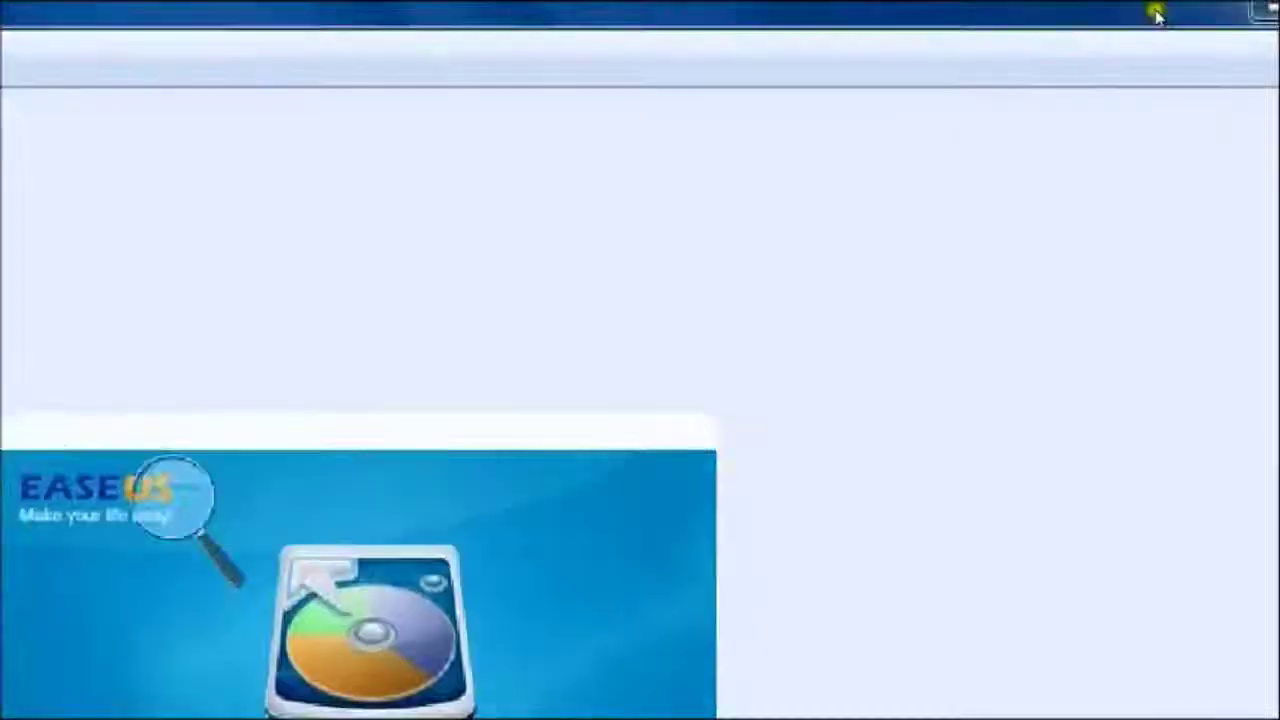
# - Look at the EASEUS Partition Master 10 Professional download page in Chrome, highlight its title, and return to the desktop
pyautogui.click(1262, 9)
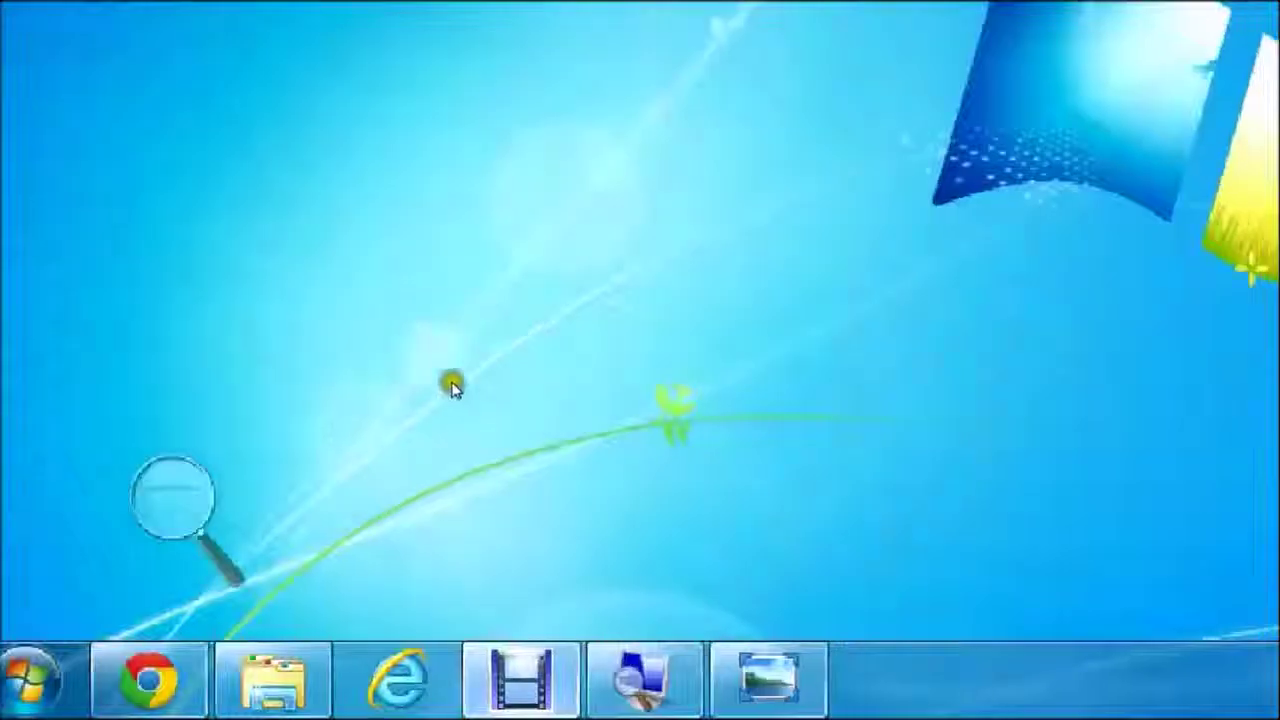
pyautogui.click(172, 497)
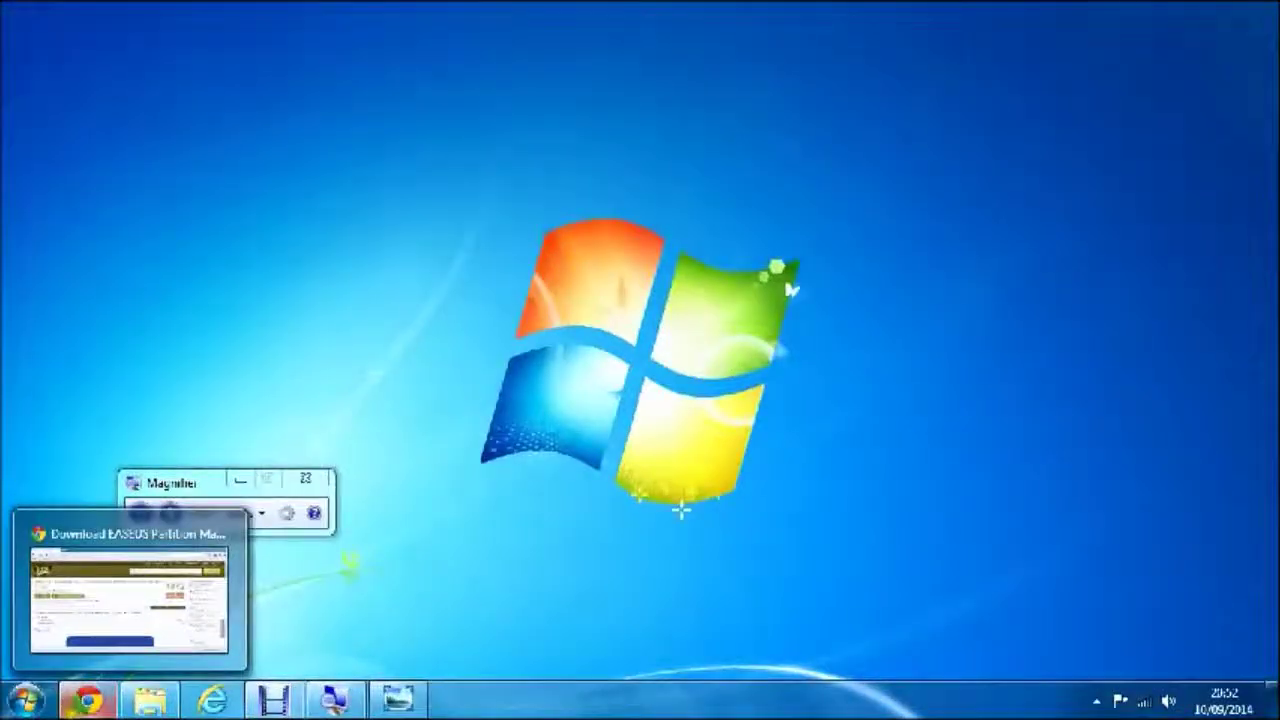
pyautogui.click(93, 697)
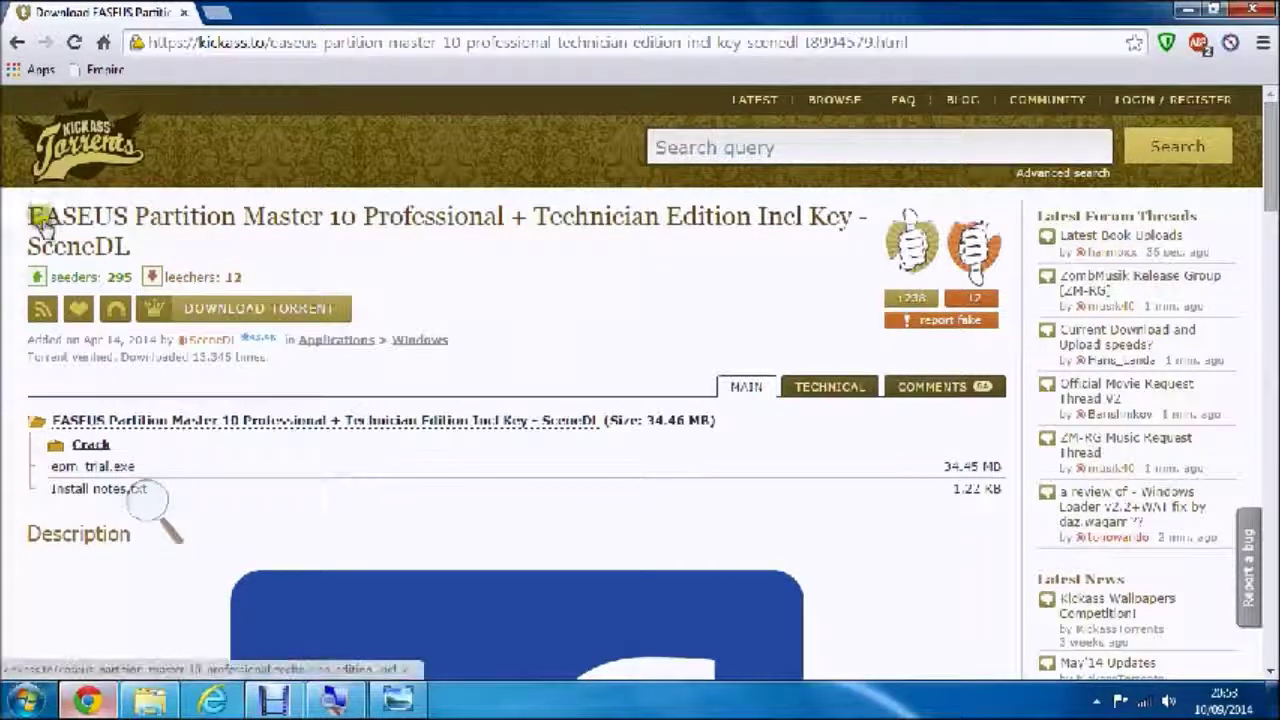
pyautogui.moveTo(5, 220); pyautogui.dragTo(460, 242)
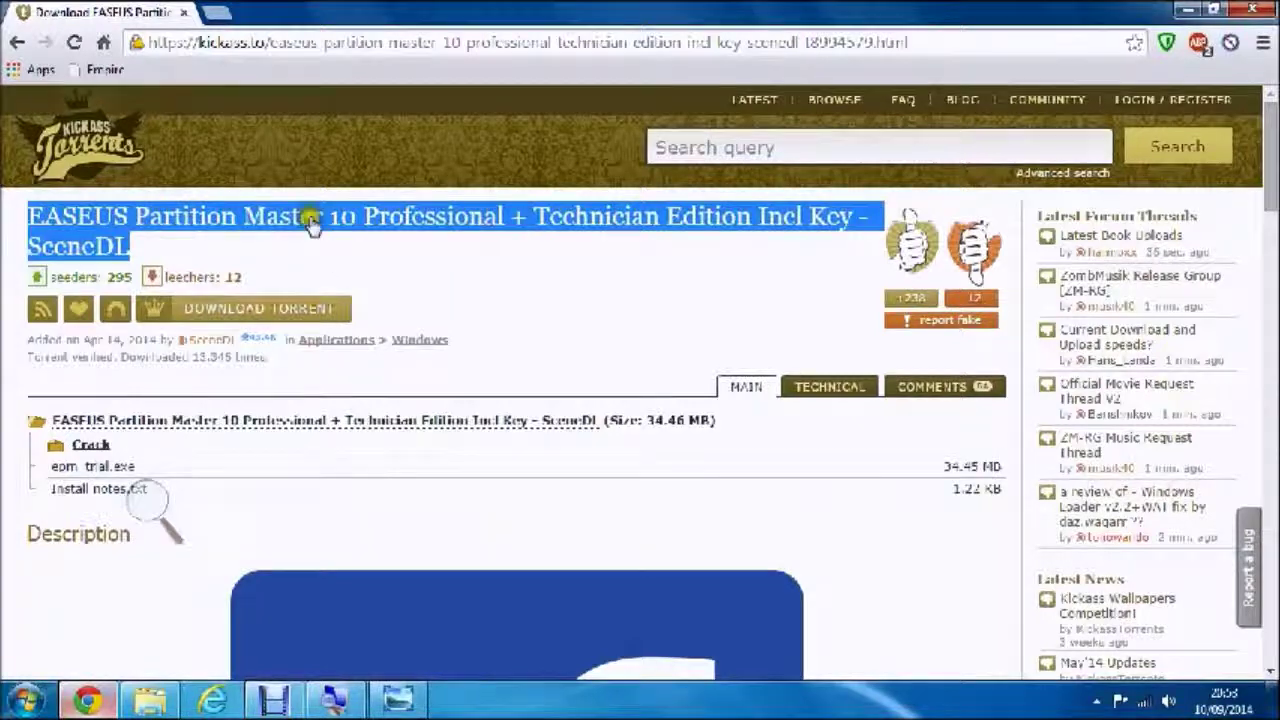
pyautogui.click(347, 250)
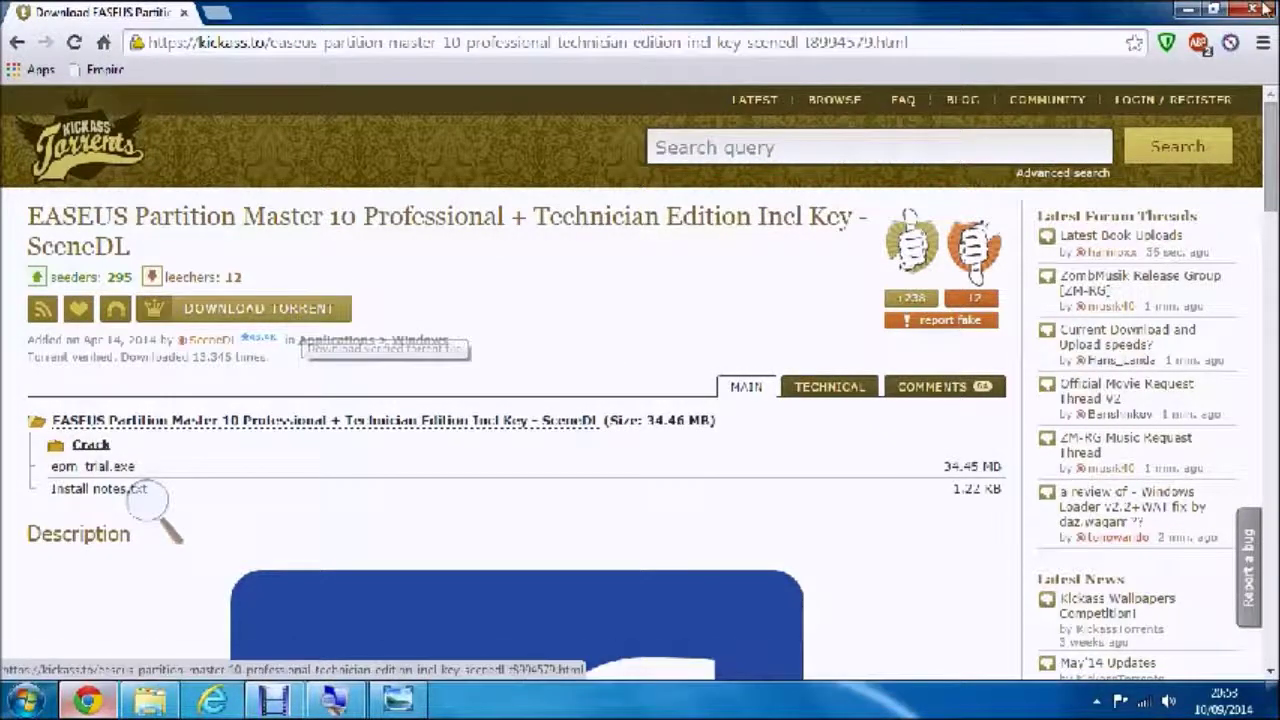
pyautogui.click(1187, 9)
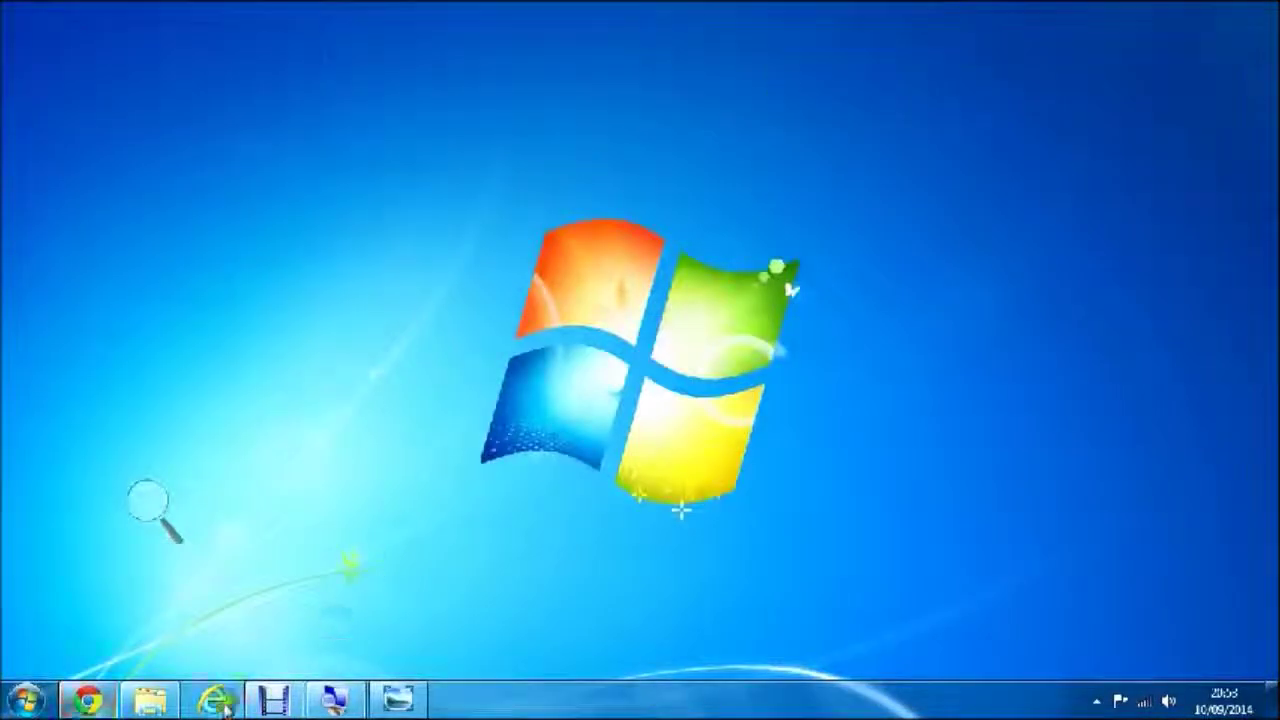
# - Switch to Windows Explorer's EASEUS Partition Master 10 Professional folder and magnify the screen to 200%
pyautogui.click(172, 703)
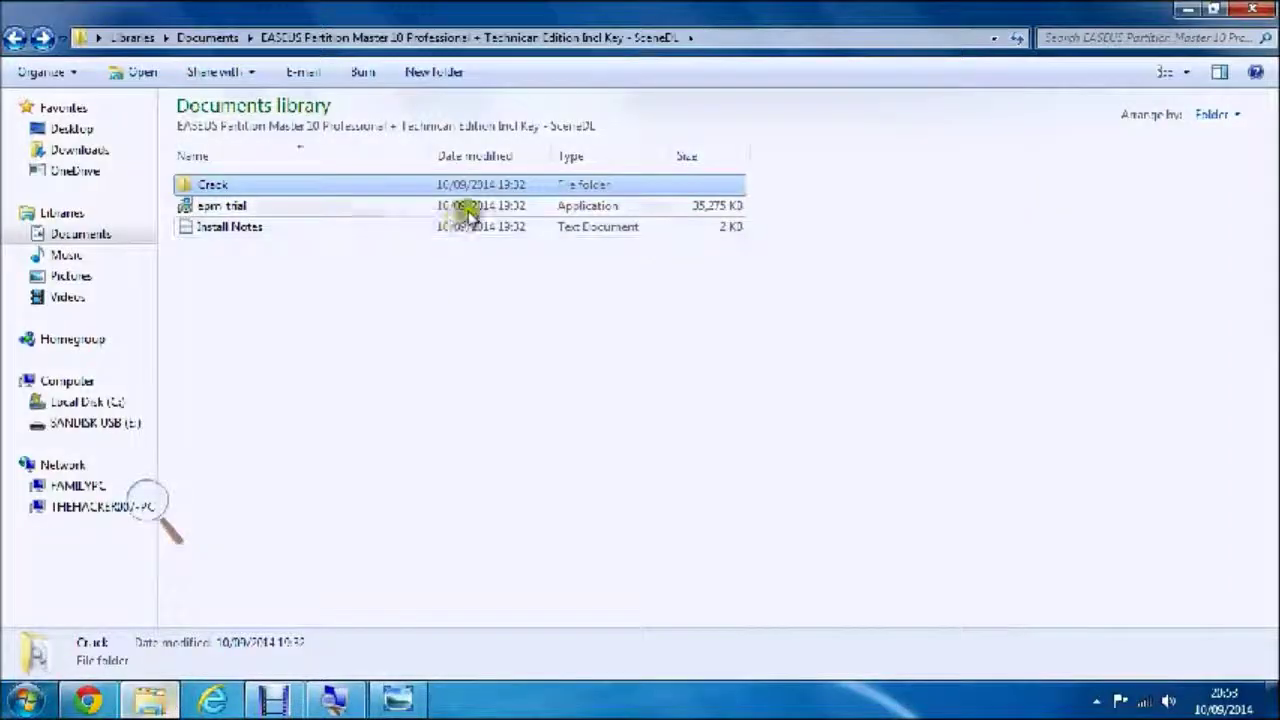
pyautogui.moveTo(457, 352); pyautogui.dragTo(838, 390)
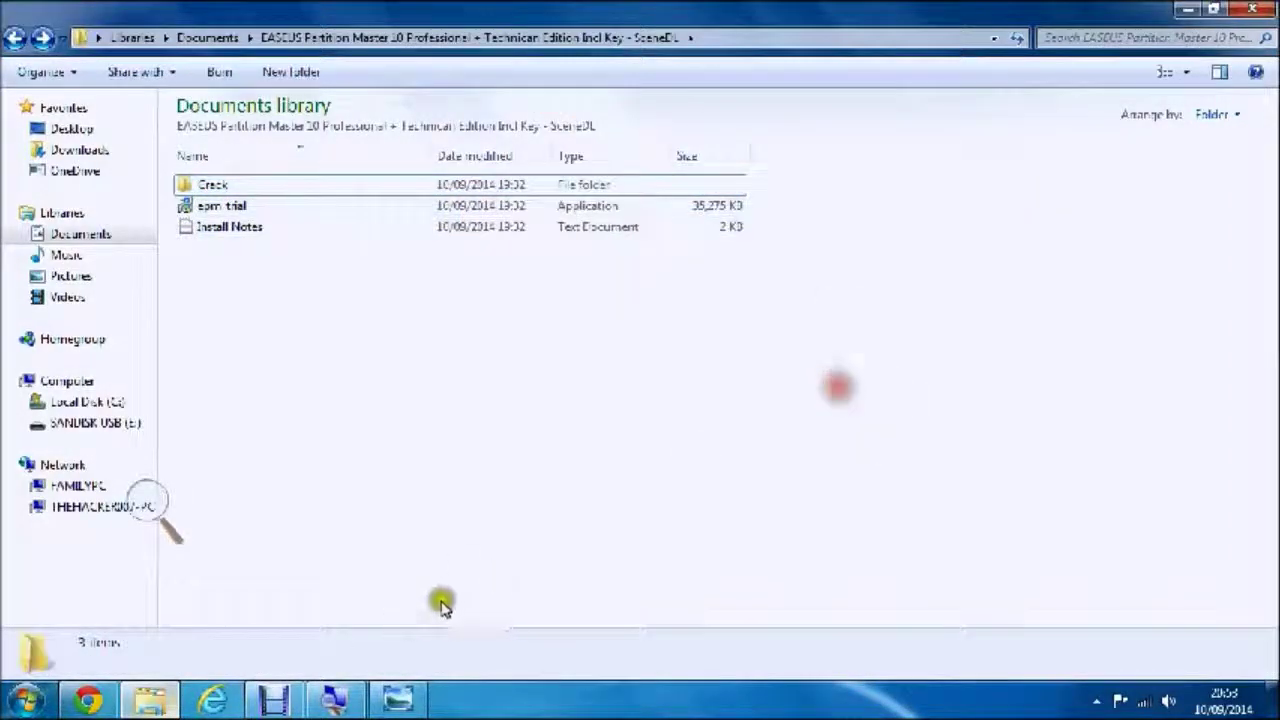
pyautogui.click(357, 697)
pyautogui.click(170, 513)
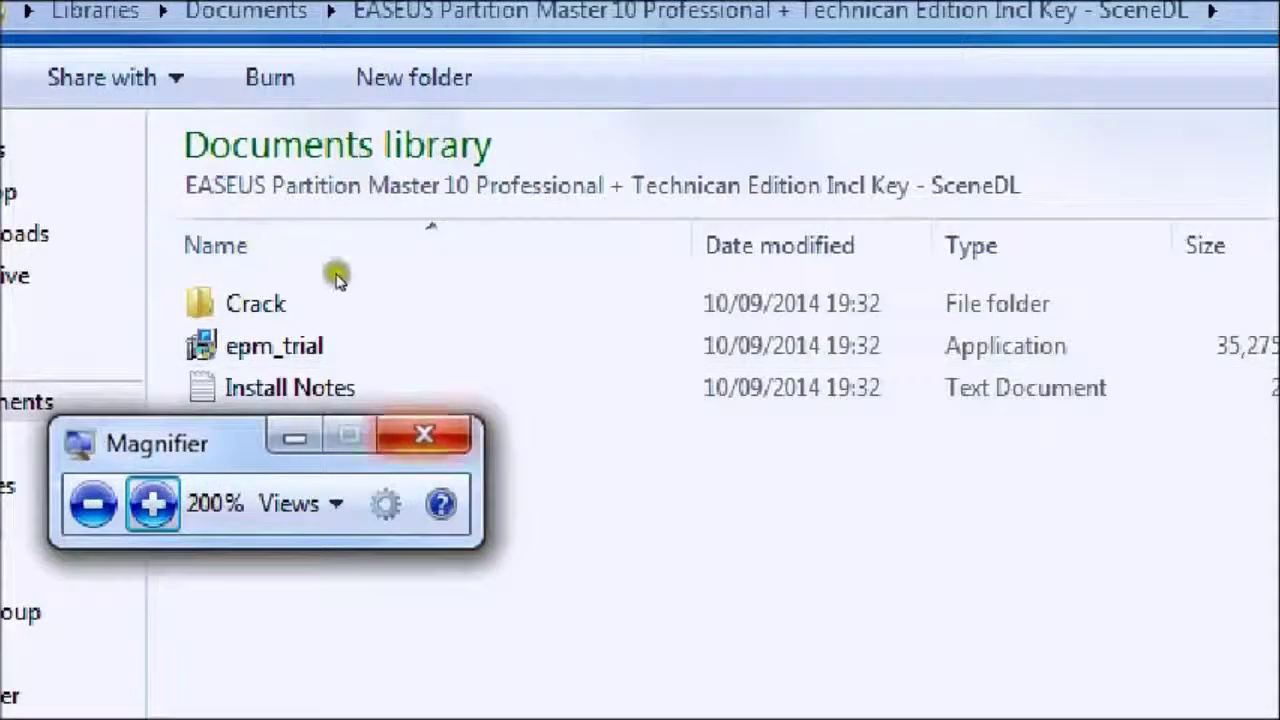
# - Examine the downloaded folder's contents: the Crack folder, the epm_trial installer and the Install Notes file
pyautogui.moveTo(435, 292); pyautogui.dragTo(380, 228)
pyautogui.click(221, 216)
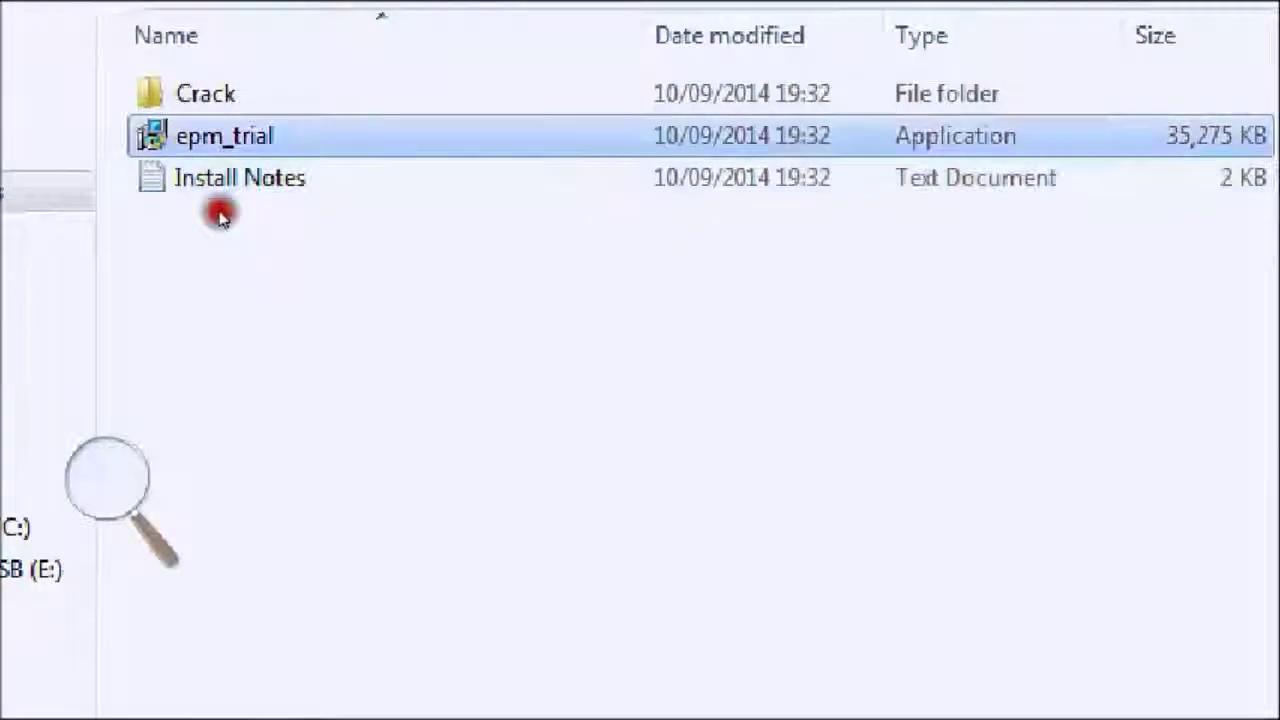
pyautogui.click(277, 177)
pyautogui.moveTo(142, 337); pyautogui.dragTo(194, 164)
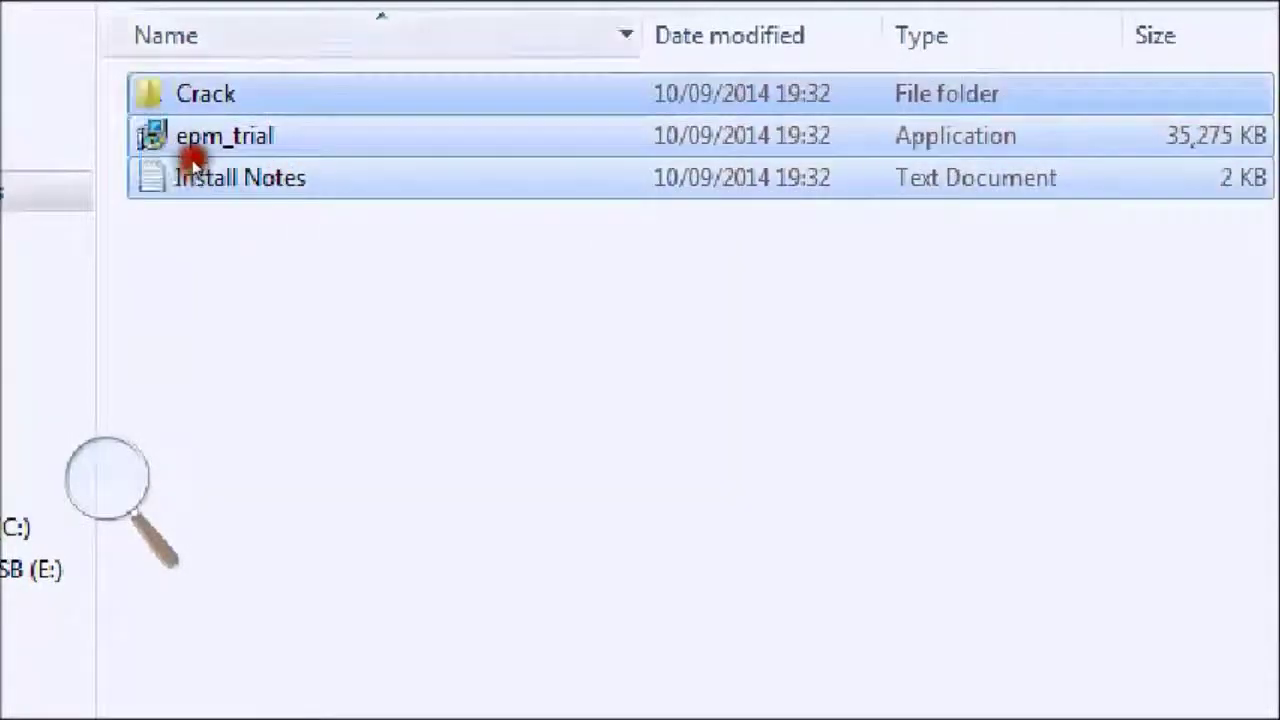
pyautogui.click(246, 391)
pyautogui.click(240, 192)
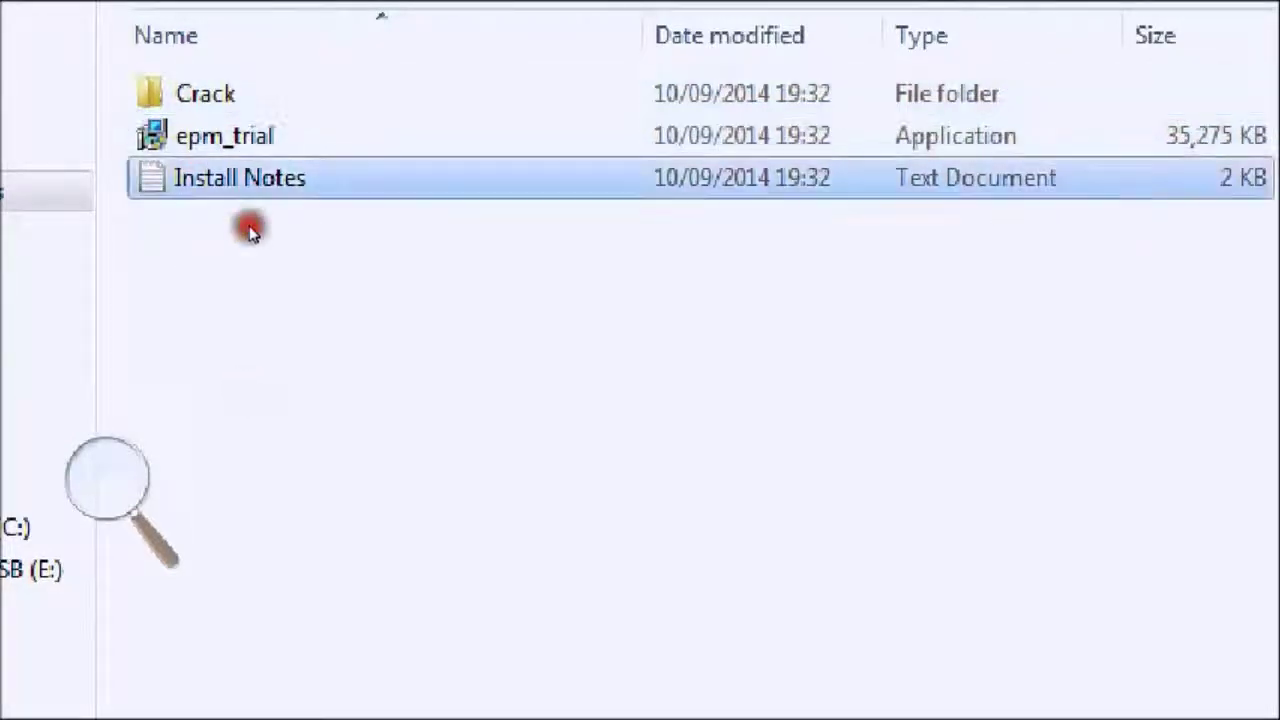
pyautogui.moveTo(108, 68); pyautogui.dragTo(454, 148)
pyautogui.moveTo(237, 167); pyautogui.dragTo(860, 196)
pyautogui.click(773, 258)
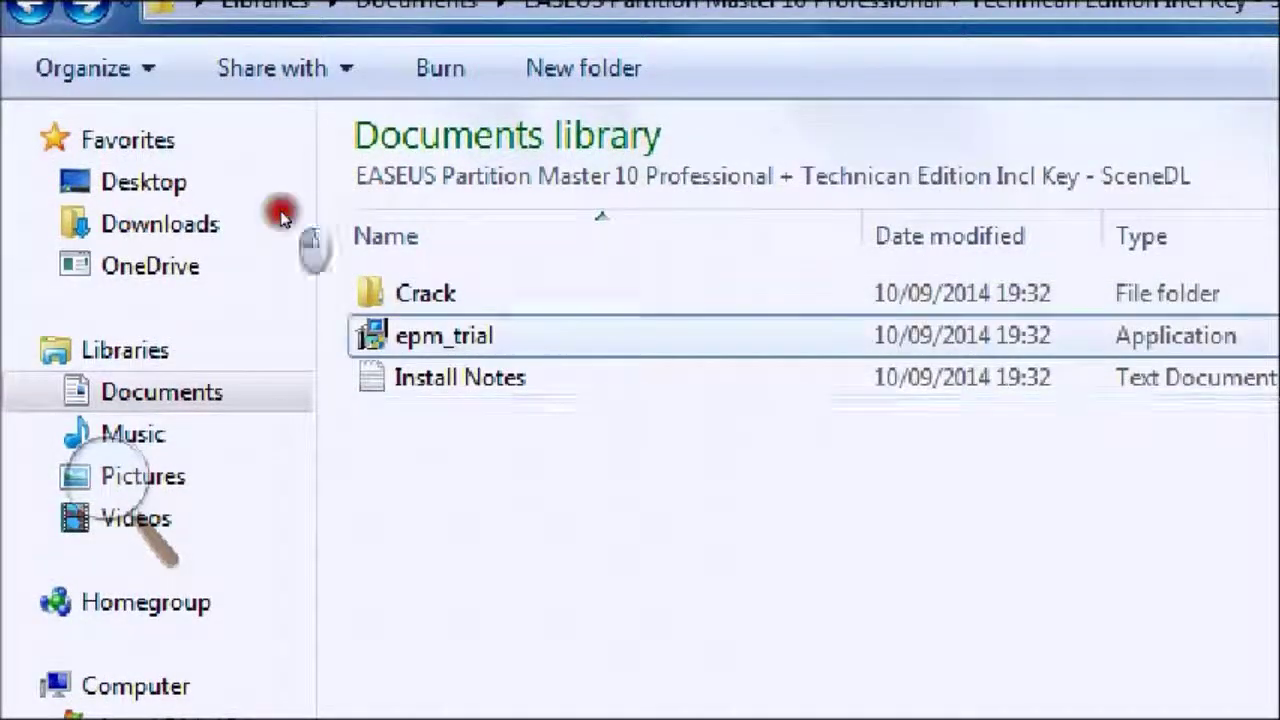
# - Run the epm_trial installer and magnify its setup language dialog to 200%, moving the Magnifier window clear of it
pyautogui.doubleClick(444, 335)
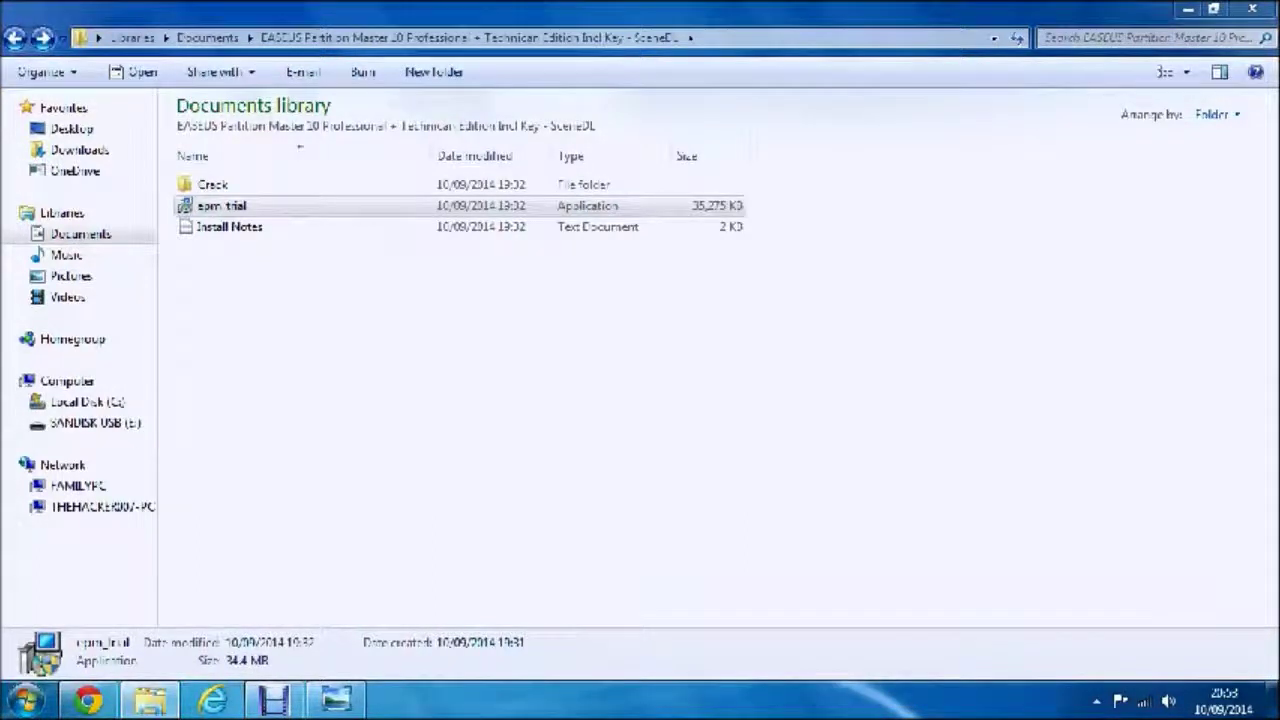
pyautogui.press('super+plus')
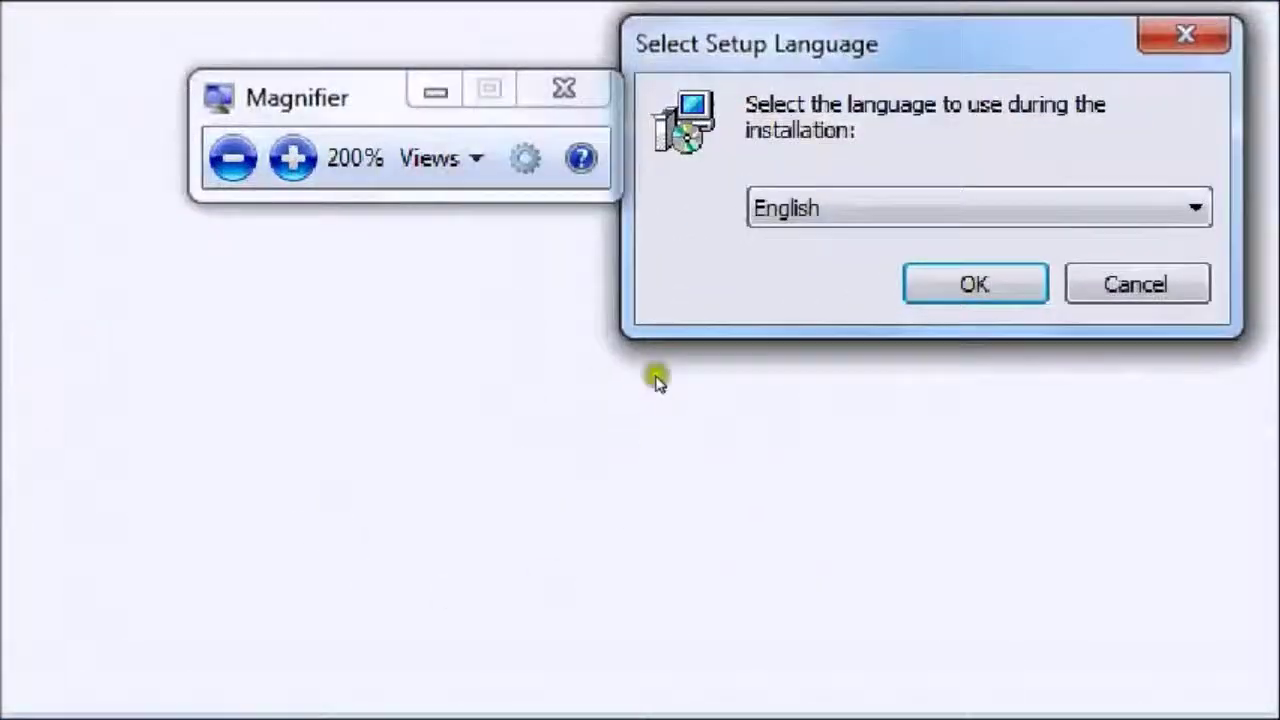
pyautogui.press('super+minus')
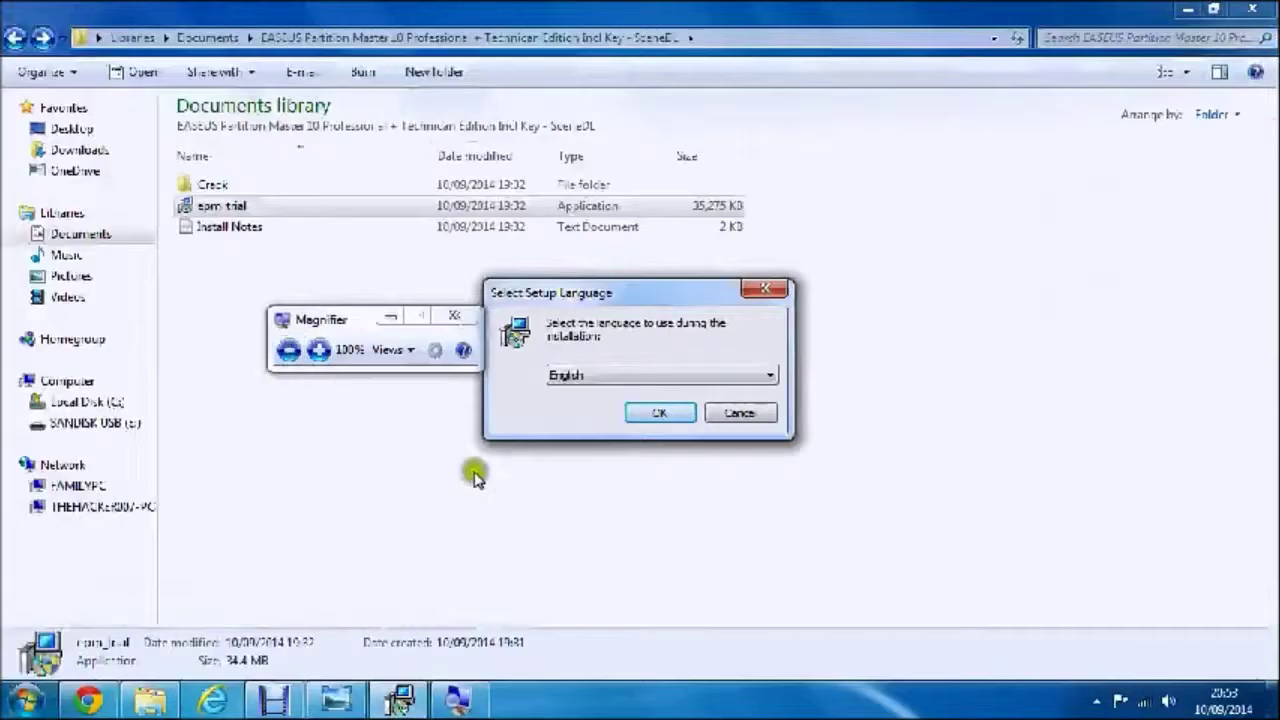
pyautogui.click(317, 349)
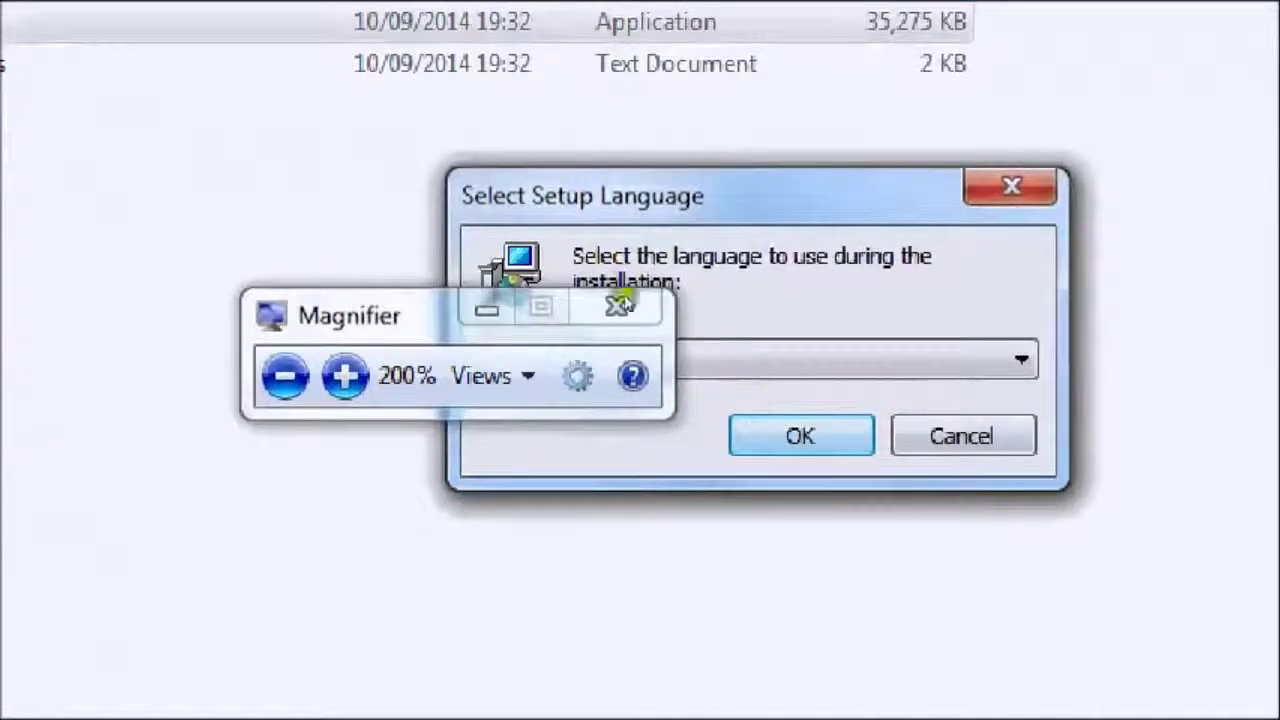
pyautogui.moveTo(491, 322); pyautogui.dragTo(555, 685)
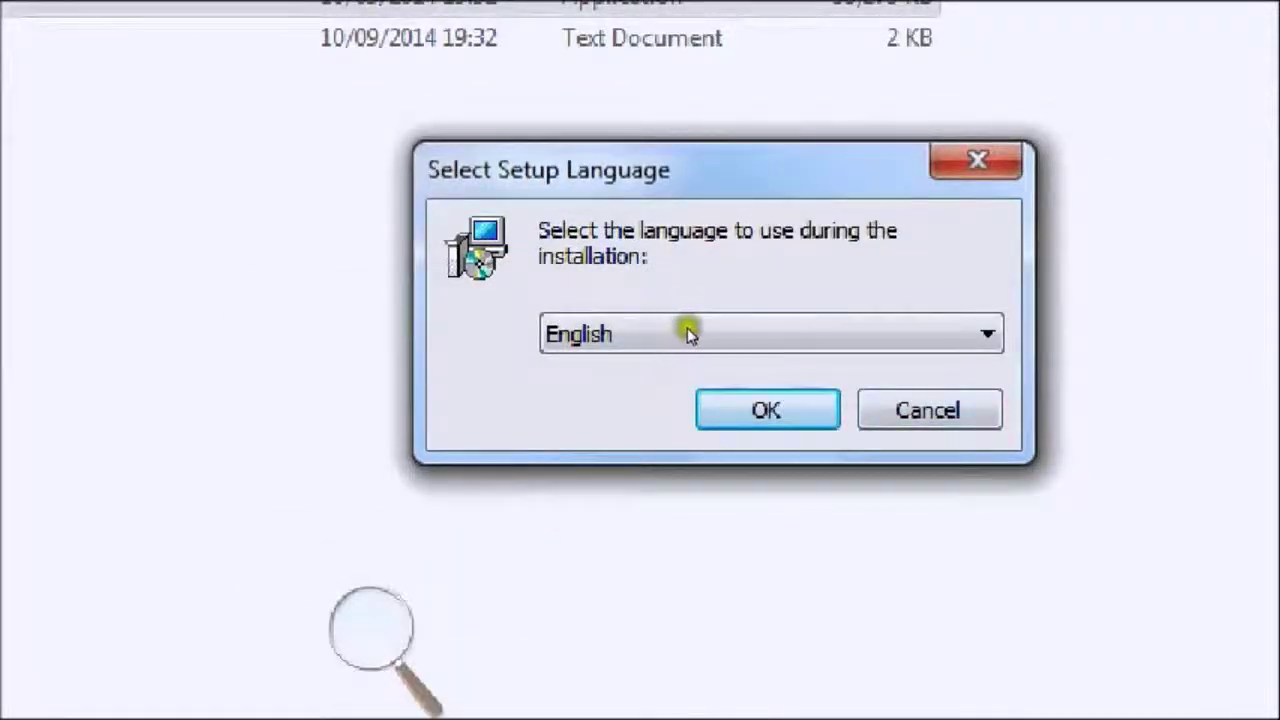
# - Choose English as the setup language and continue to the setup wizard
pyautogui.click(656, 345)
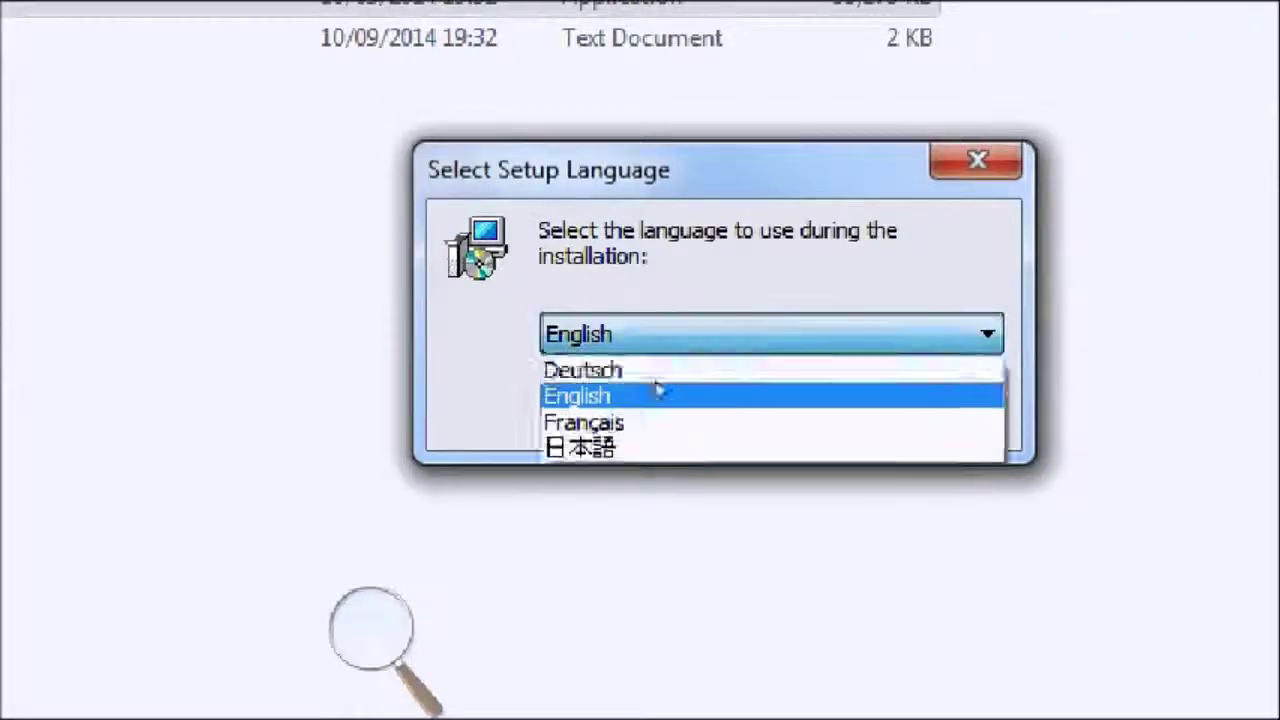
pyautogui.click(656, 345)
pyautogui.click(656, 345)
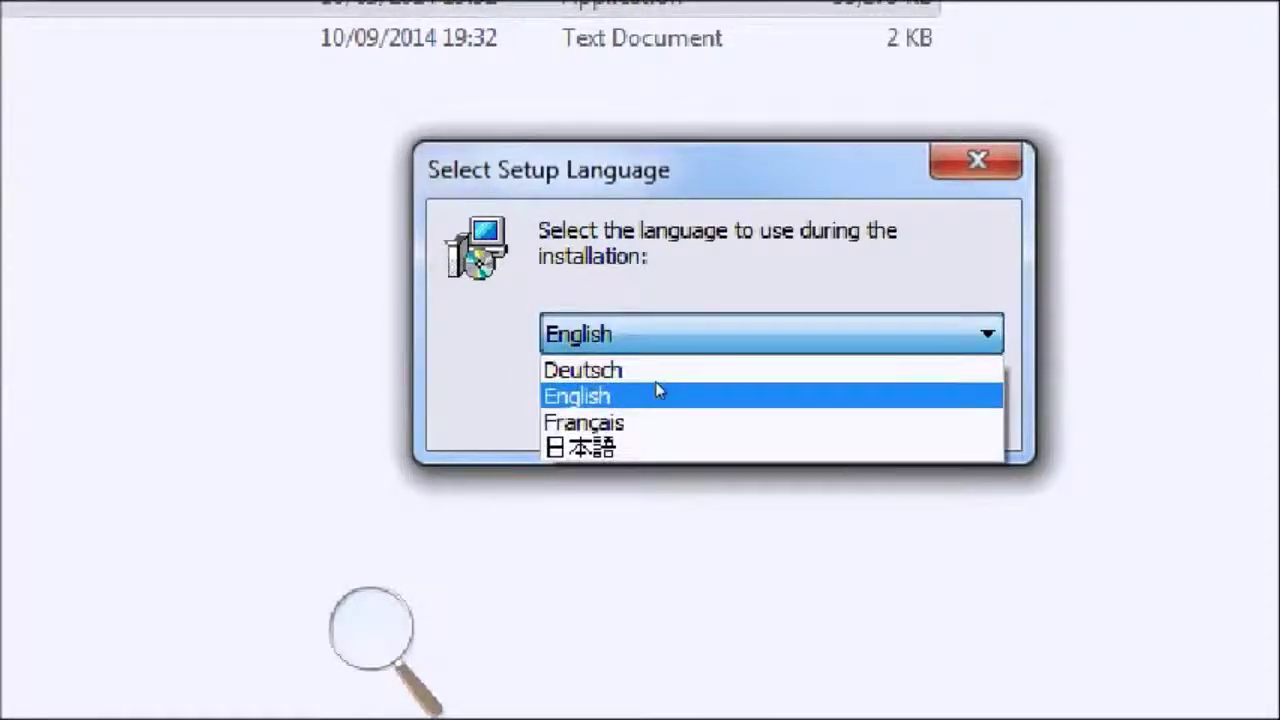
pyautogui.click(581, 398)
pyautogui.click(766, 410)
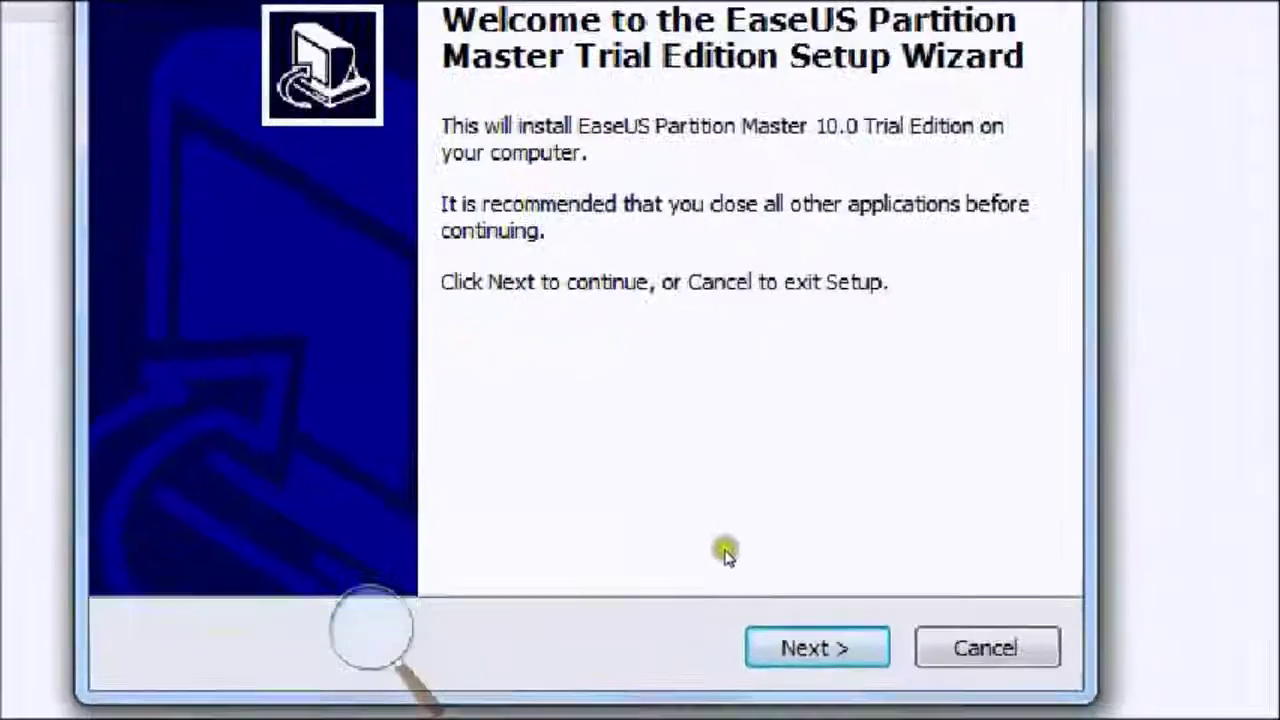
# - Accept the license agreement and choose to install into the existing folder C:\Program Files (x86)\EaseUS\EaseUS Partition Master 10.0
pyautogui.press('Return')
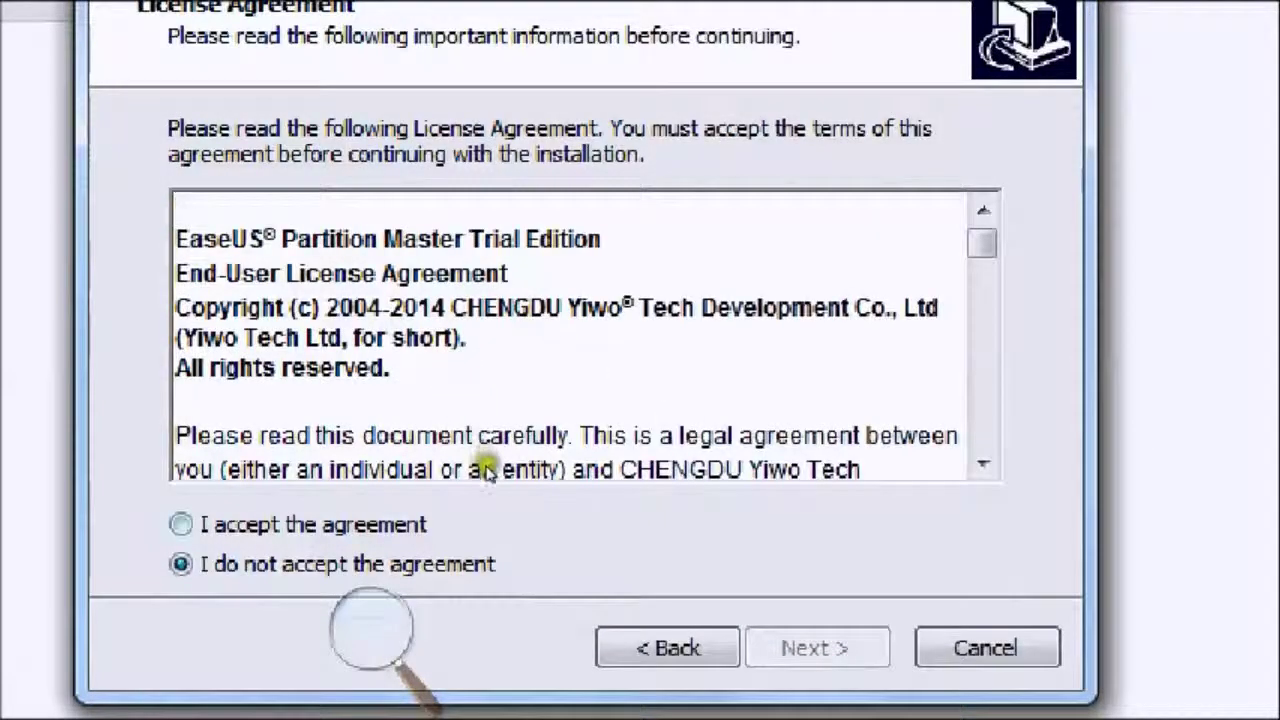
pyautogui.press('Up')
pyautogui.press('Return')
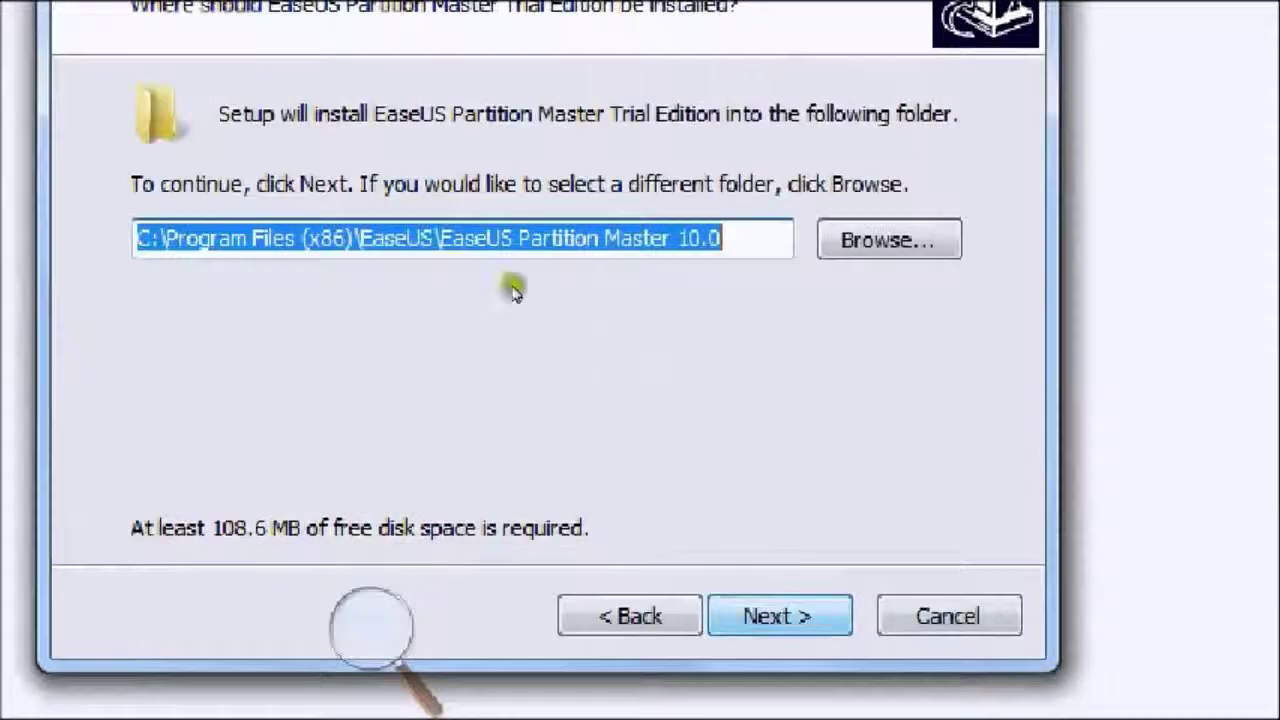
pyautogui.press('Return')
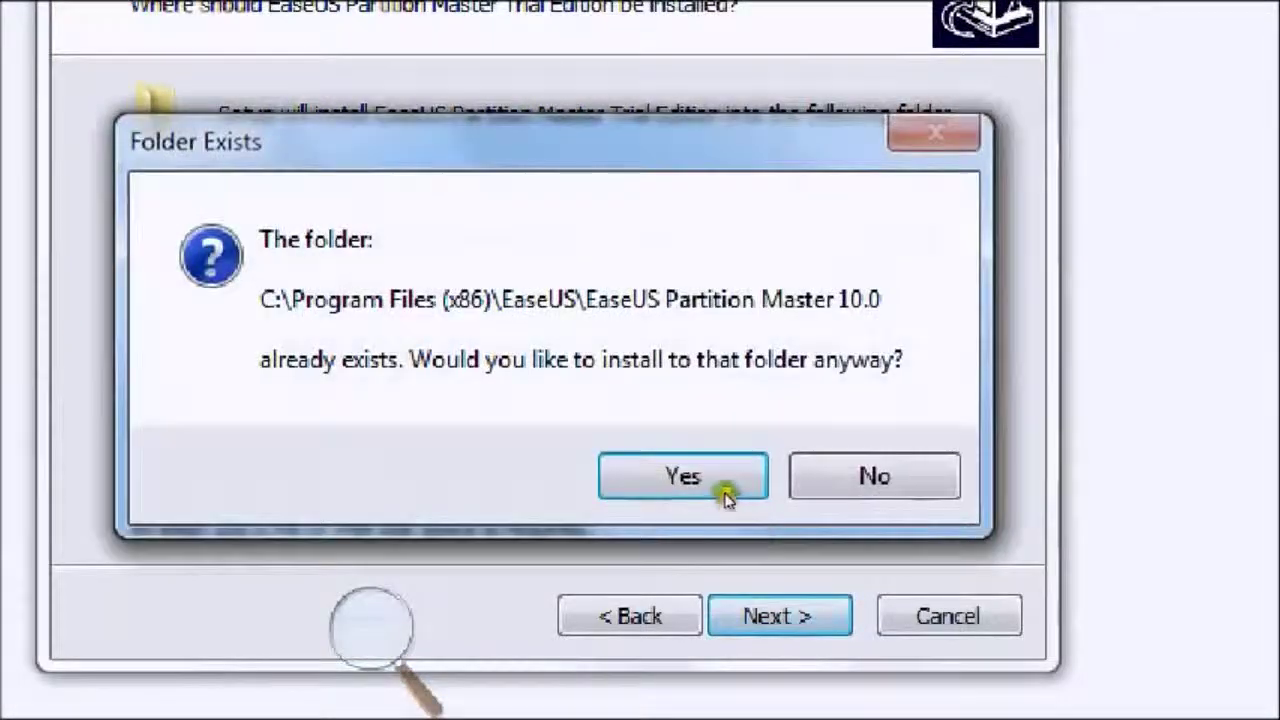
pyautogui.click(681, 460)
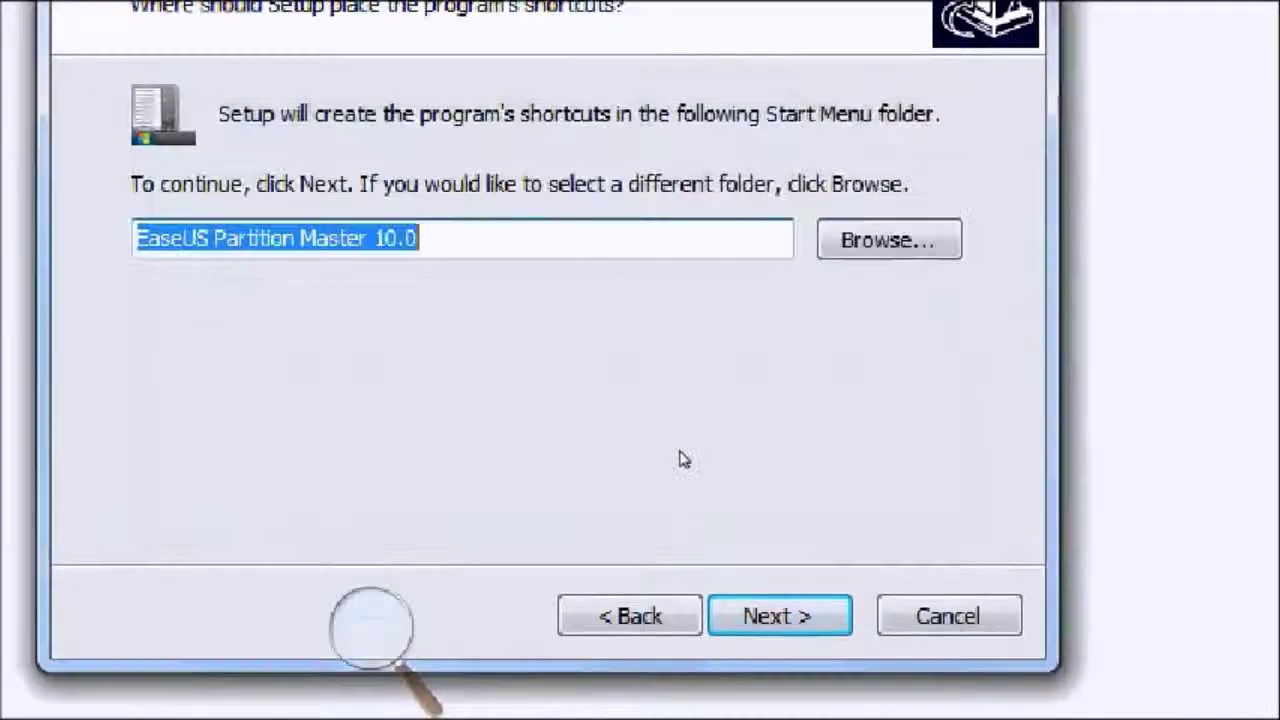
# - Try to install with the default Start Menu folder and no additional tasks, then abort at the read-only LicenseMgr.dll file
pyautogui.press('Return')
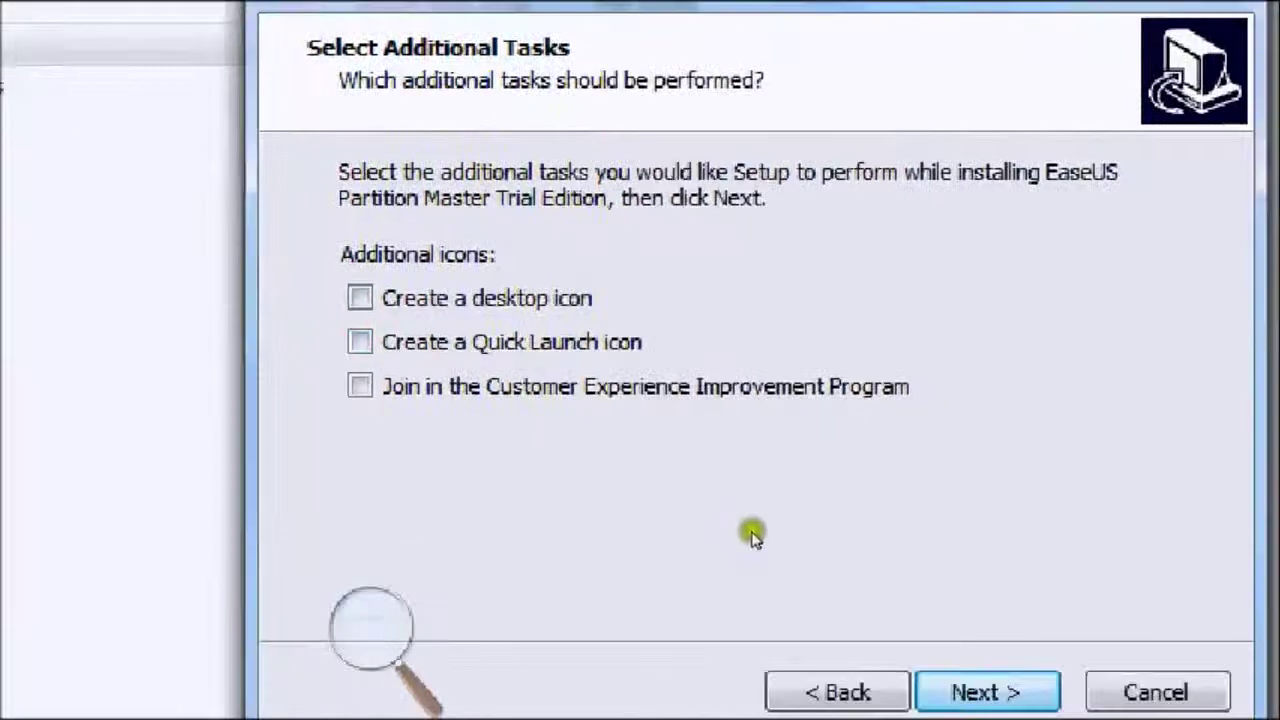
pyautogui.press('Return')
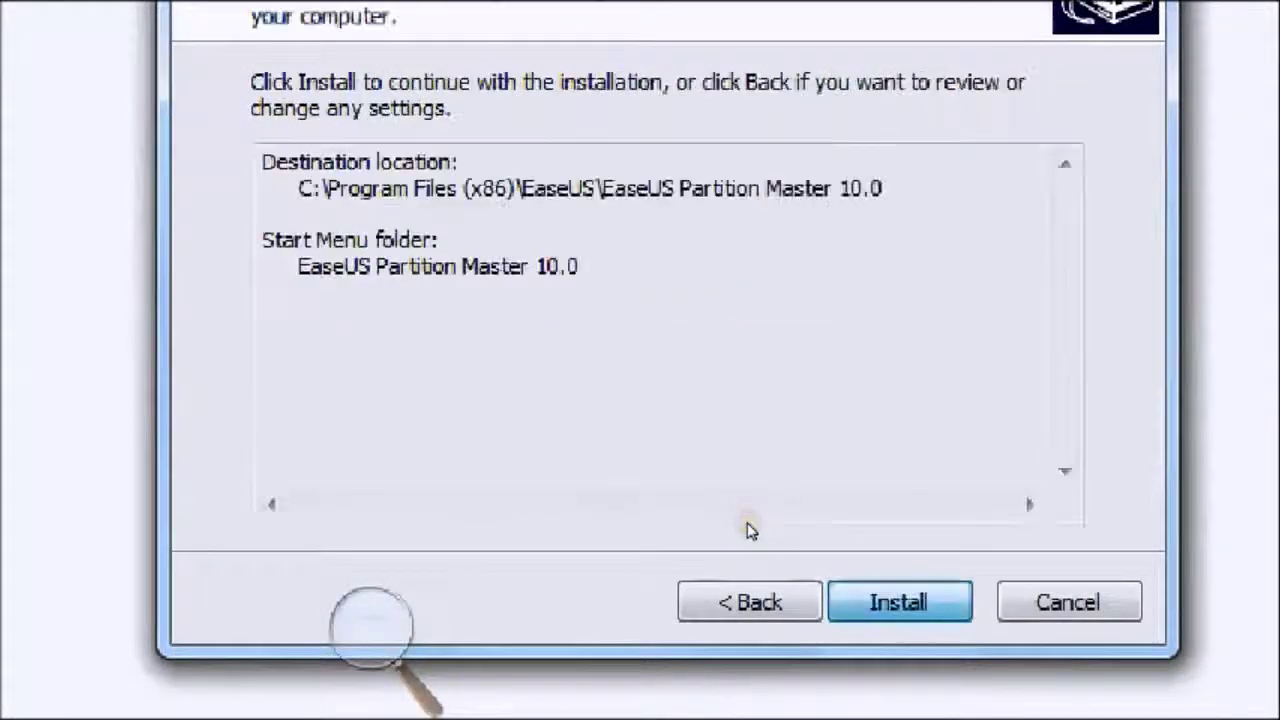
pyautogui.press('Return')
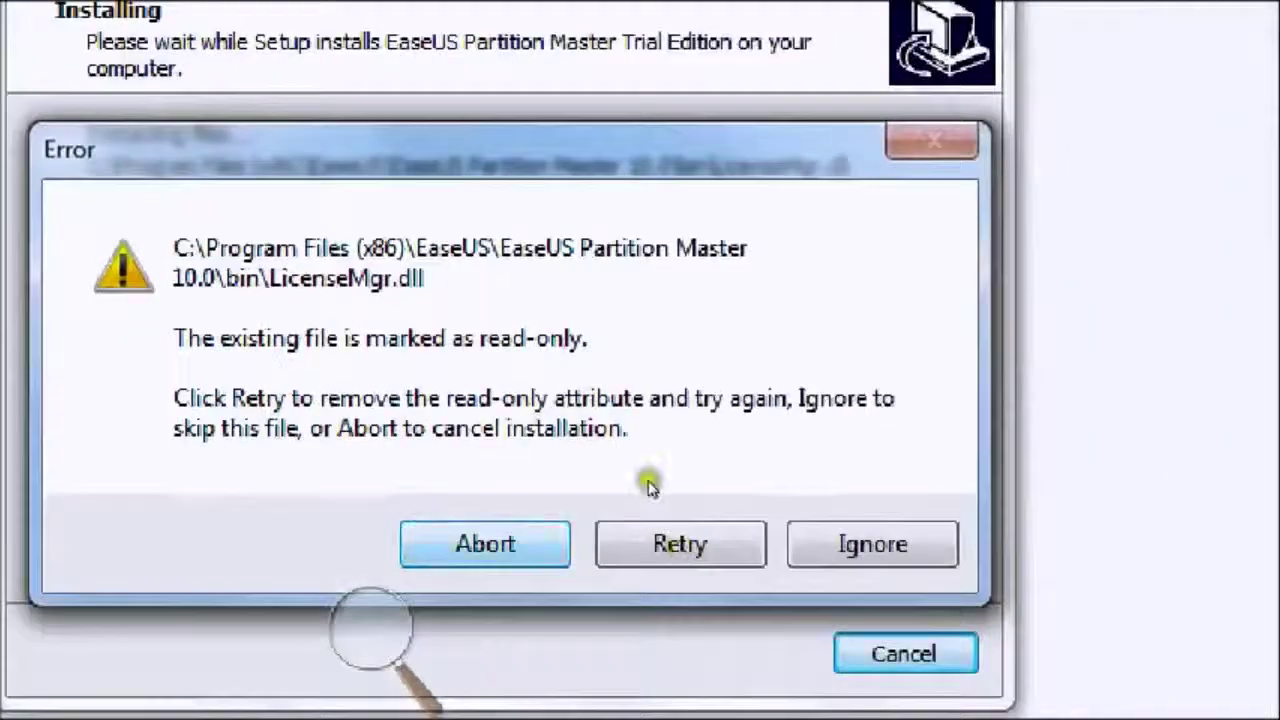
pyautogui.press('Return')
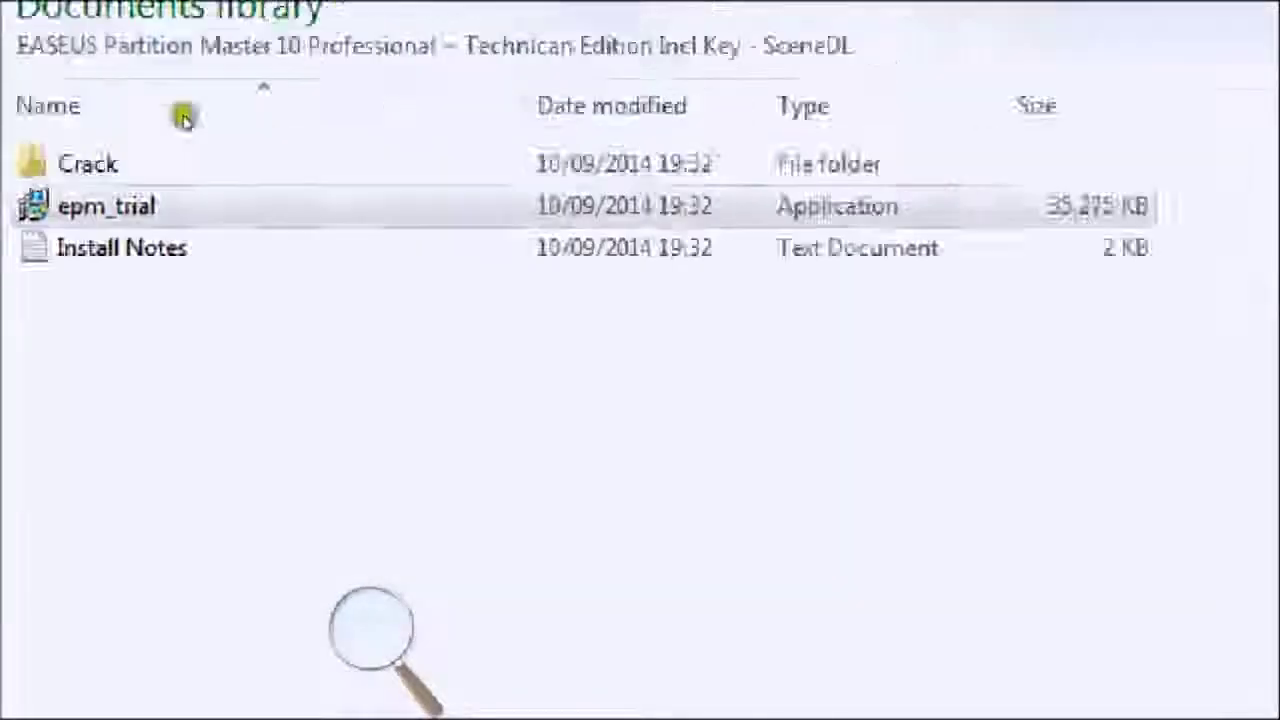
# - Run the epm_trial installer again in English, magnified to 200%, and proceed to the license agreement
pyautogui.click(190, 215)
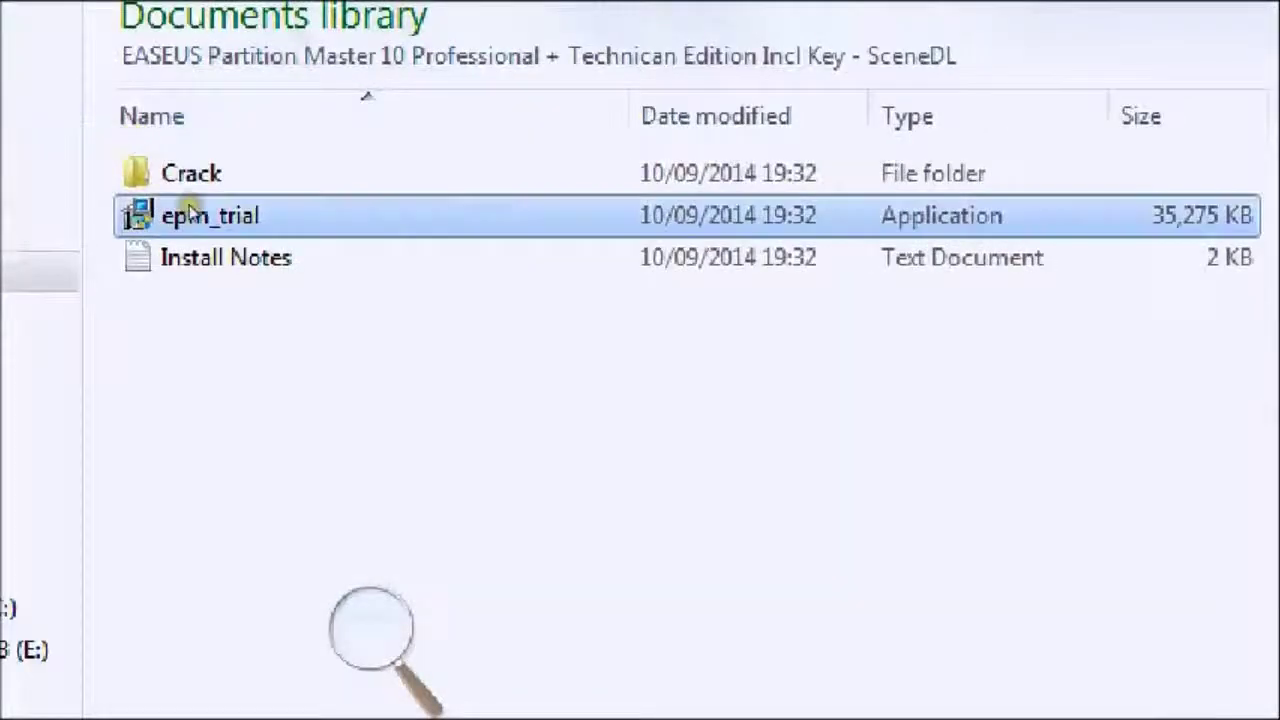
pyautogui.doubleClick(190, 215)
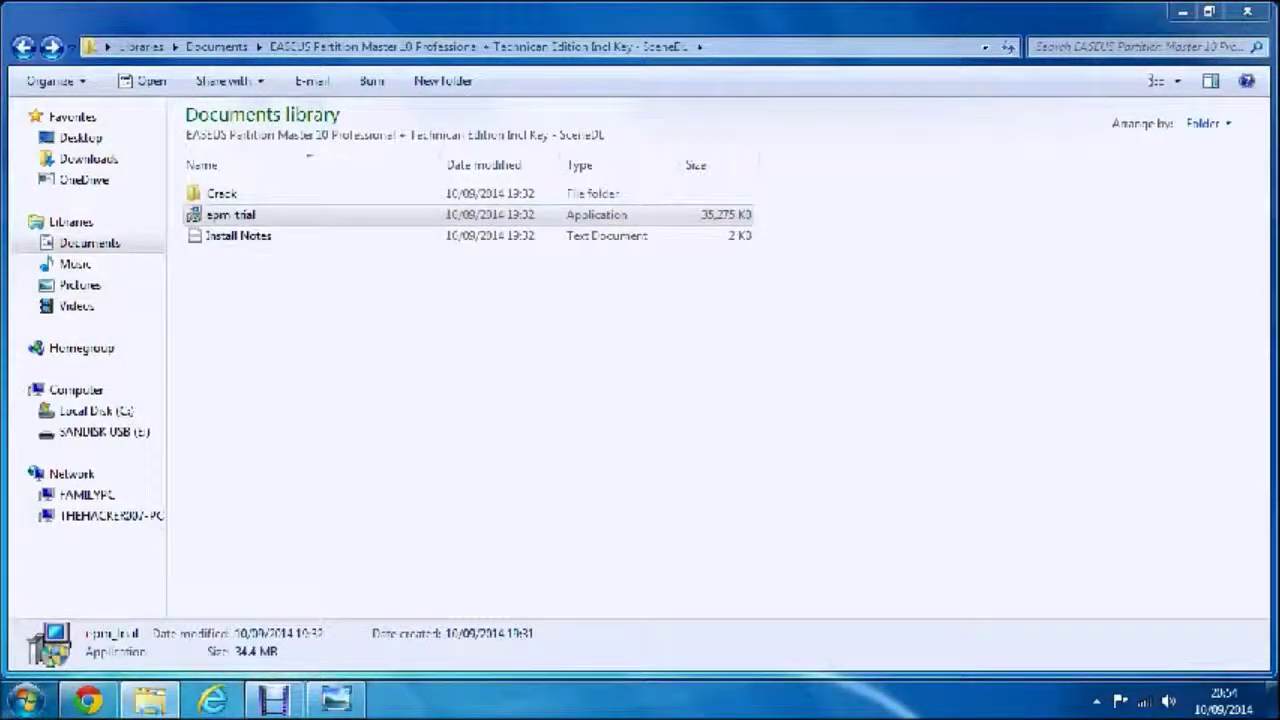
pyautogui.click(413, 218)
pyautogui.press('super+plus')
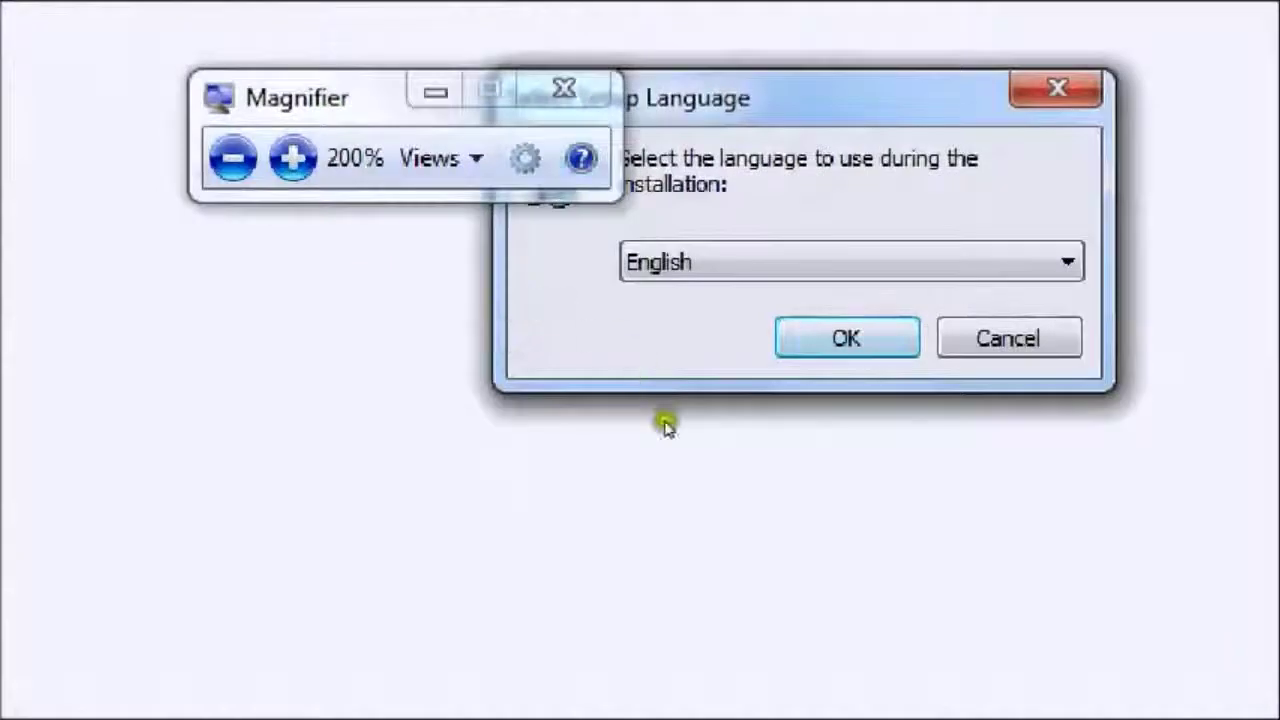
pyautogui.press('Return')
pyautogui.press('Return')
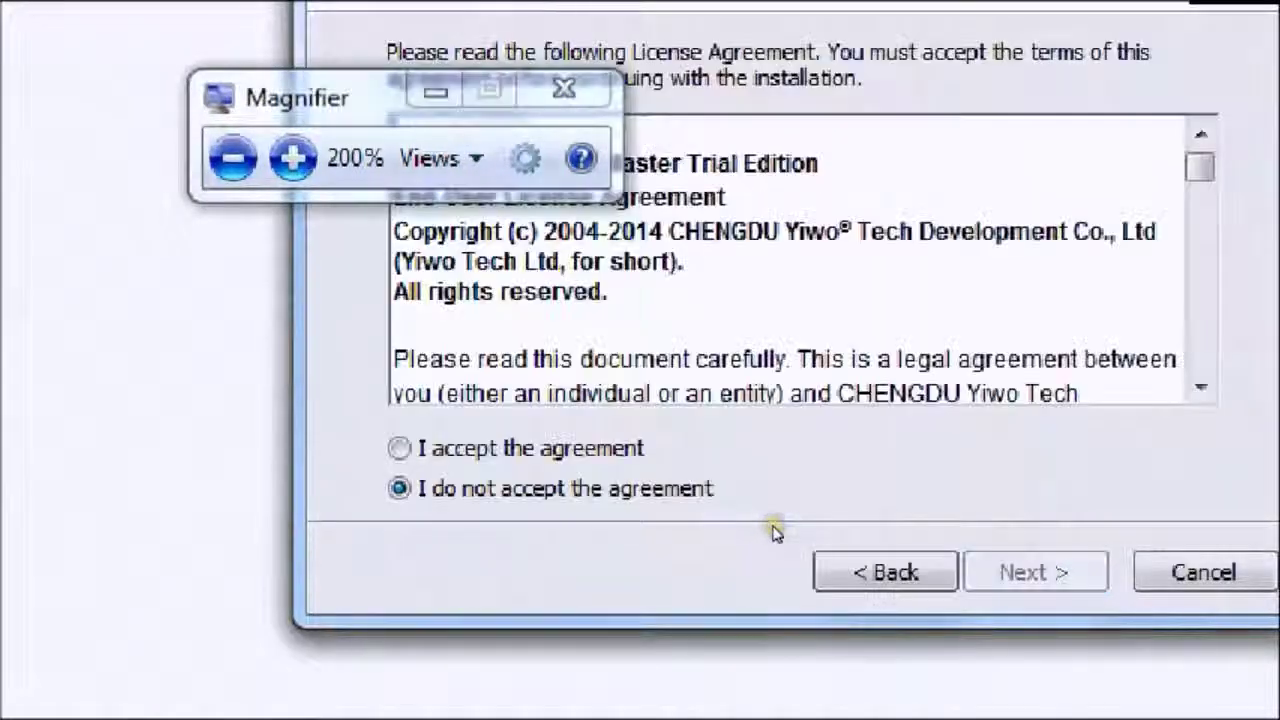
# - Accept the license agreement and confirm installing into the existing folder C:\Program Files (x86)\EaseUS\EaseUS Partition Master 10.0
pyautogui.click(538, 462)
pyautogui.press('Return')
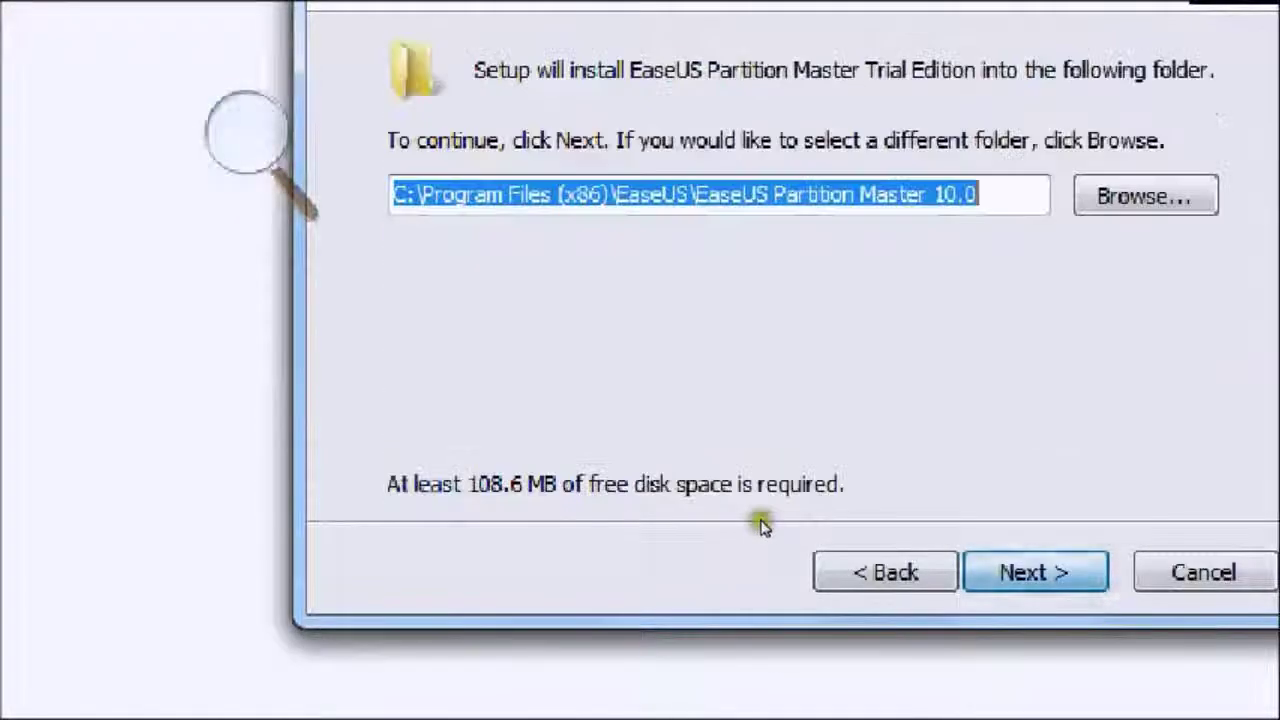
pyautogui.press('Return')
pyautogui.press('Return')
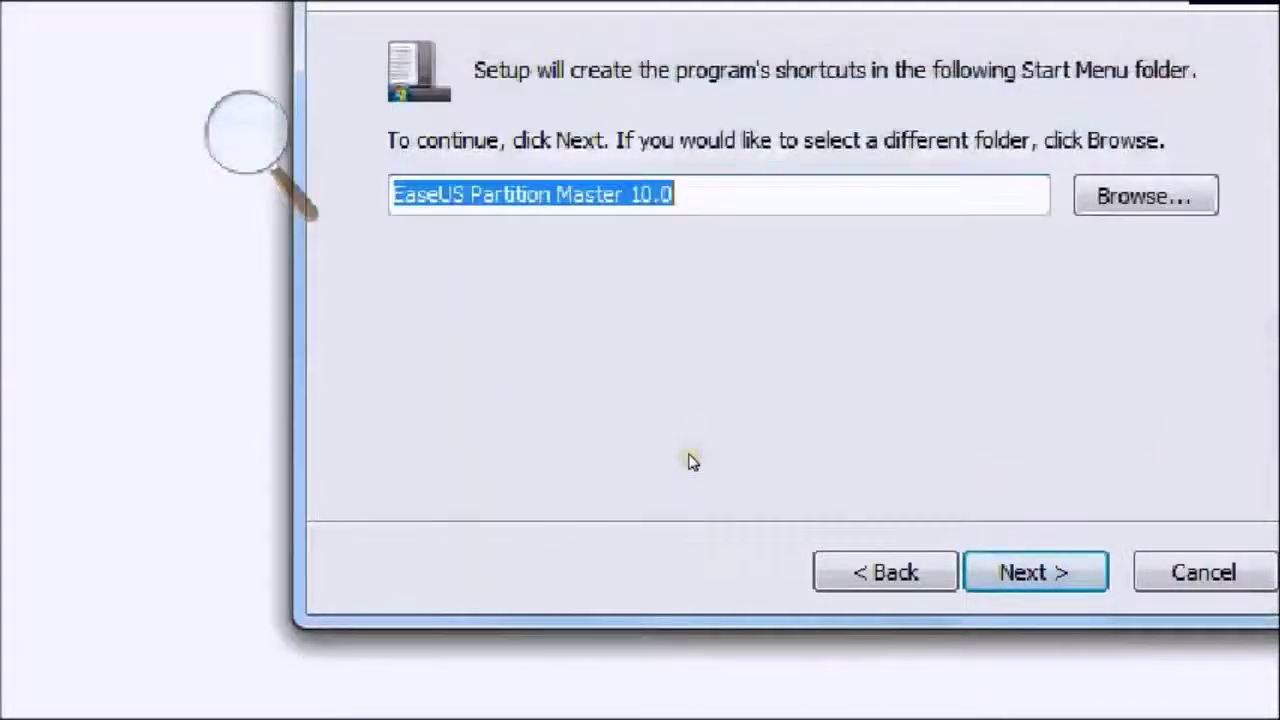
# - Install with the default Start Menu folder and no additional tasks, skipping the read-only LicenseMgr.dll file
pyautogui.press('Return')
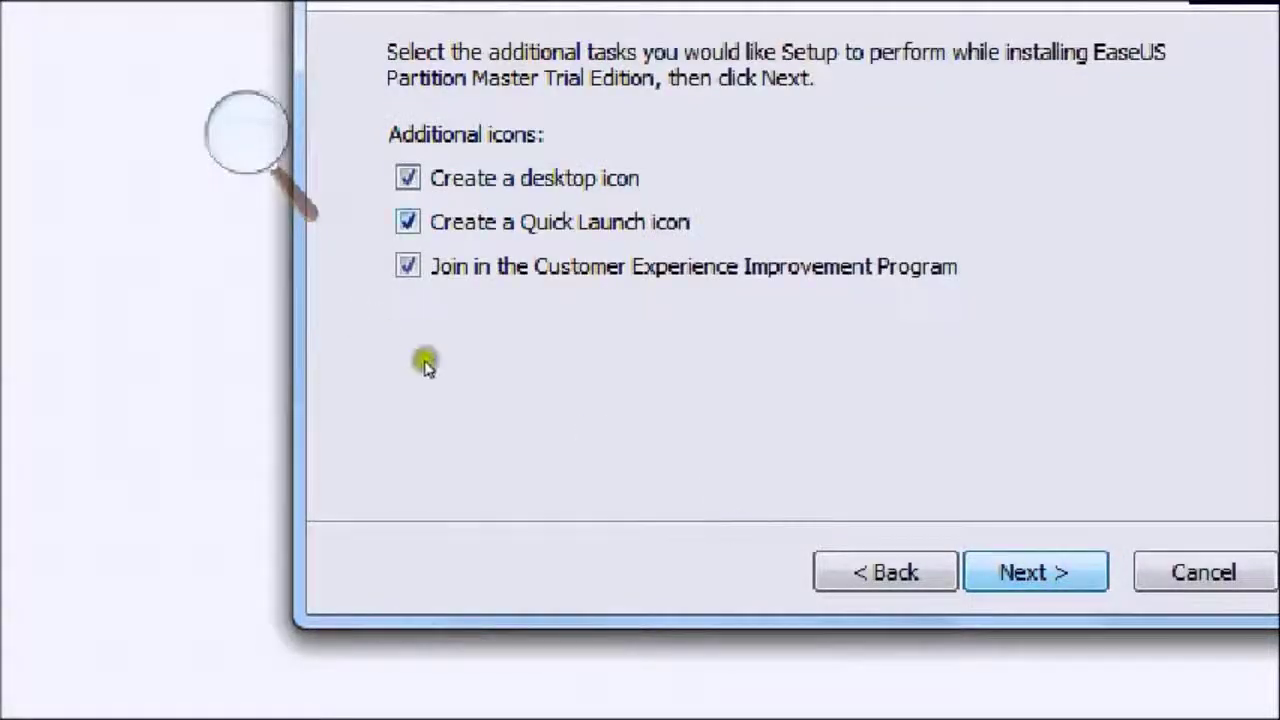
pyautogui.click(407, 266)
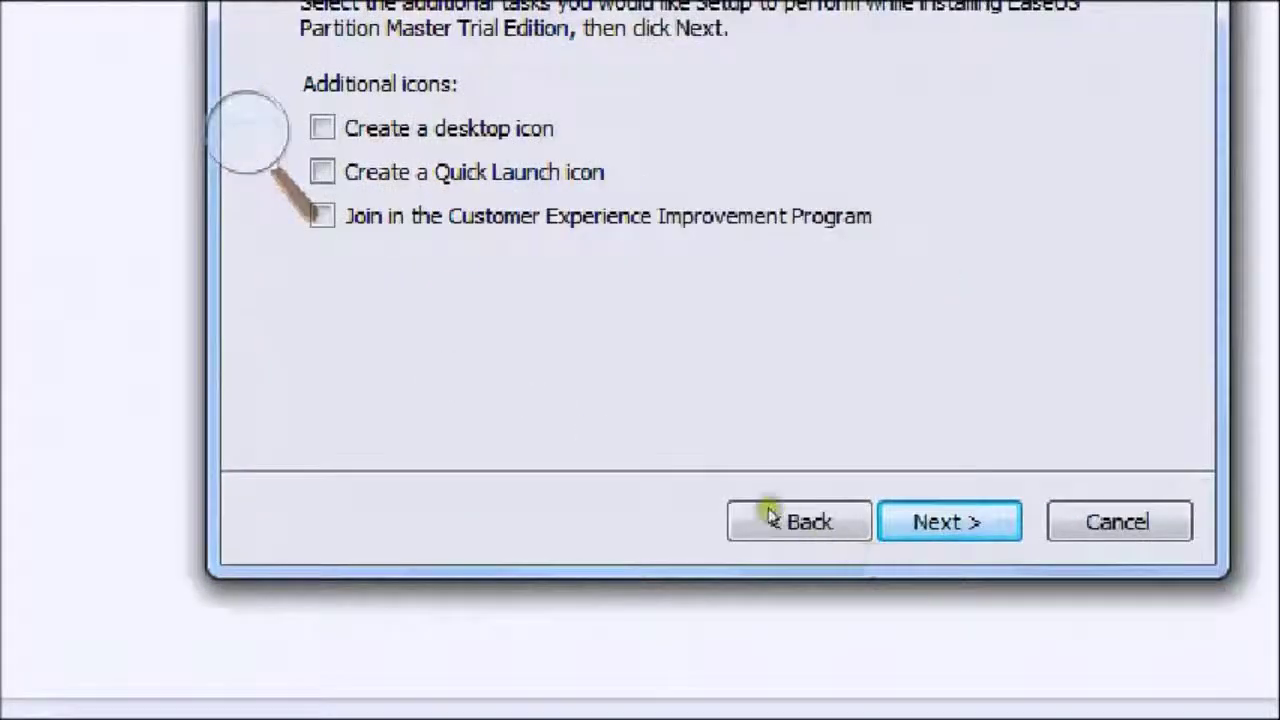
pyautogui.press('Return')
pyautogui.press('Return')
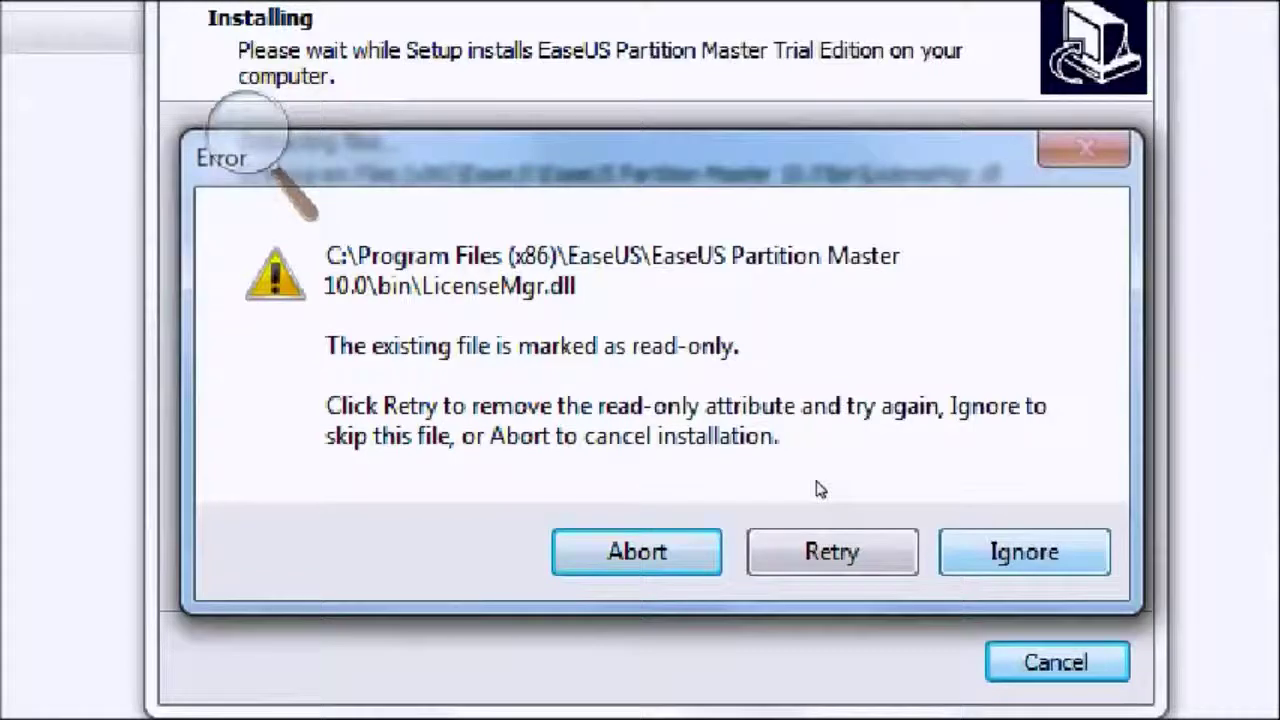
pyautogui.press('Return')
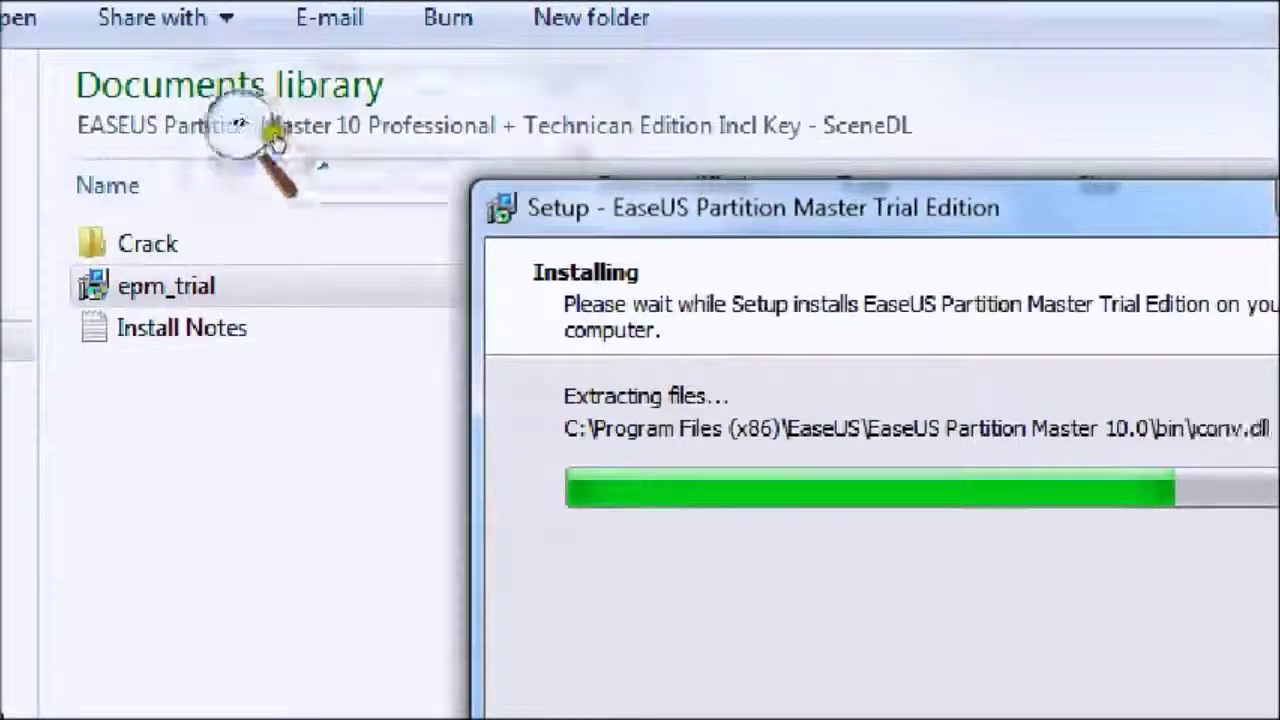
# - Reduce the magnification to 100% during installation, then restore it to 200% and finish the setup wizard
pyautogui.click(262, 138)
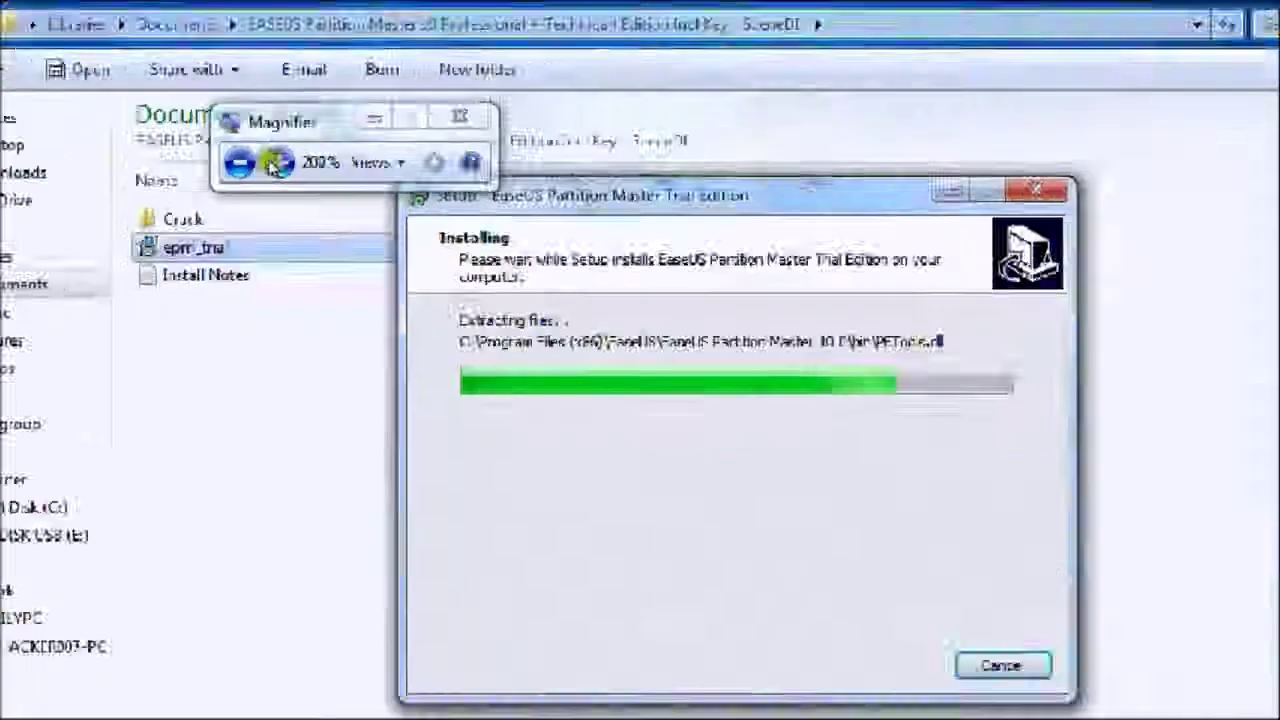
pyautogui.click(238, 162)
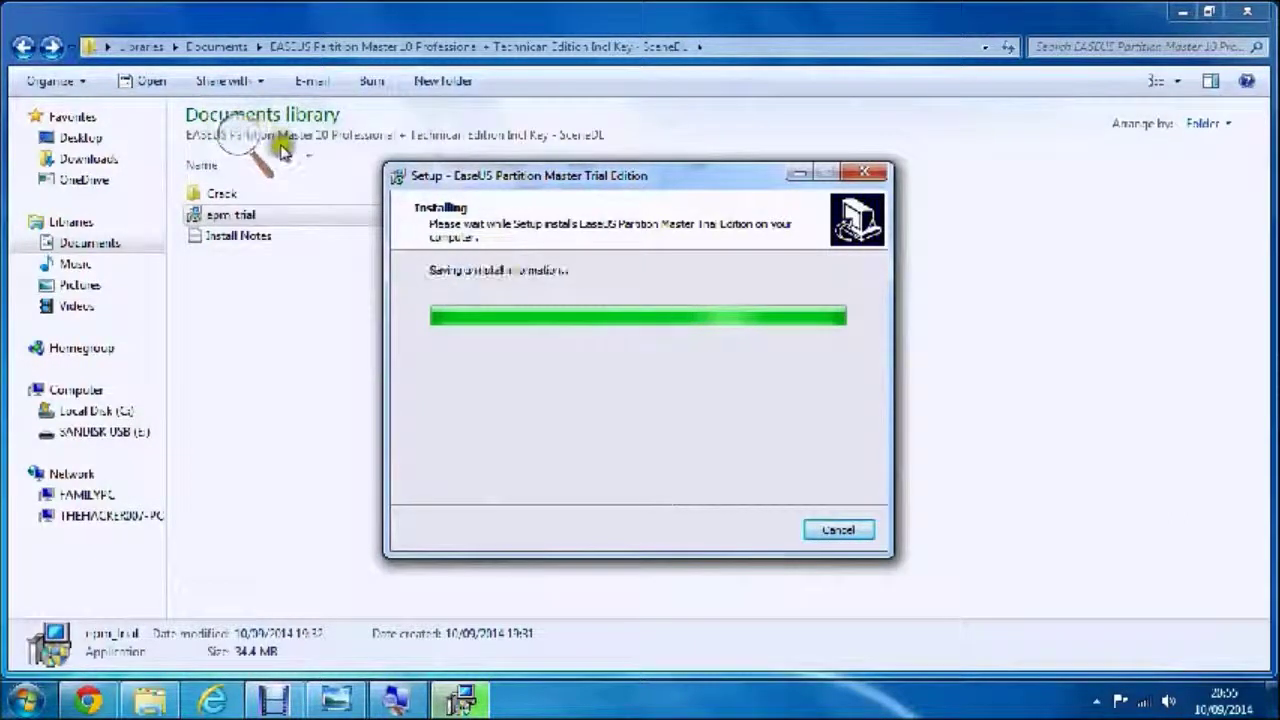
pyautogui.click(255, 150)
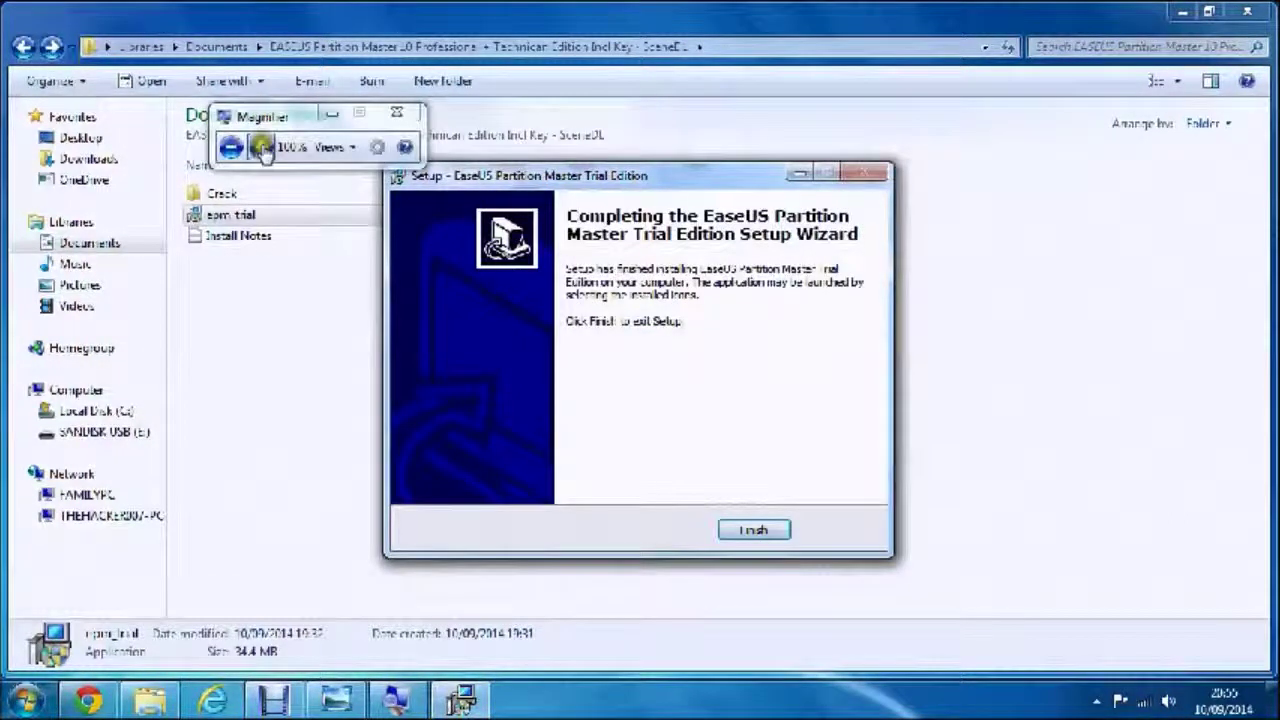
pyautogui.click(262, 148)
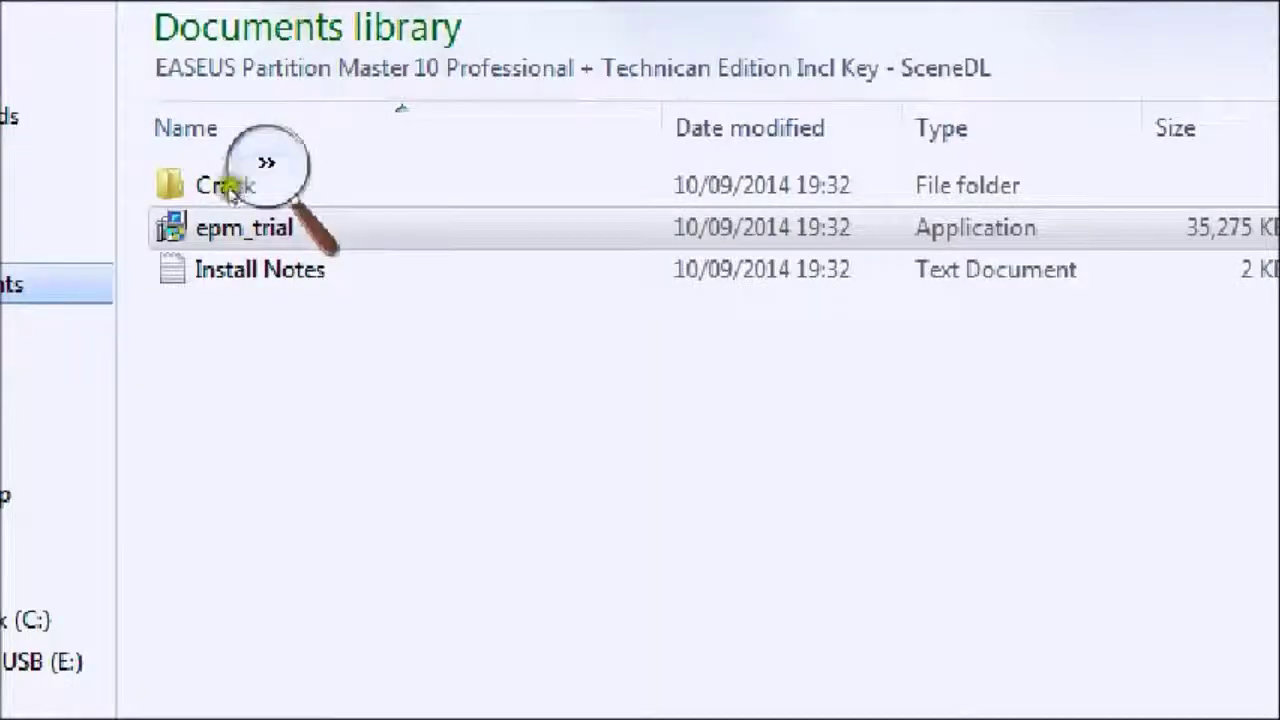
# - Copy the LicenseMgr.dll file from the Crack folder
pyautogui.doubleClick(195, 197)
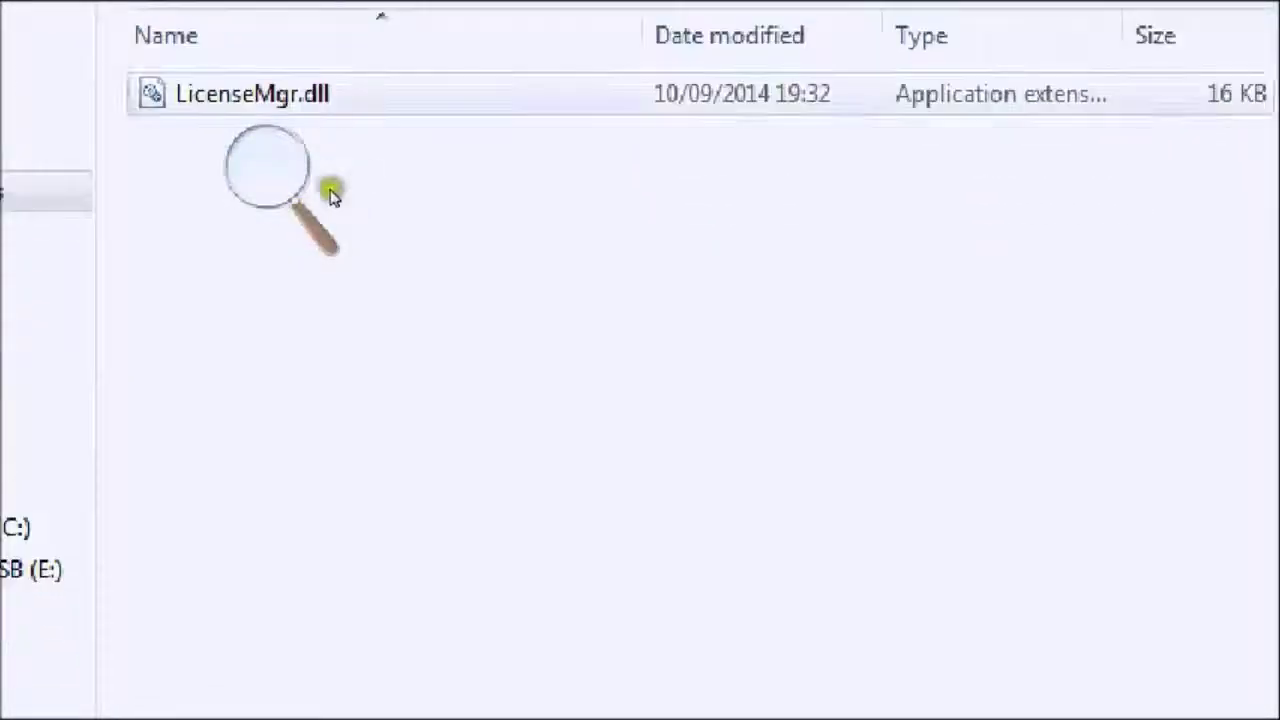
pyautogui.click(329, 203)
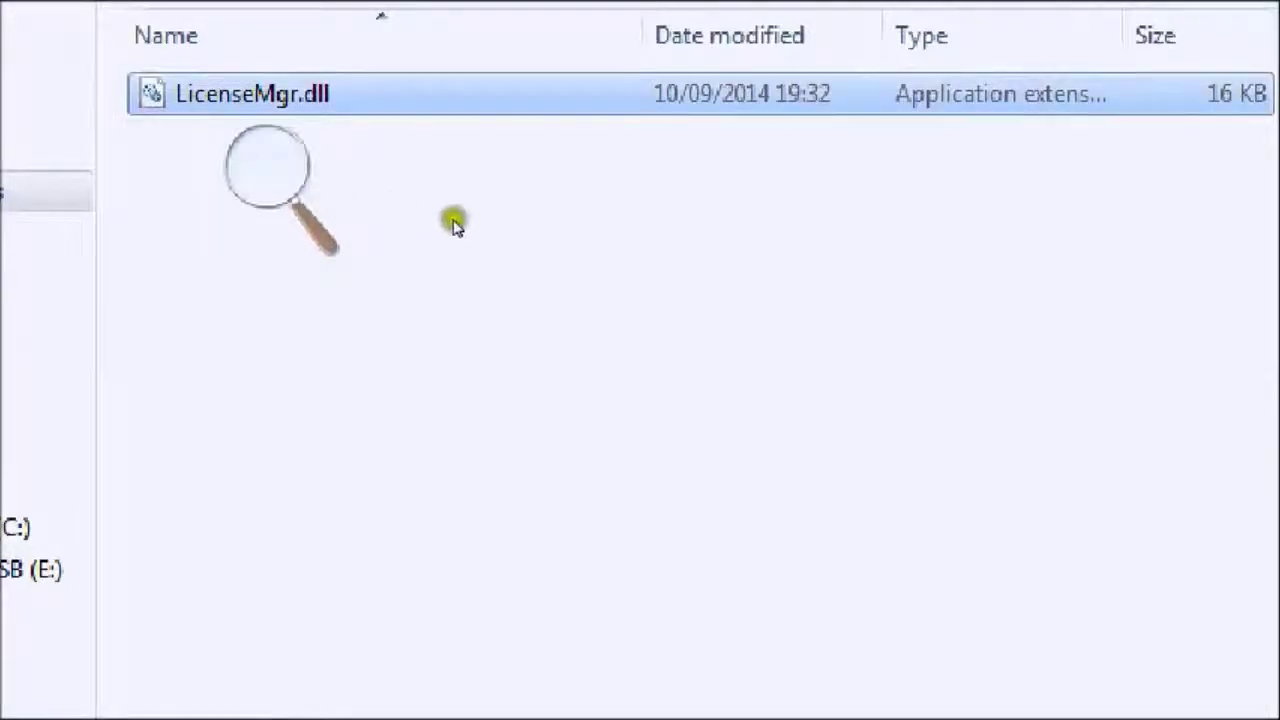
pyautogui.click(395, 260)
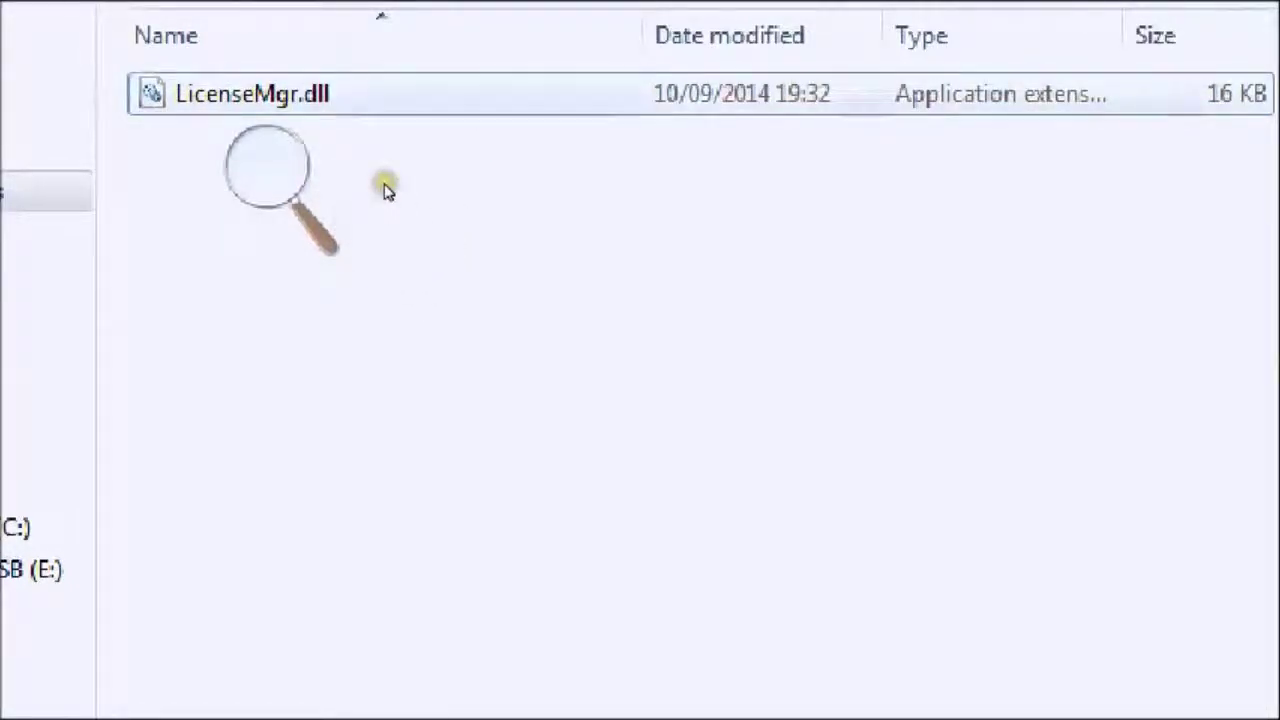
pyautogui.click(385, 200)
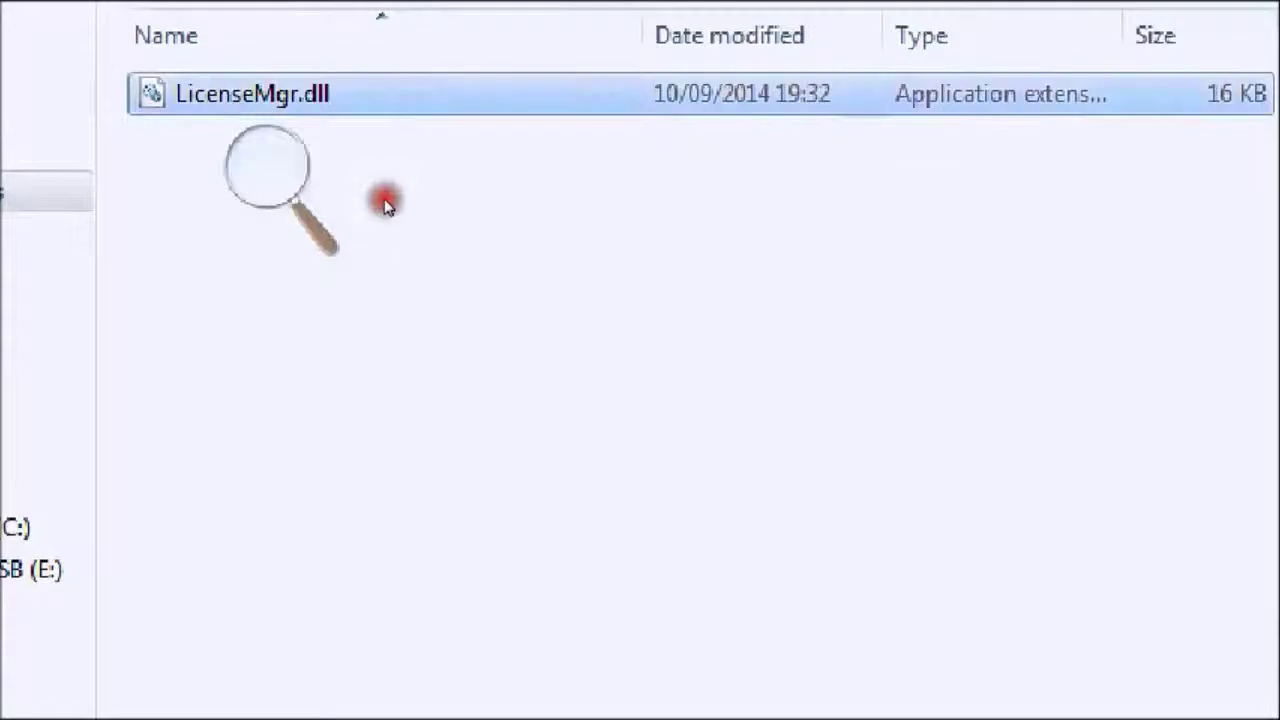
pyautogui.rightClick(386, 203)
pyautogui.click(466, 446)
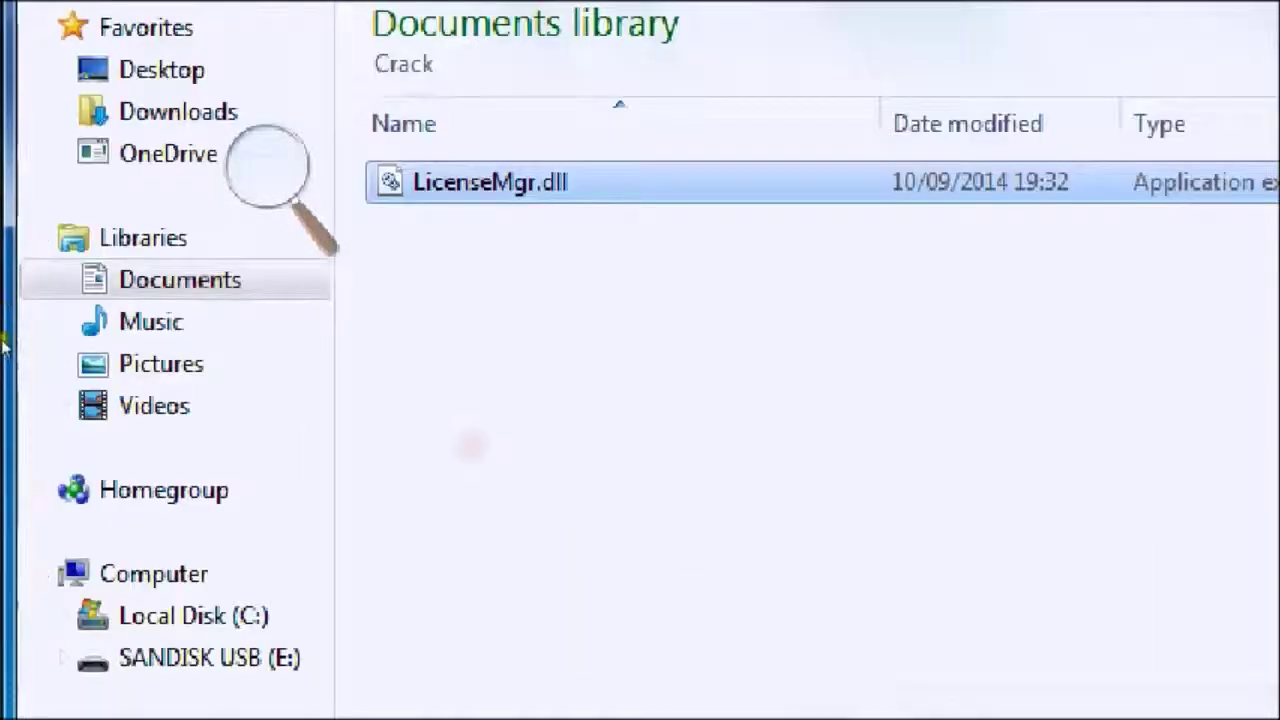
# - Browse to the folder C:\Program Files (x86)\EaseUS\EaseUS Partition Master 10.0\bin
pyautogui.click(153, 573)
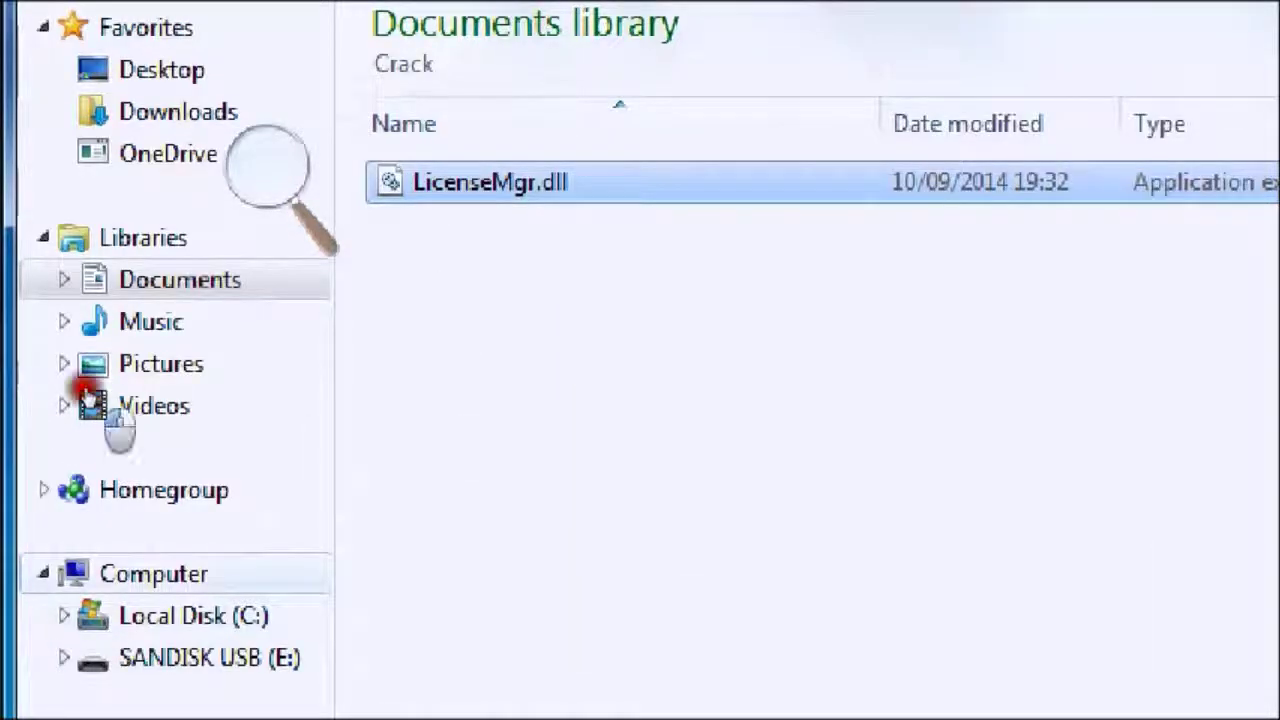
pyautogui.doubleClick(370, 150)
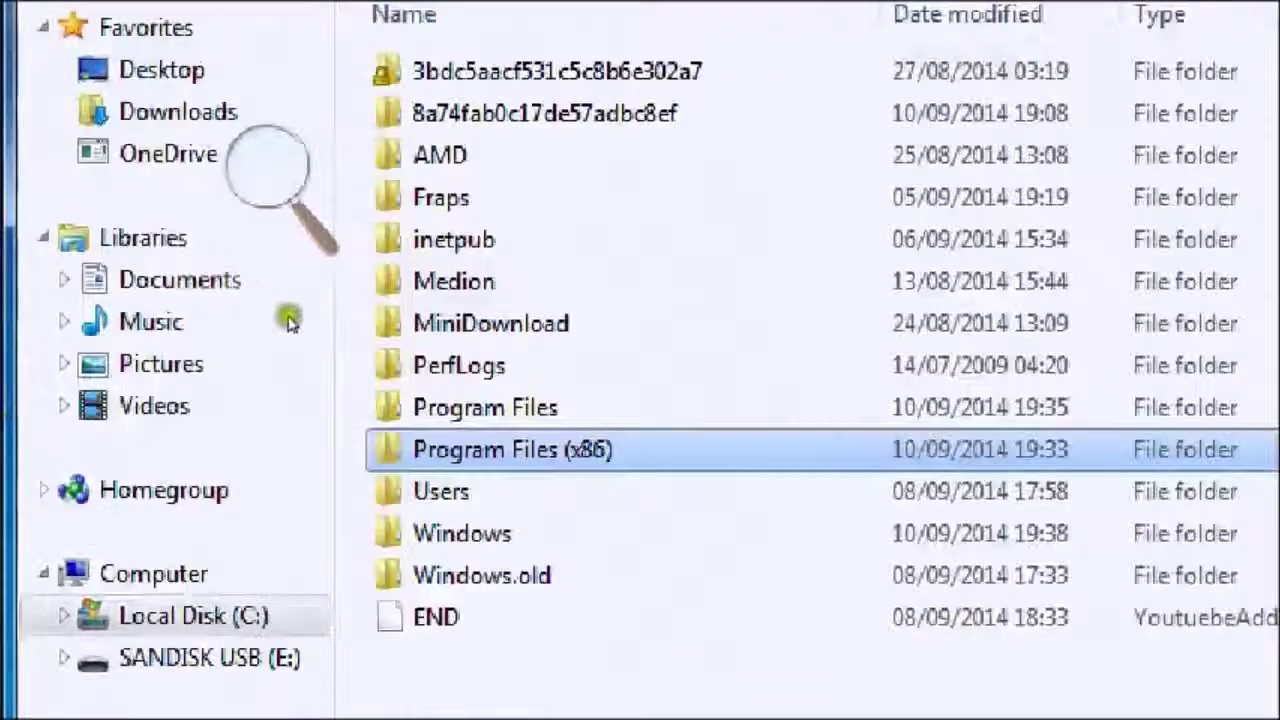
pyautogui.click(291, 327)
pyautogui.press('Return')
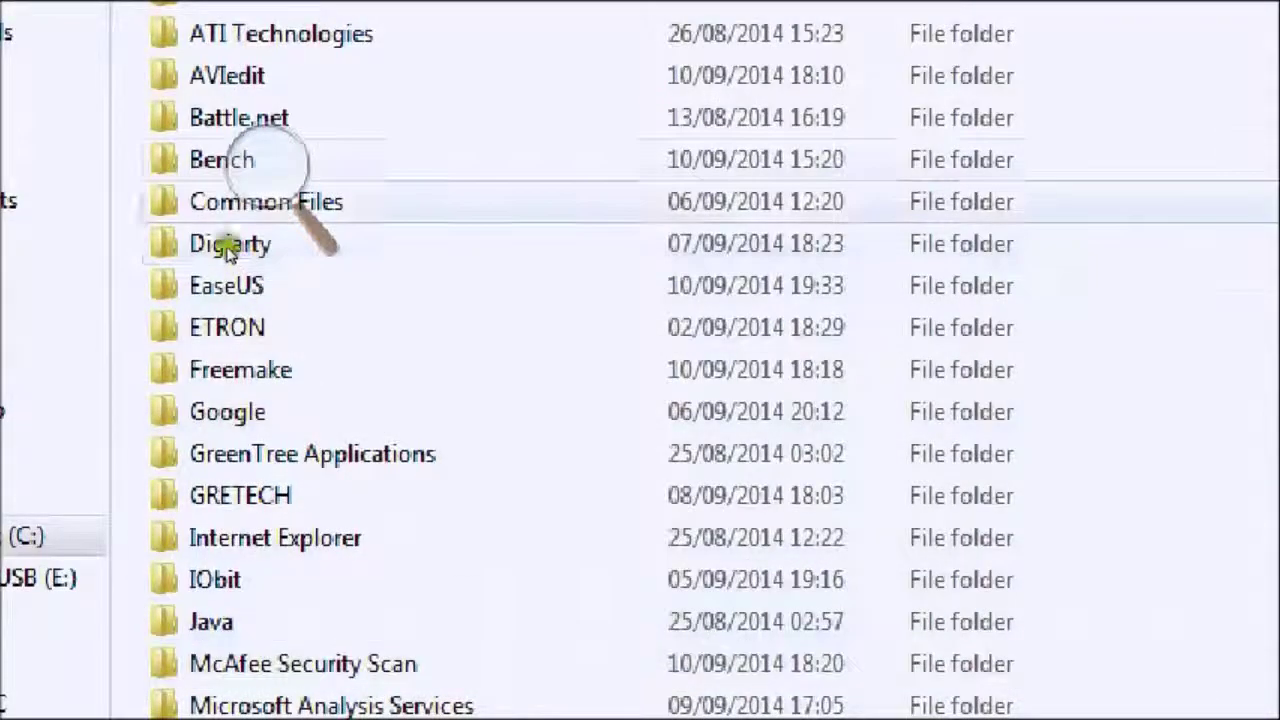
pyautogui.doubleClick(211, 288)
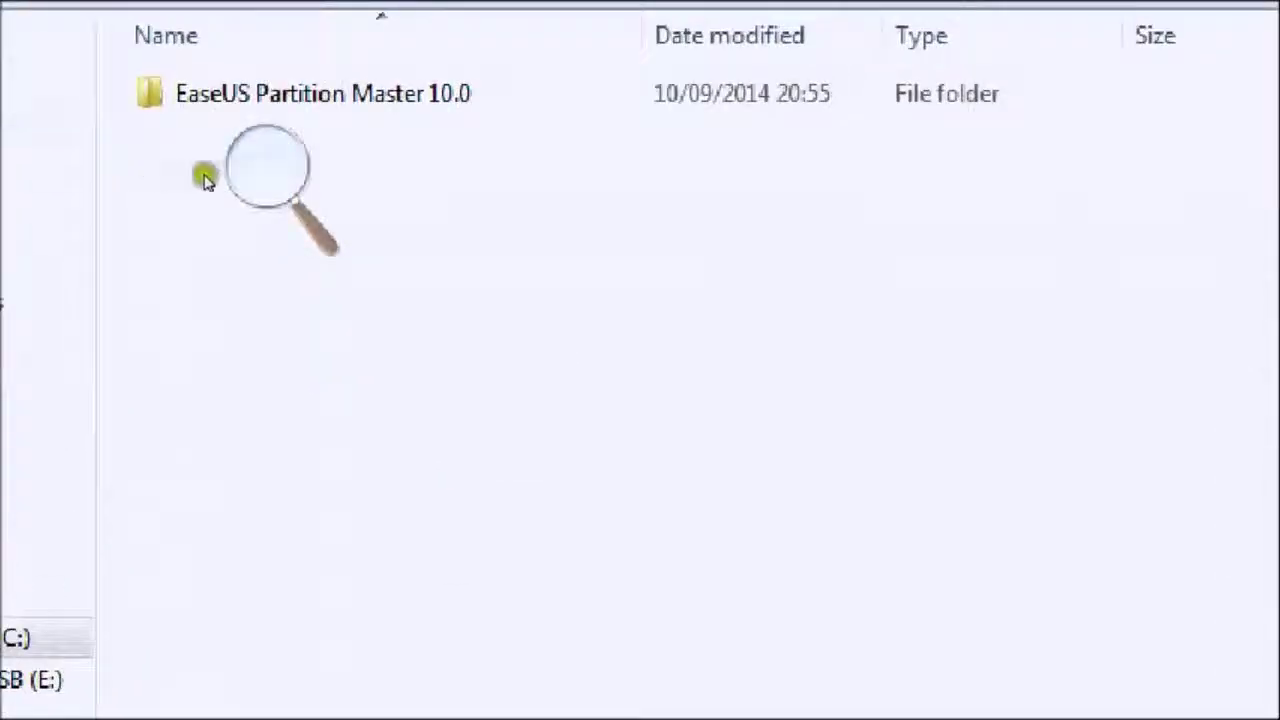
pyautogui.doubleClick(322, 146)
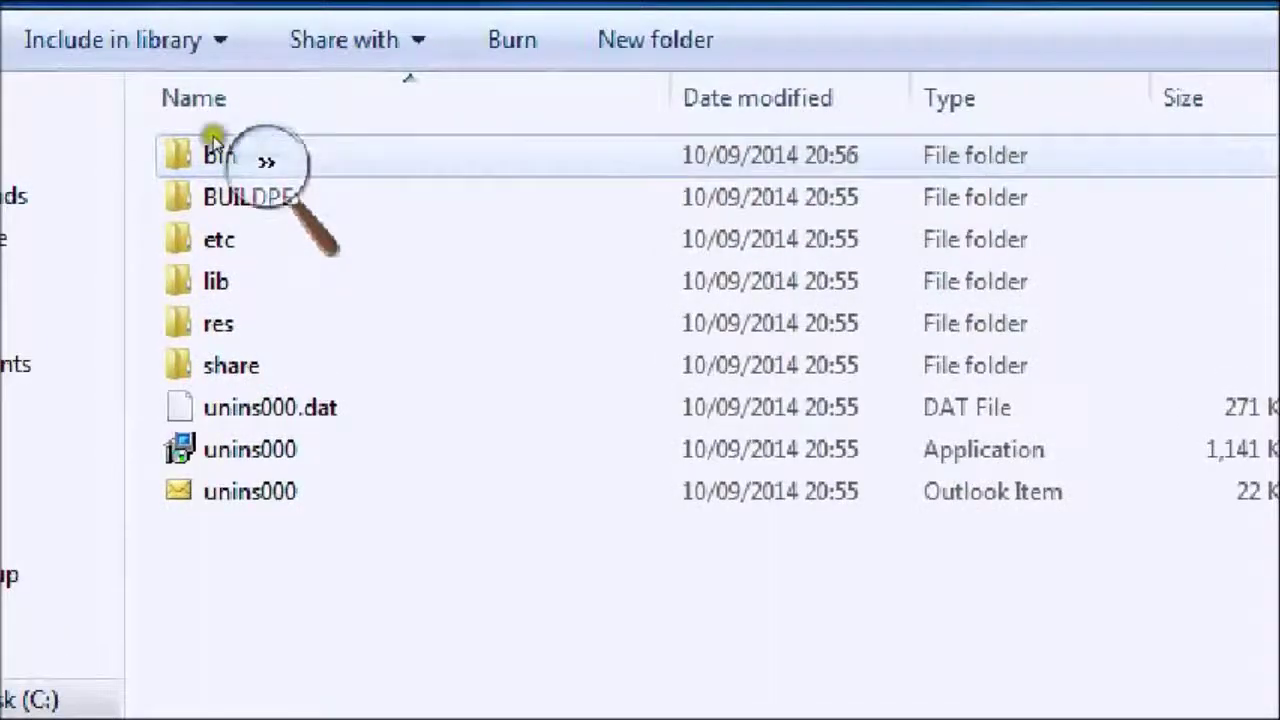
pyautogui.doubleClick(182, 140)
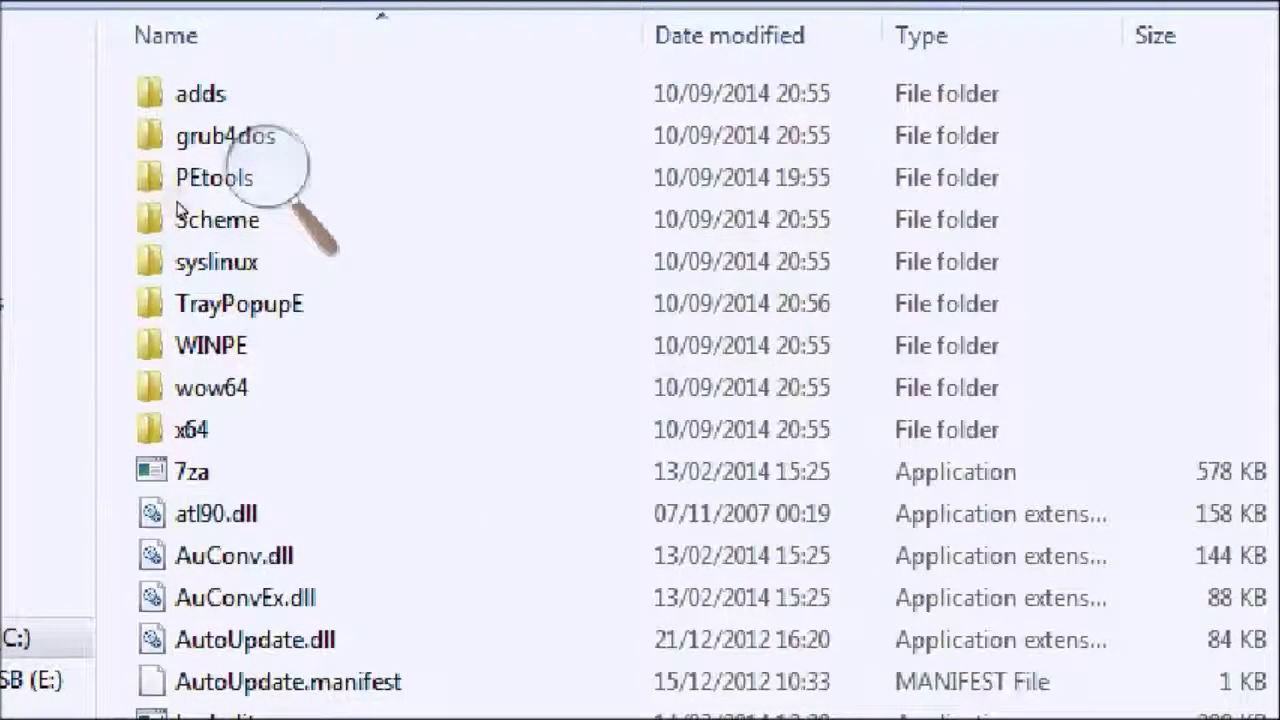
# - Paste LicenseMgr.dll into the bin folder, replacing the existing file with administrator permission
pyautogui.rightClick(178, 206)
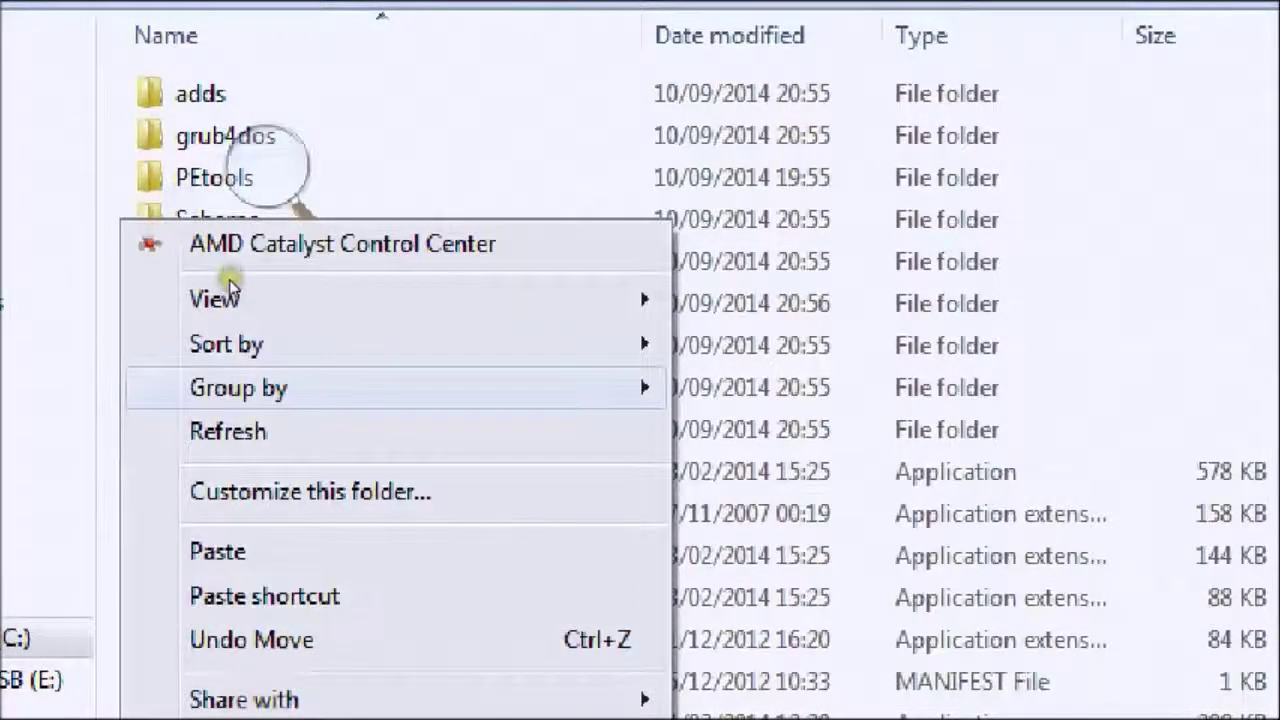
pyautogui.click(218, 551)
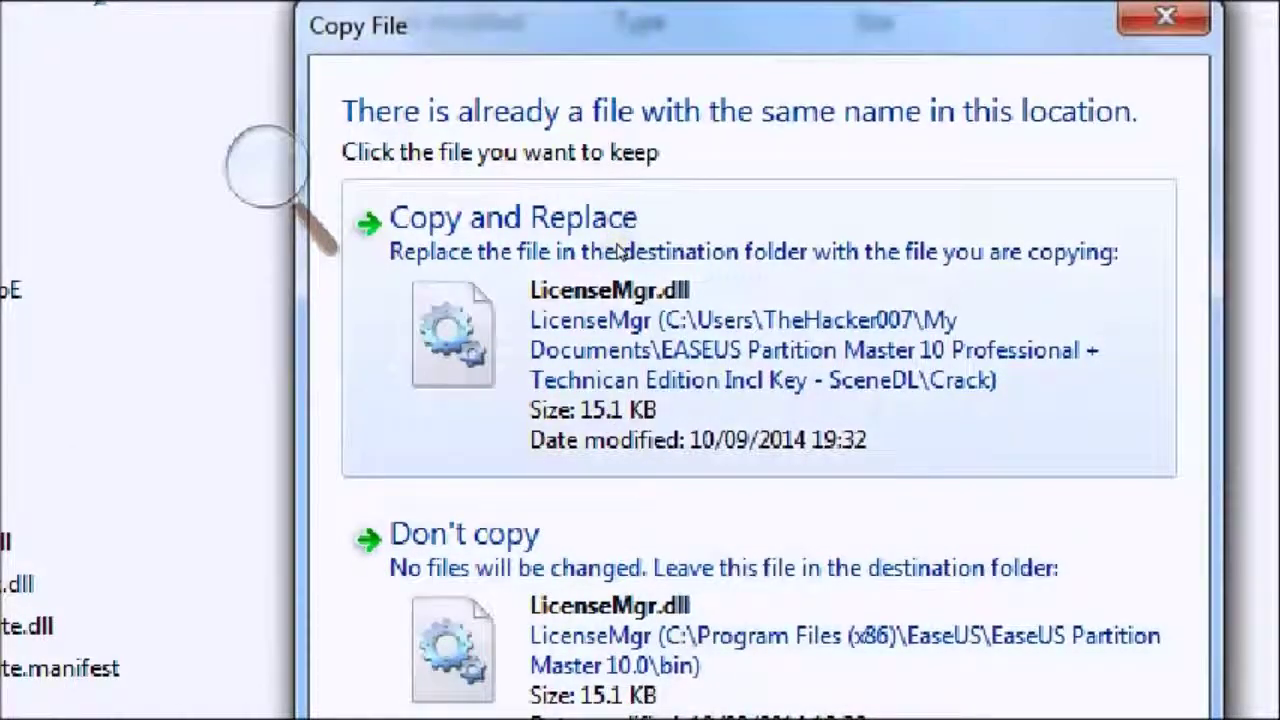
pyautogui.click(620, 250)
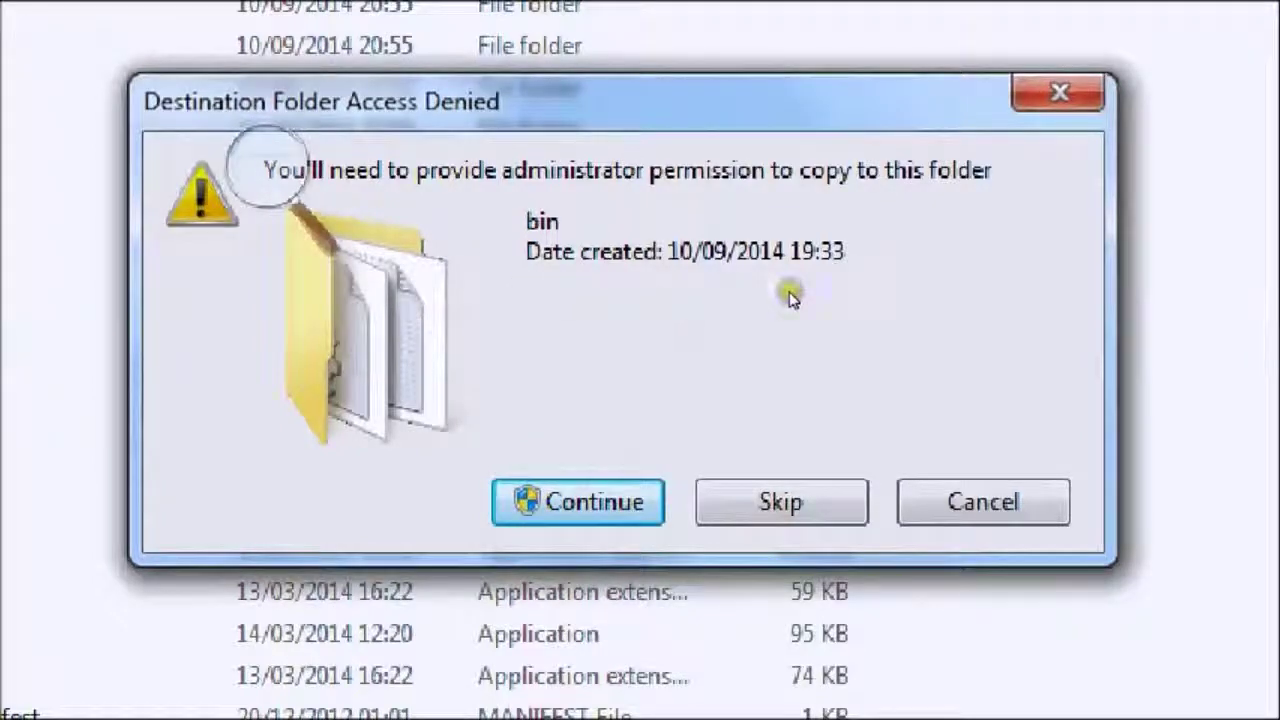
pyautogui.click(625, 495)
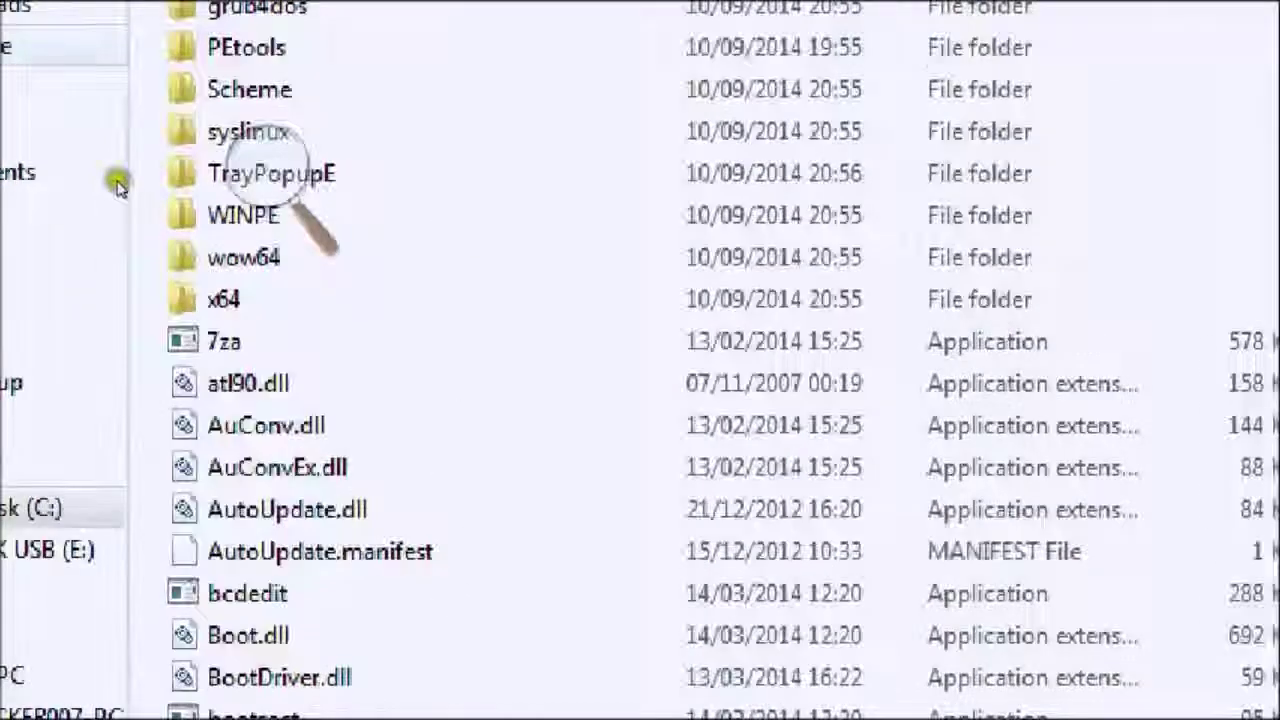
# - Set the magnification back to 100% and close the bin folder window
pyautogui.click(265, 160)
pyautogui.click(251, 187)
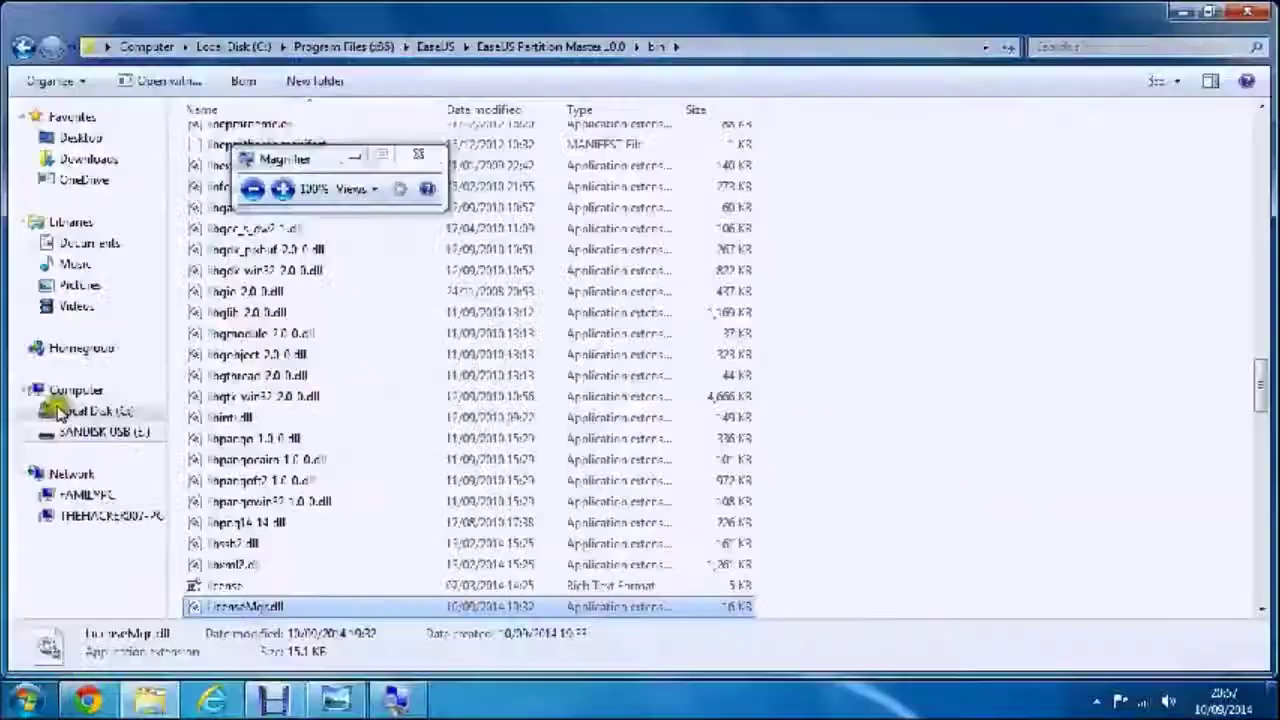
pyautogui.click(1259, 13)
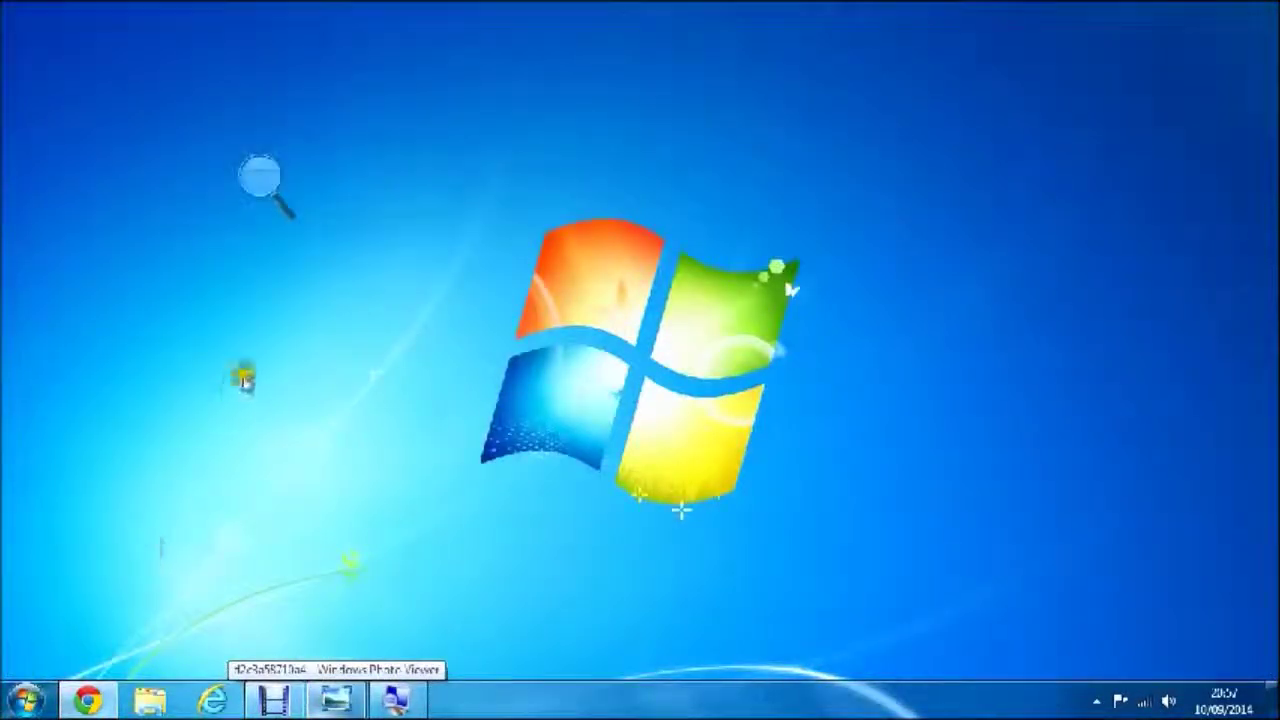
# - Magnify the screen to 200% and launch EaseUS Partition Master 10.0 from its folder among all installed programs
pyautogui.click(272, 168)
pyautogui.click(284, 188)
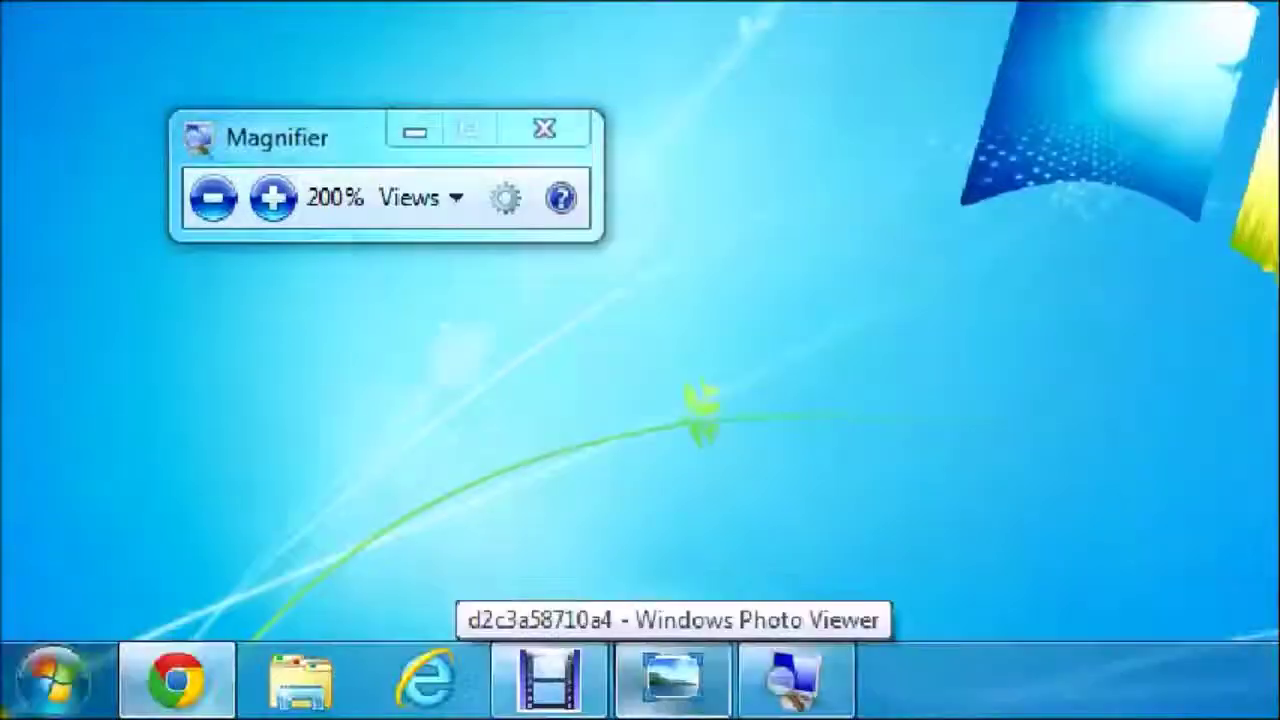
pyautogui.click(56, 682)
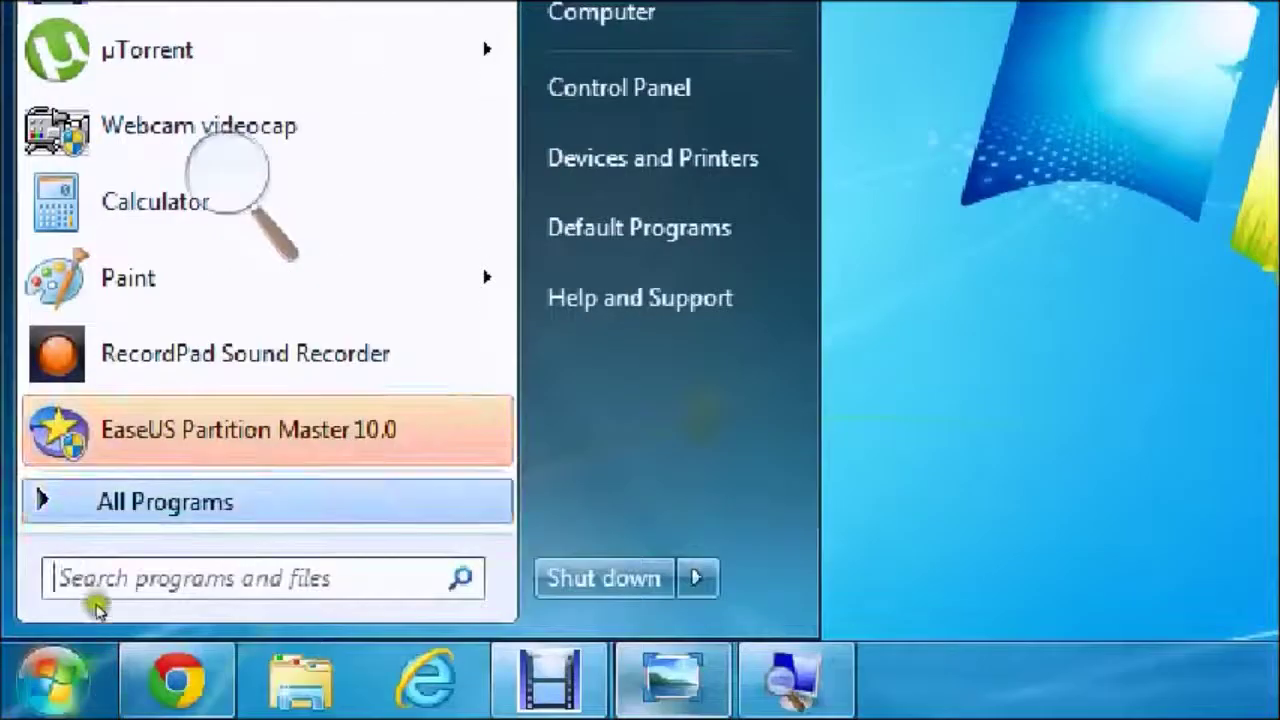
pyautogui.click(196, 500)
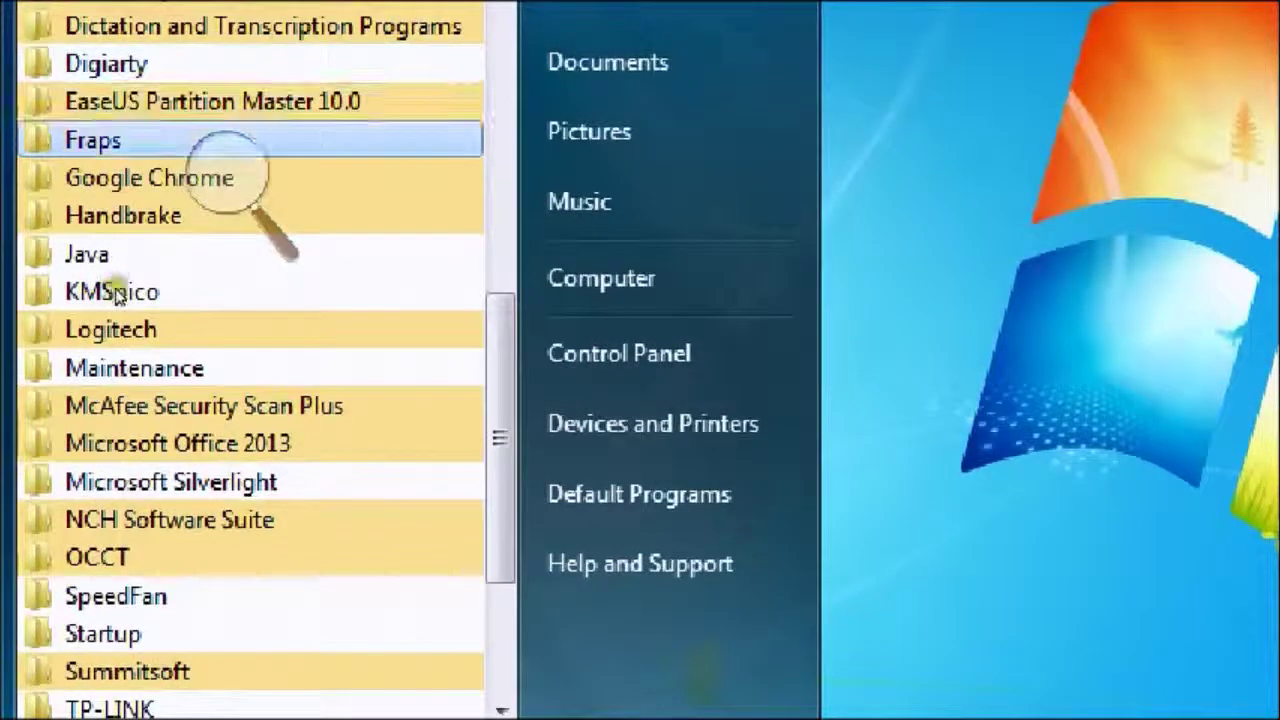
pyautogui.click(229, 101)
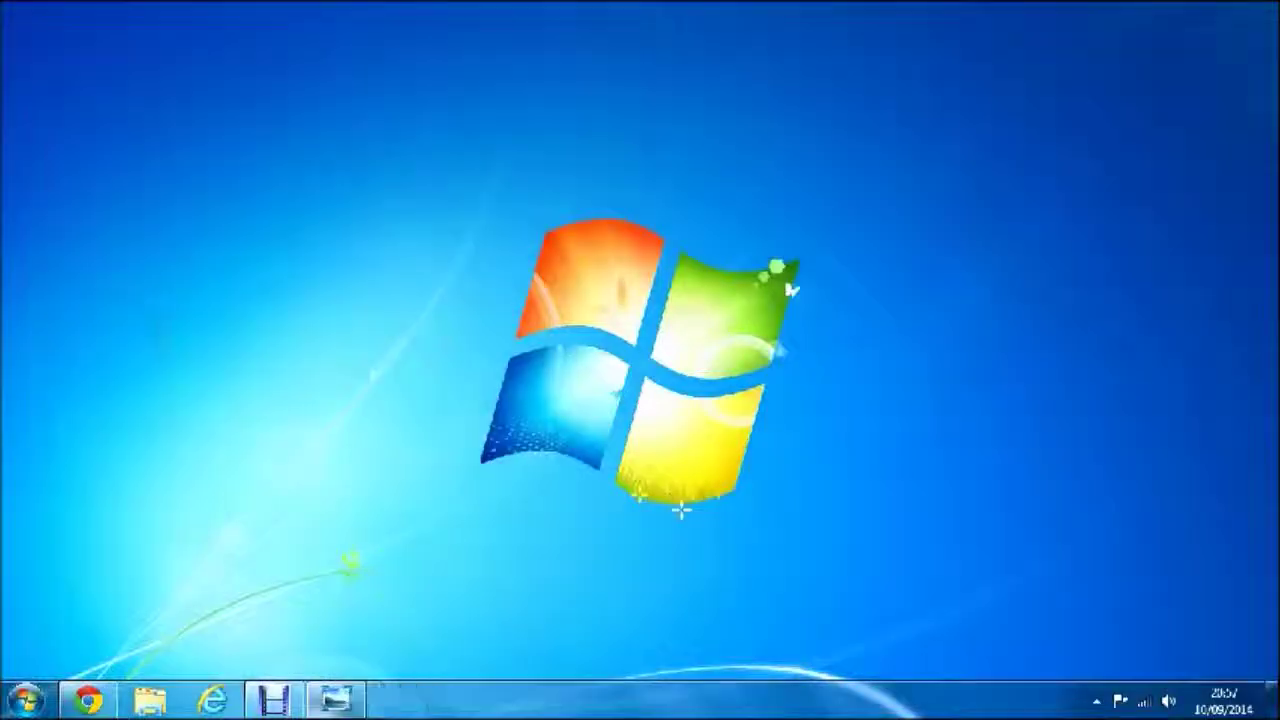
# - Magnify the screen again and enter the program password to unlock EaseUS Partition Master
pyautogui.press('super+plus')
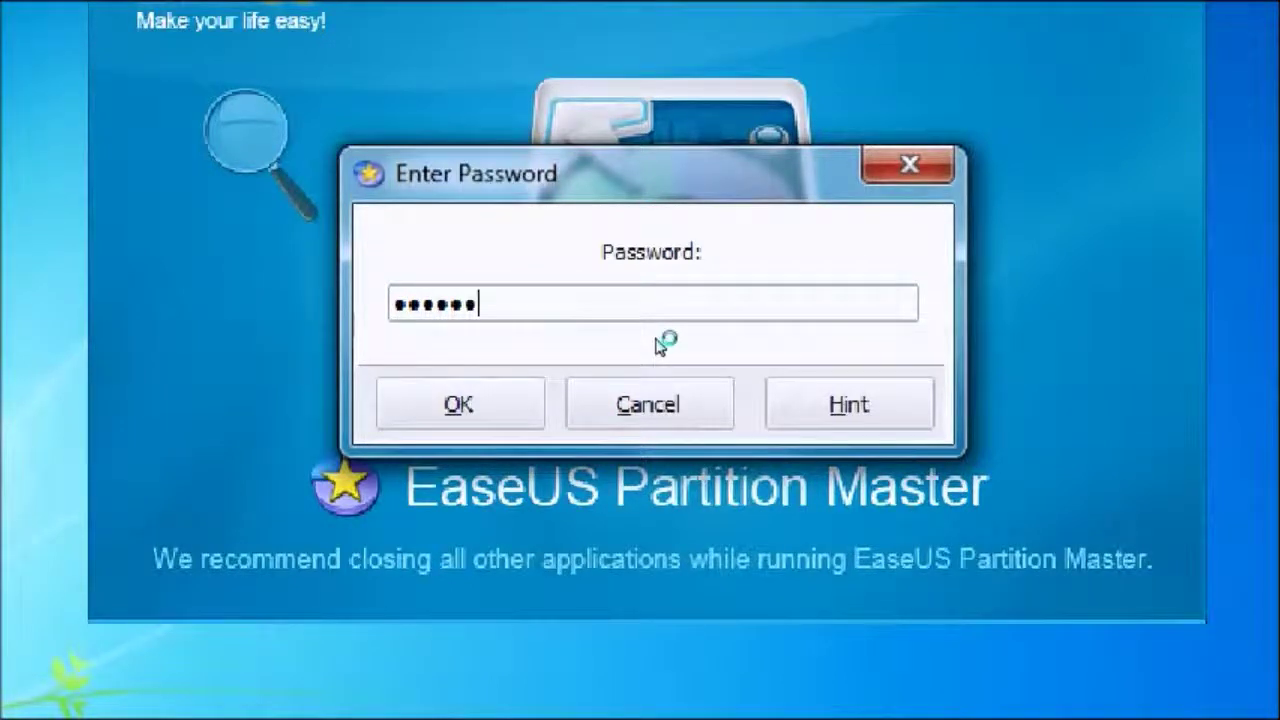
pyautogui.write('••')
pyautogui.press('Return')
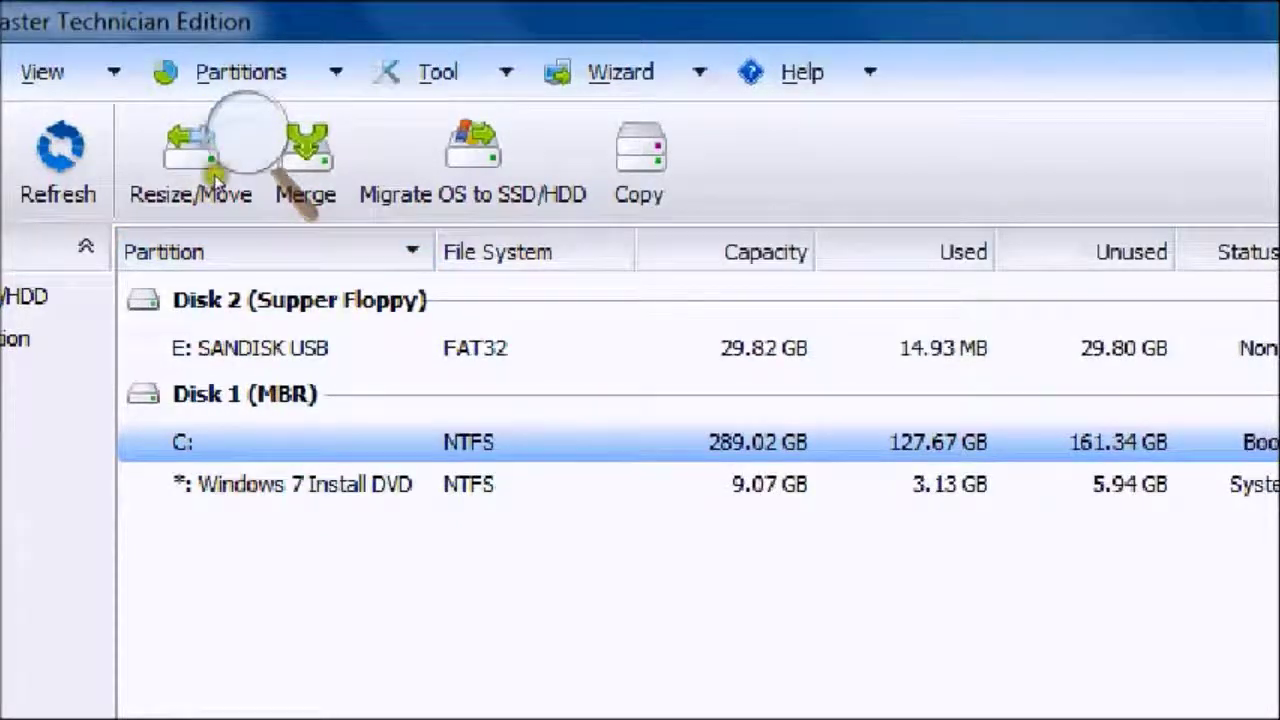
# - Sort the partition list by partition, re-sort it by file system, and select Disk 2
pyautogui.click(224, 234)
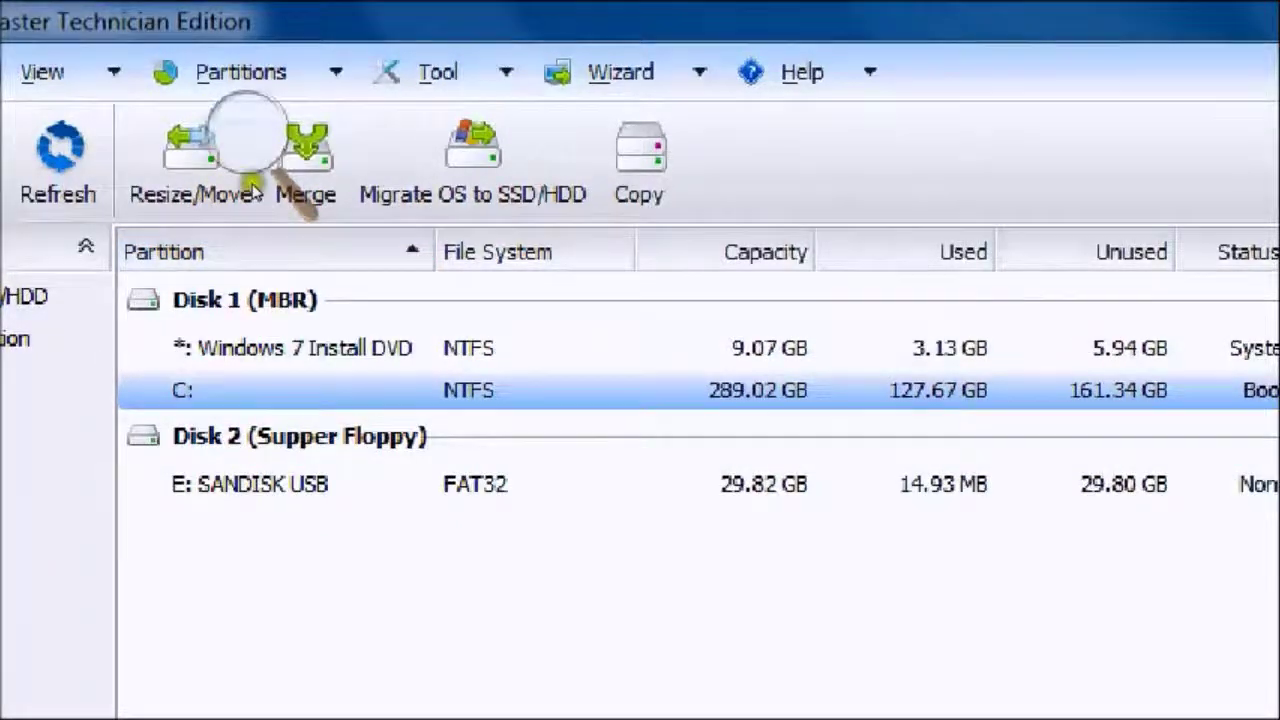
pyautogui.press('Up')
pyautogui.press('Down')
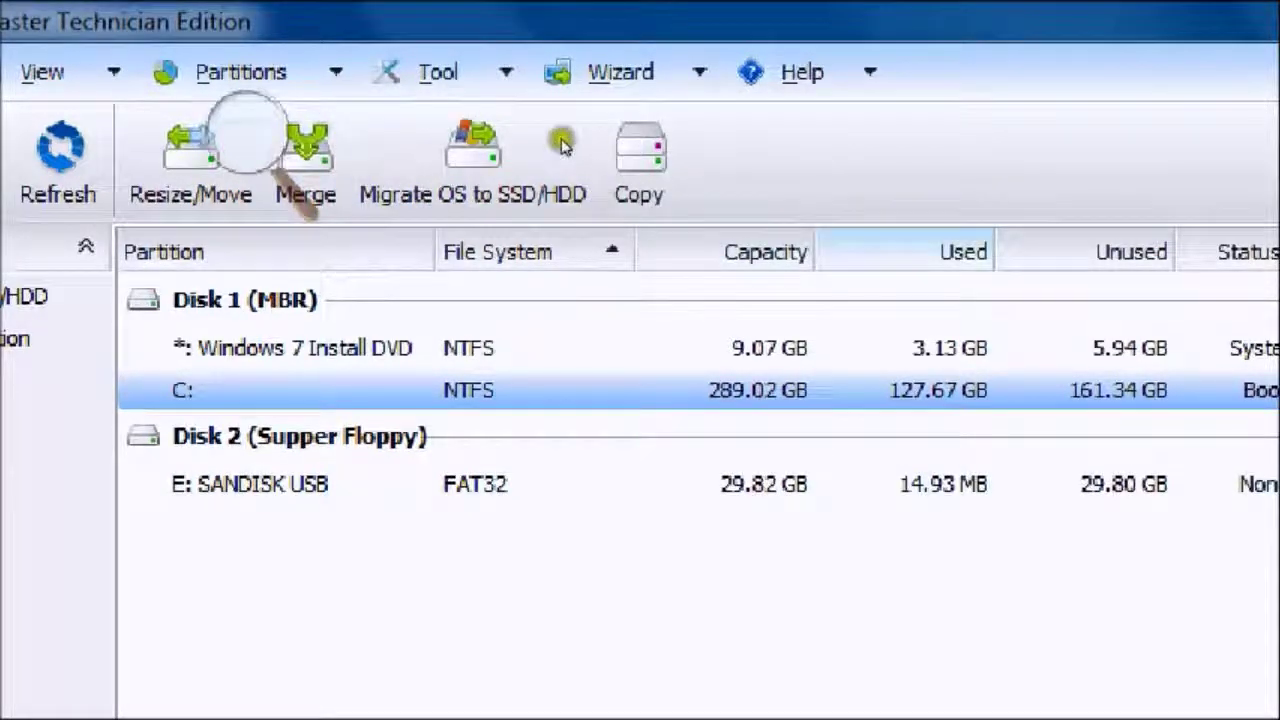
pyautogui.click(510, 298)
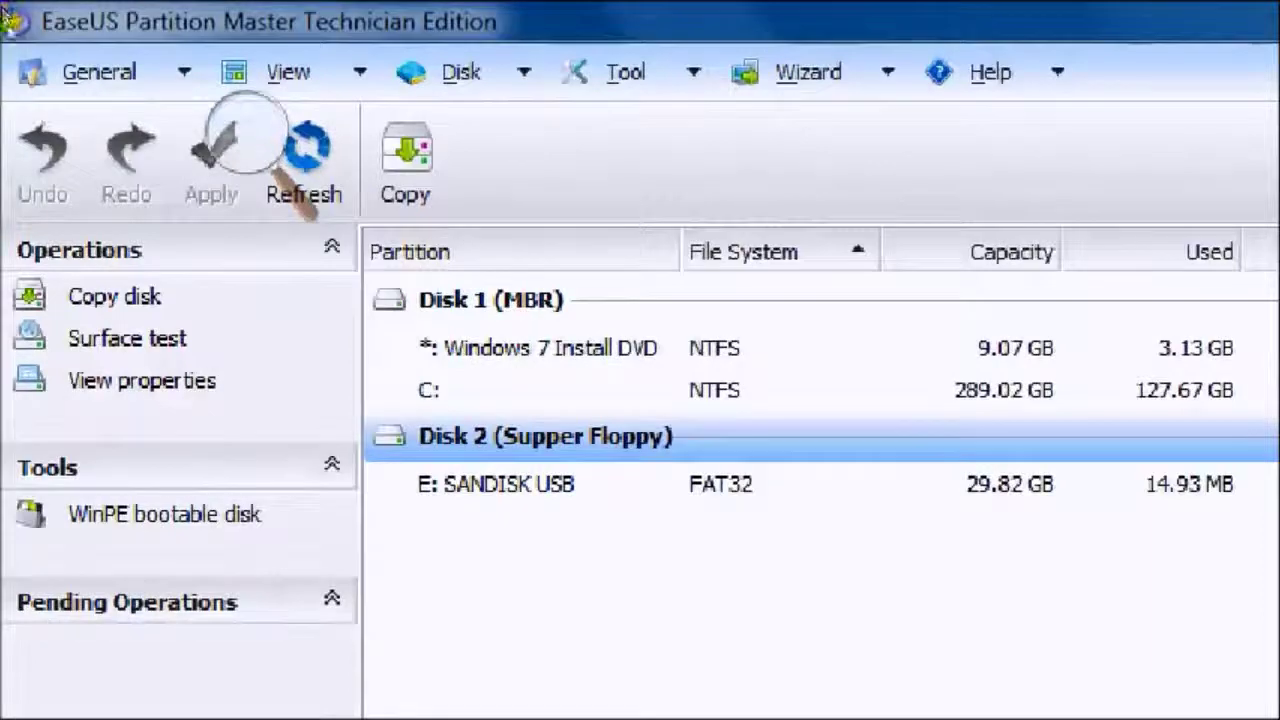
# - Examine the general program commands and the operations offered for Disk 2
pyautogui.click(62, 70)
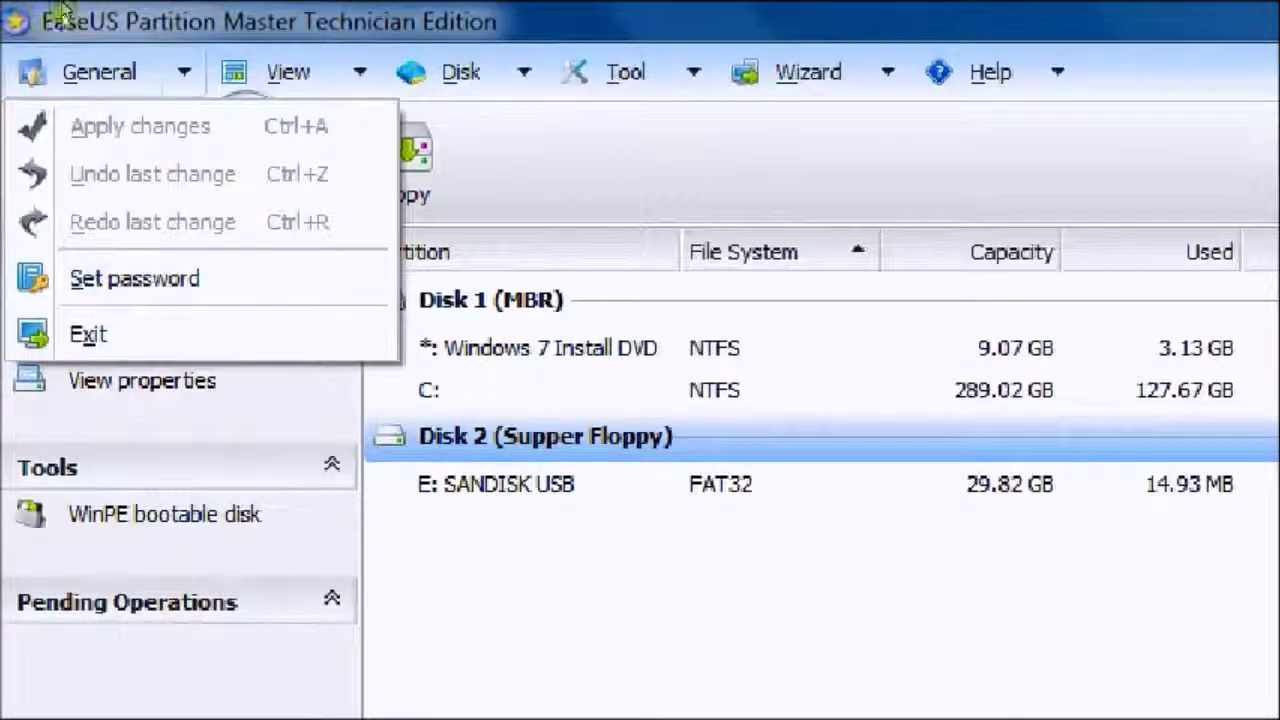
pyautogui.click(58, 28)
pyautogui.click(90, 62)
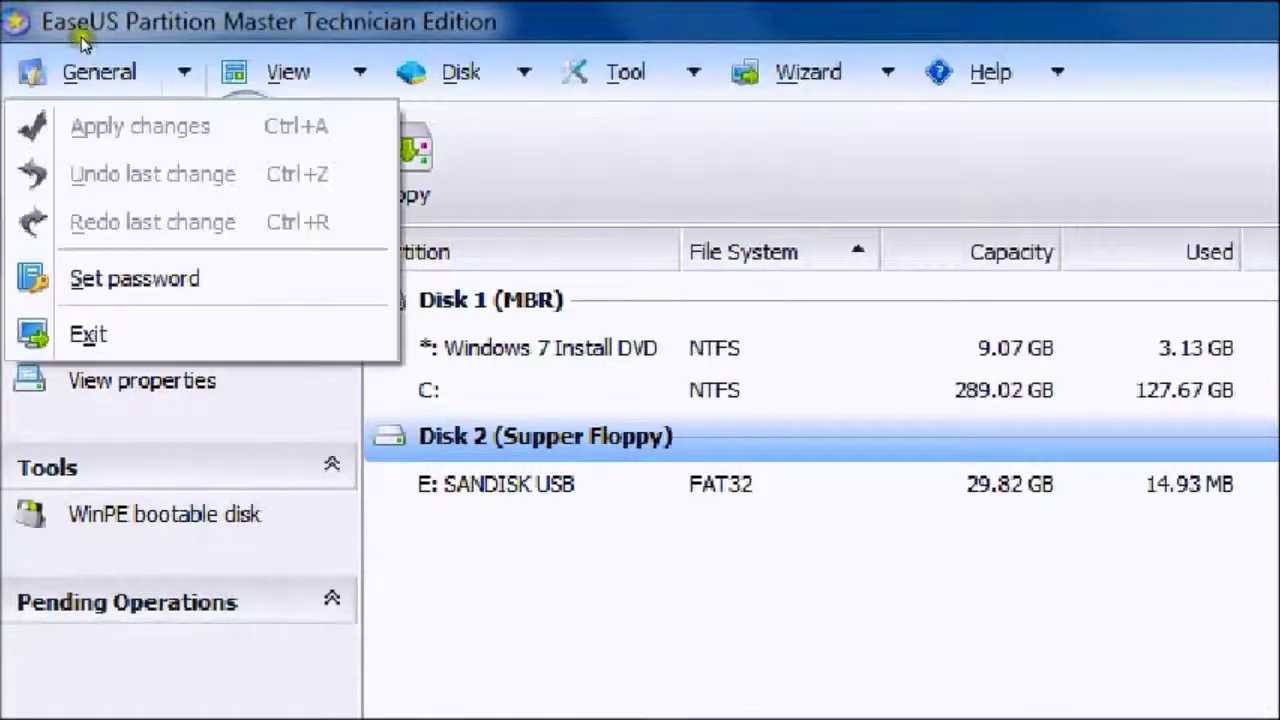
pyautogui.click(255, 42)
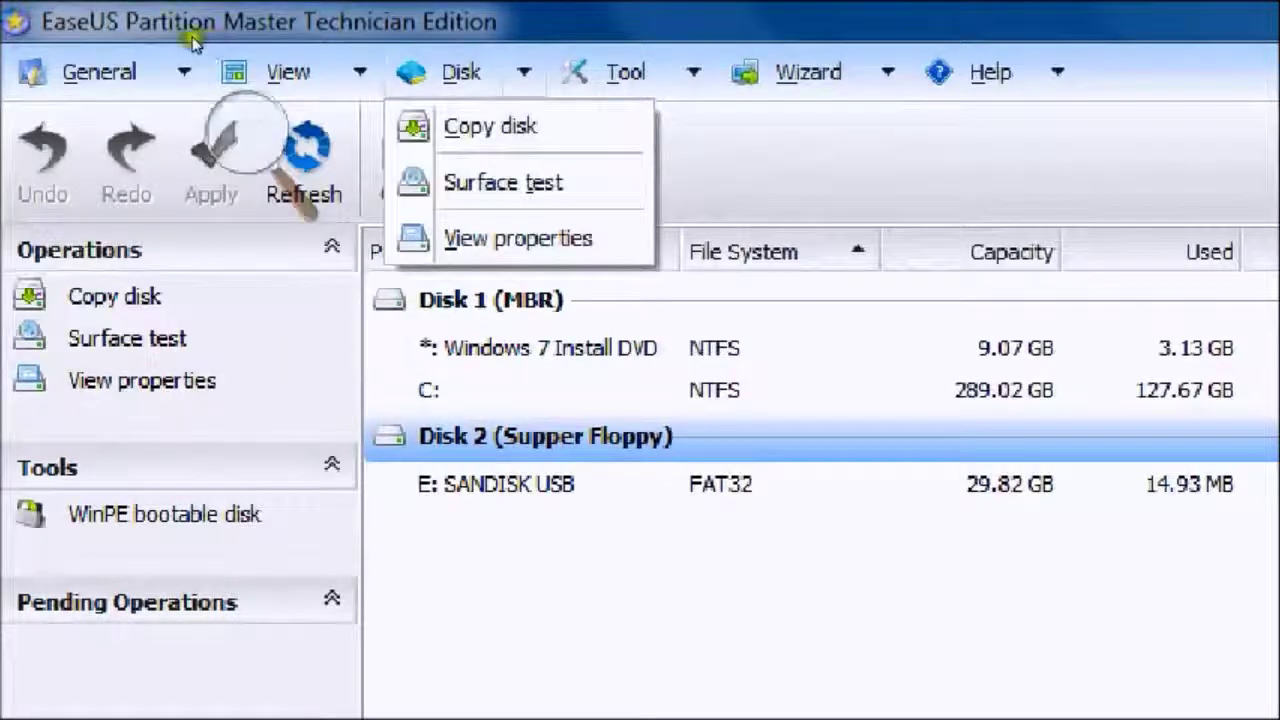
# - Set the screen magnification back to 100%
pyautogui.moveTo(288, 72)
pyautogui.press('Down')
pyautogui.press('Down')
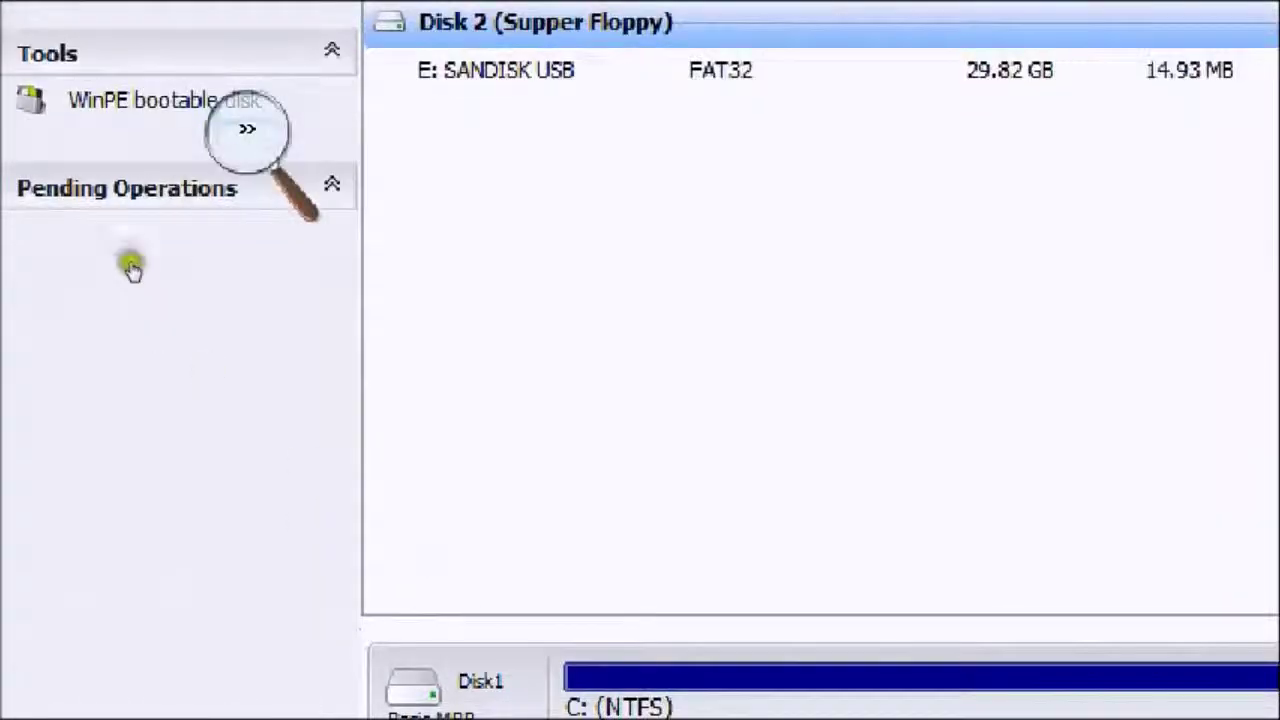
pyautogui.click(249, 131)
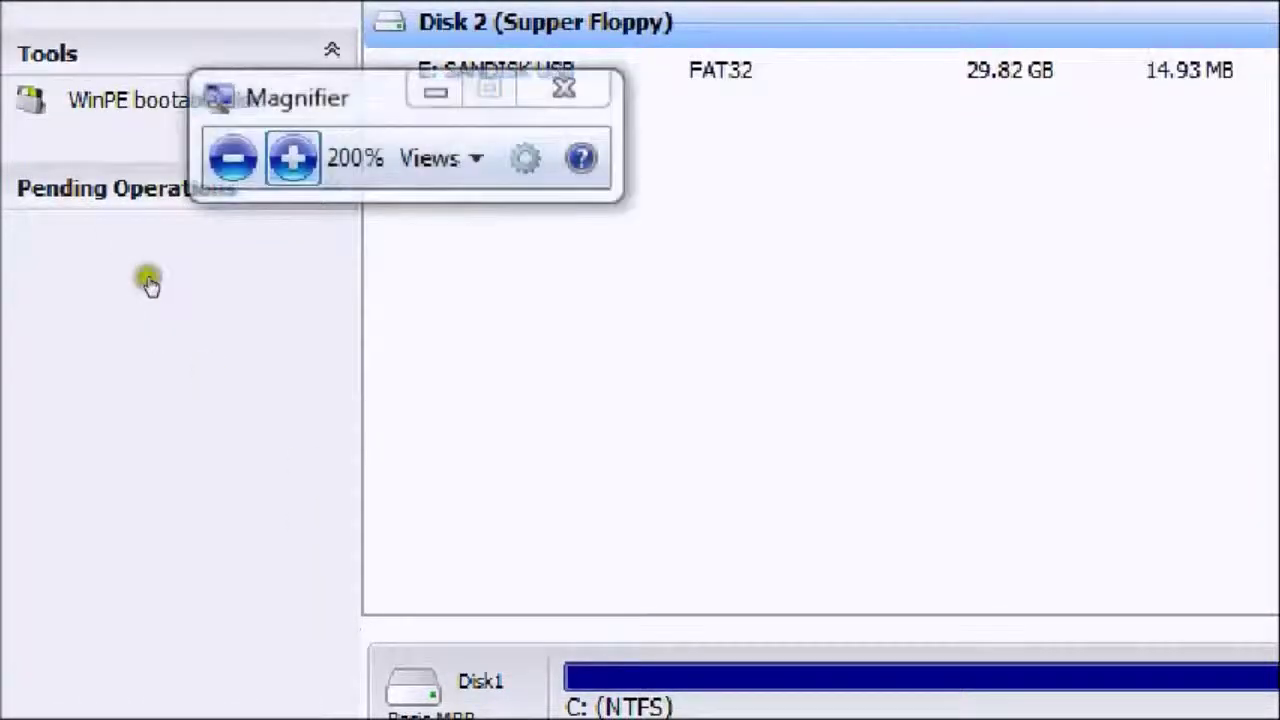
pyautogui.press('super+minus')
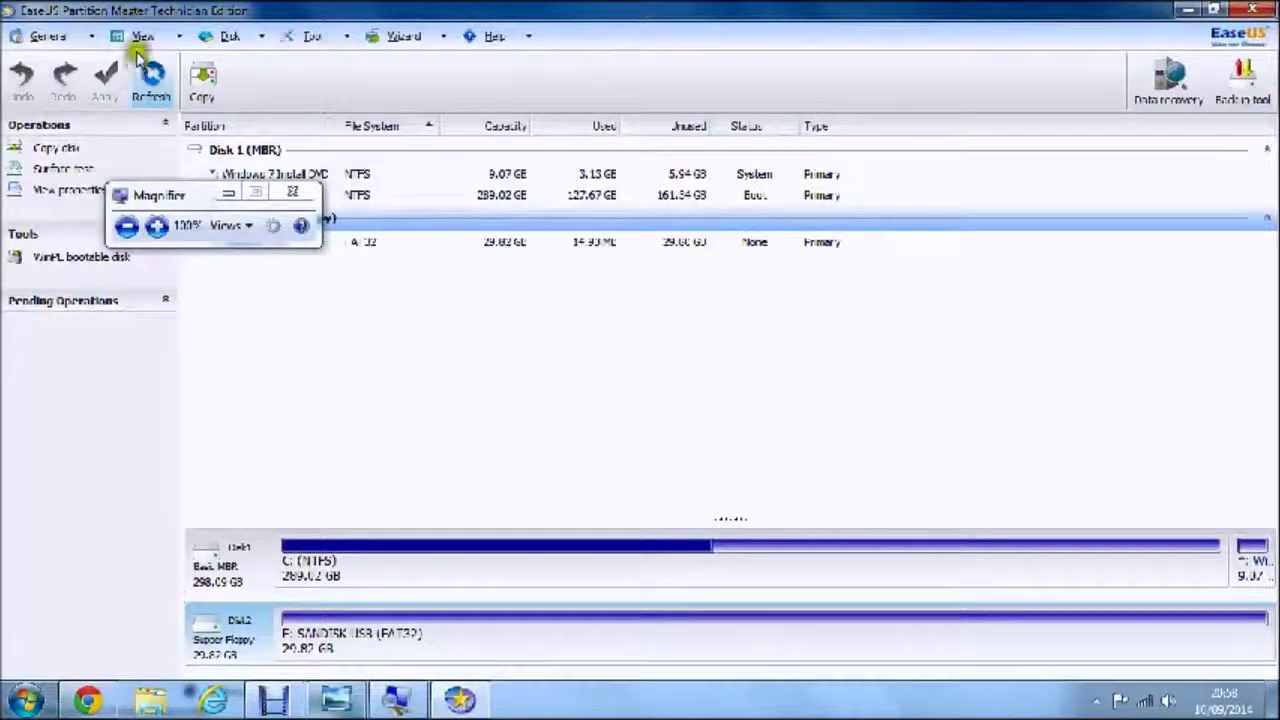
# - Hide the toolbar and show it again
pyautogui.click(141, 38)
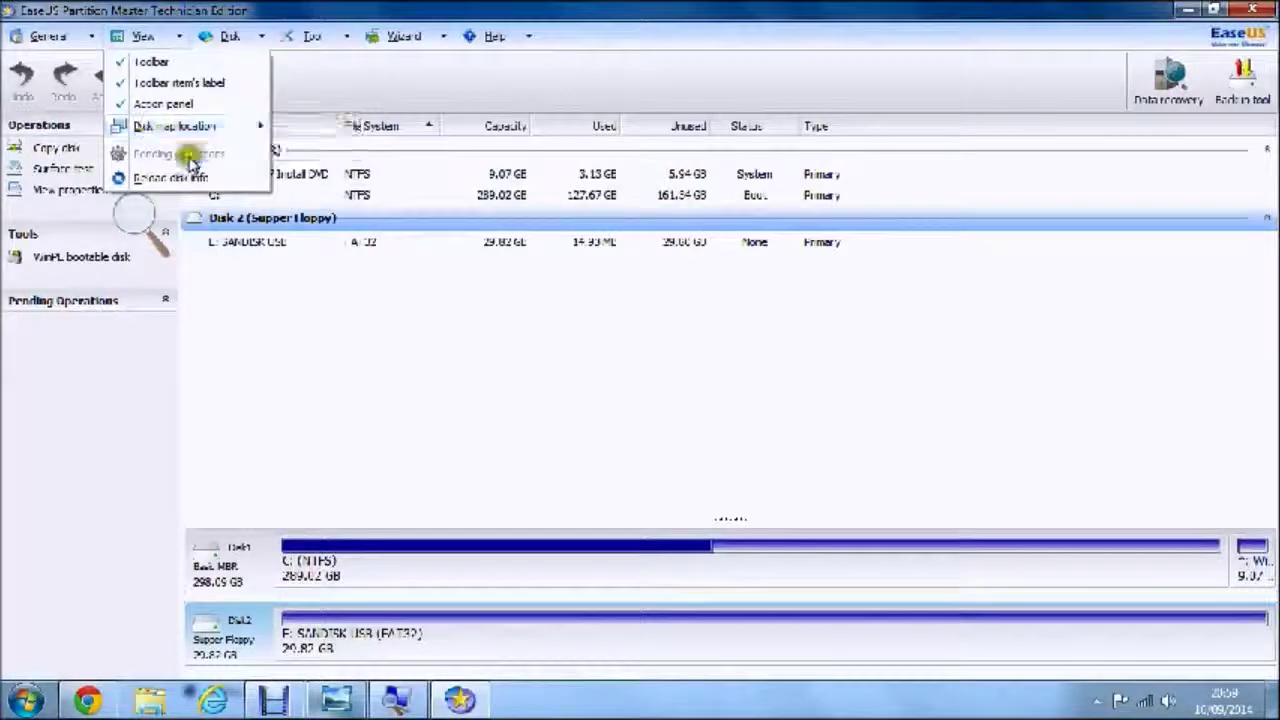
pyautogui.click(160, 68)
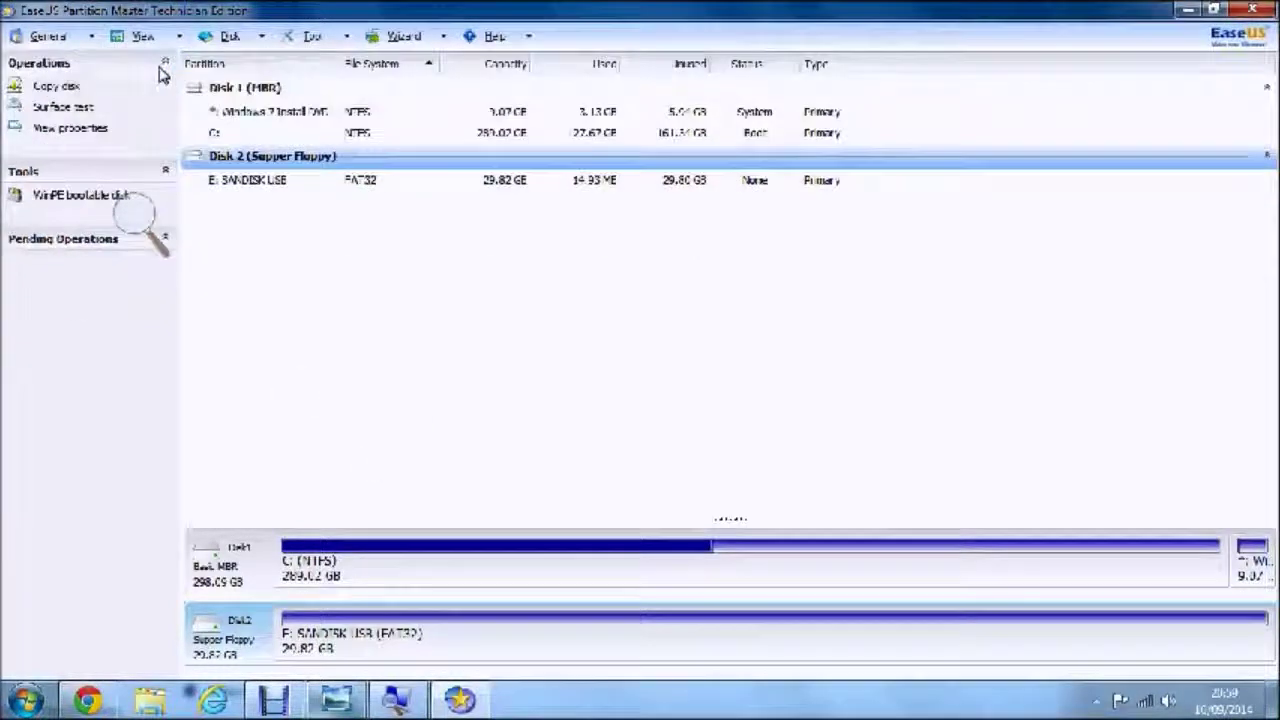
pyautogui.click(150, 37)
pyautogui.click(150, 61)
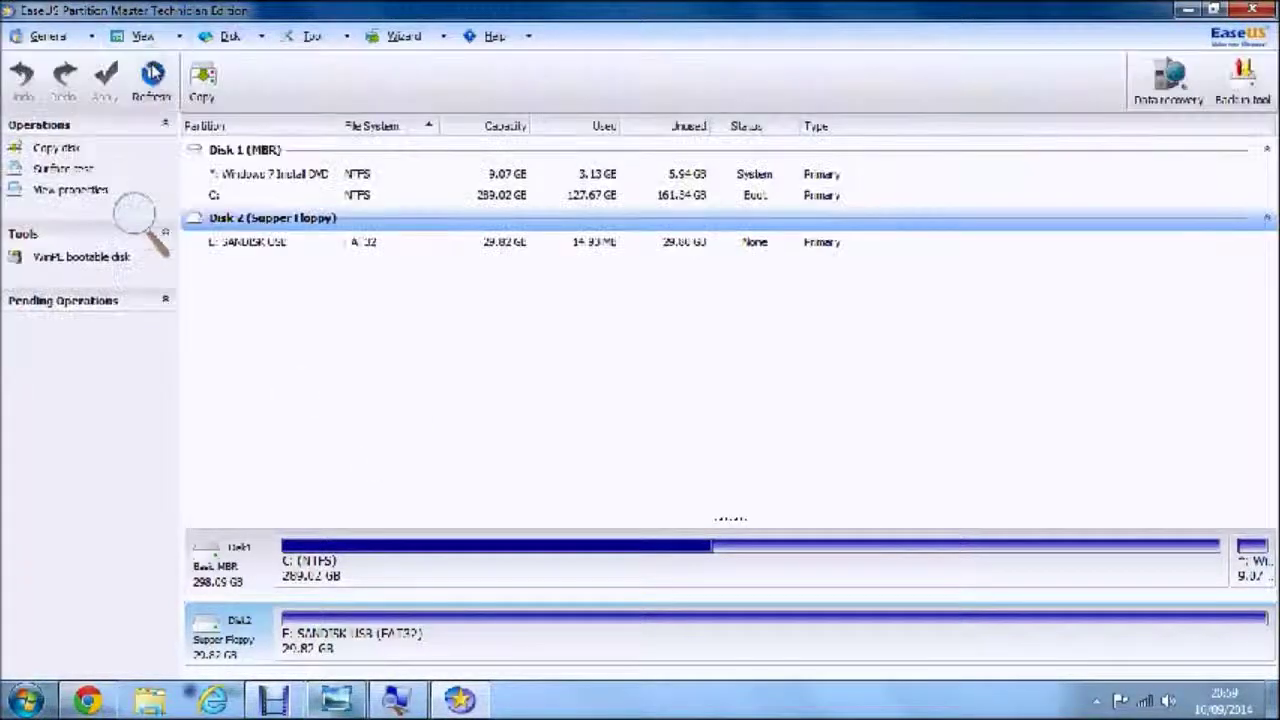
# - Turn off the toolbar item labels and turn them back on
pyautogui.click(145, 38)
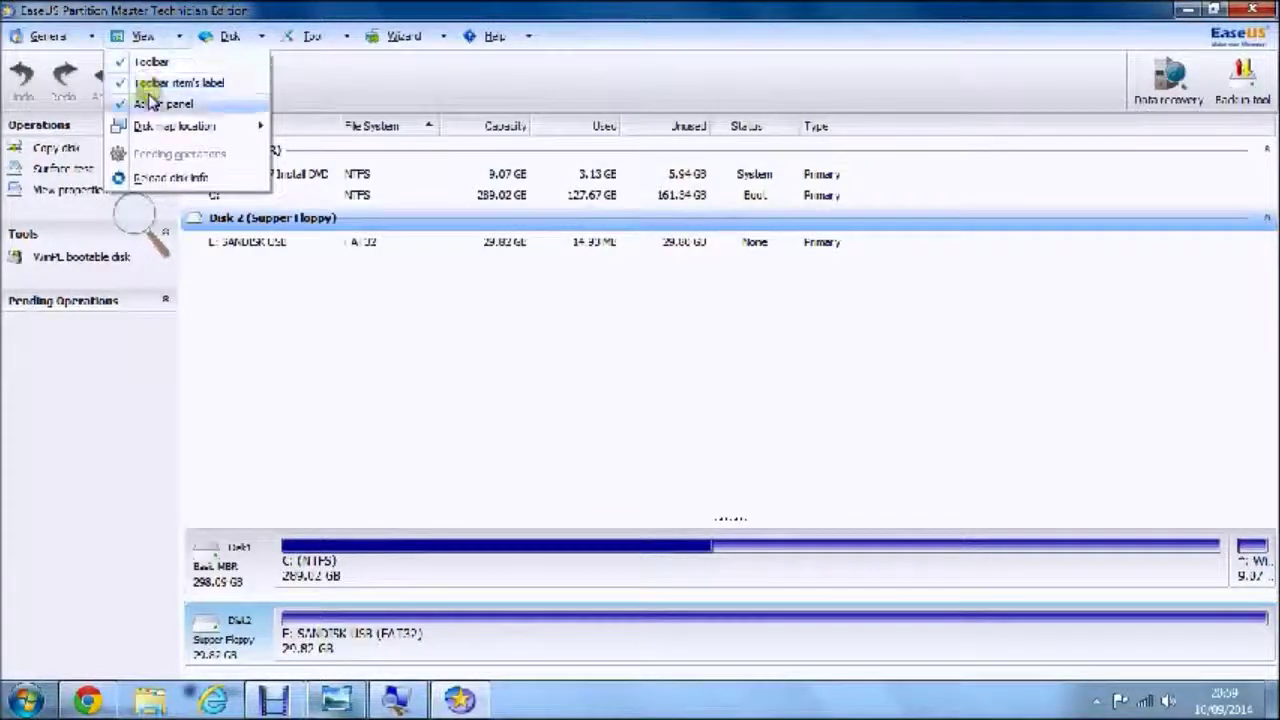
pyautogui.click(150, 84)
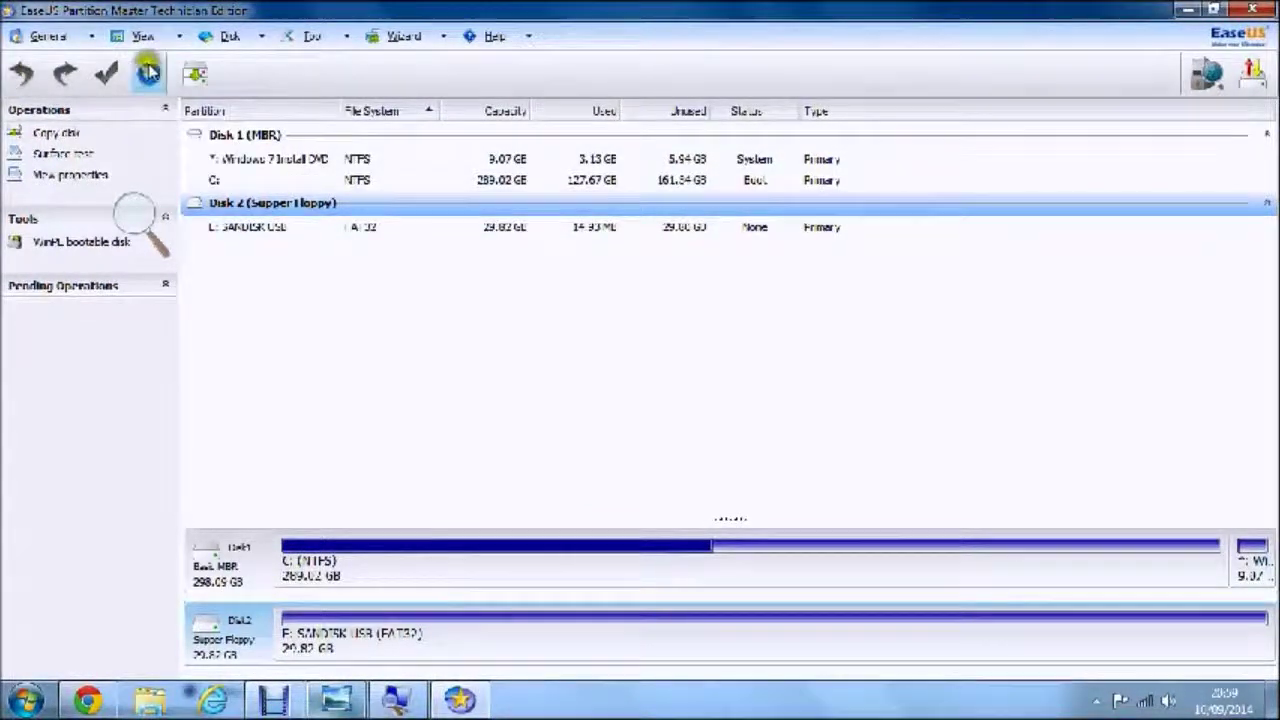
pyautogui.click(141, 36)
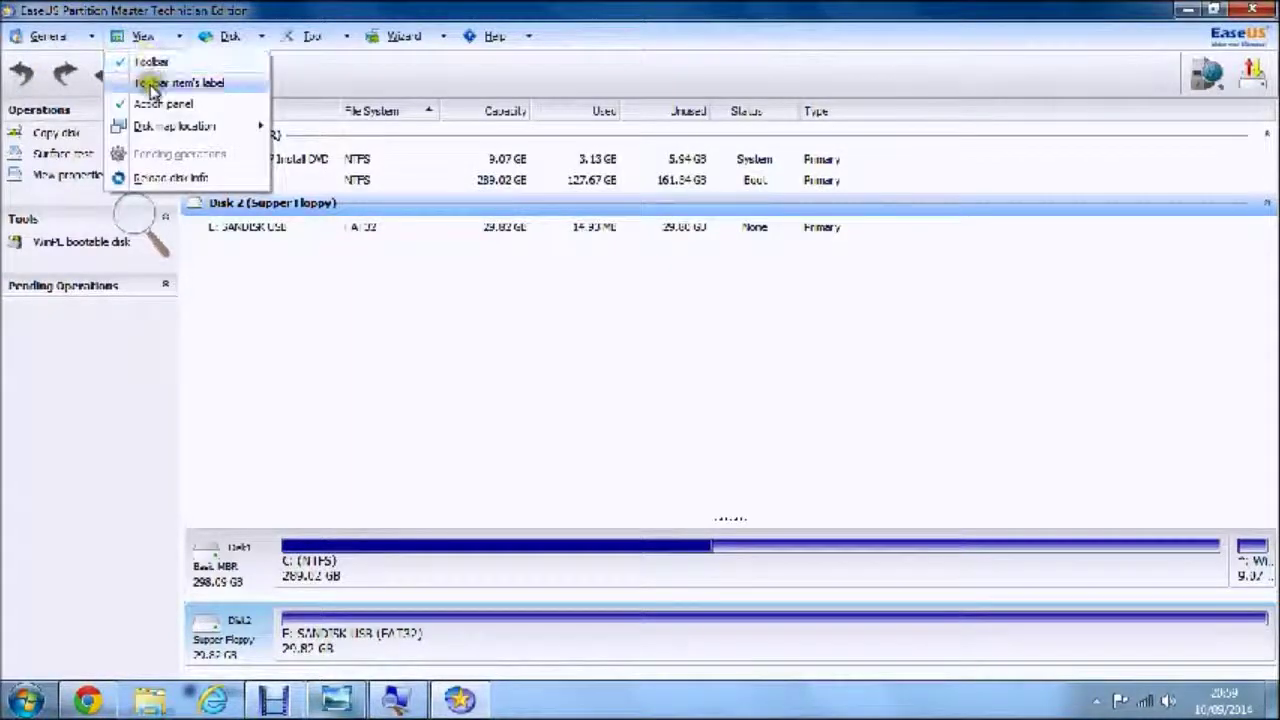
pyautogui.click(150, 84)
pyautogui.click(141, 36)
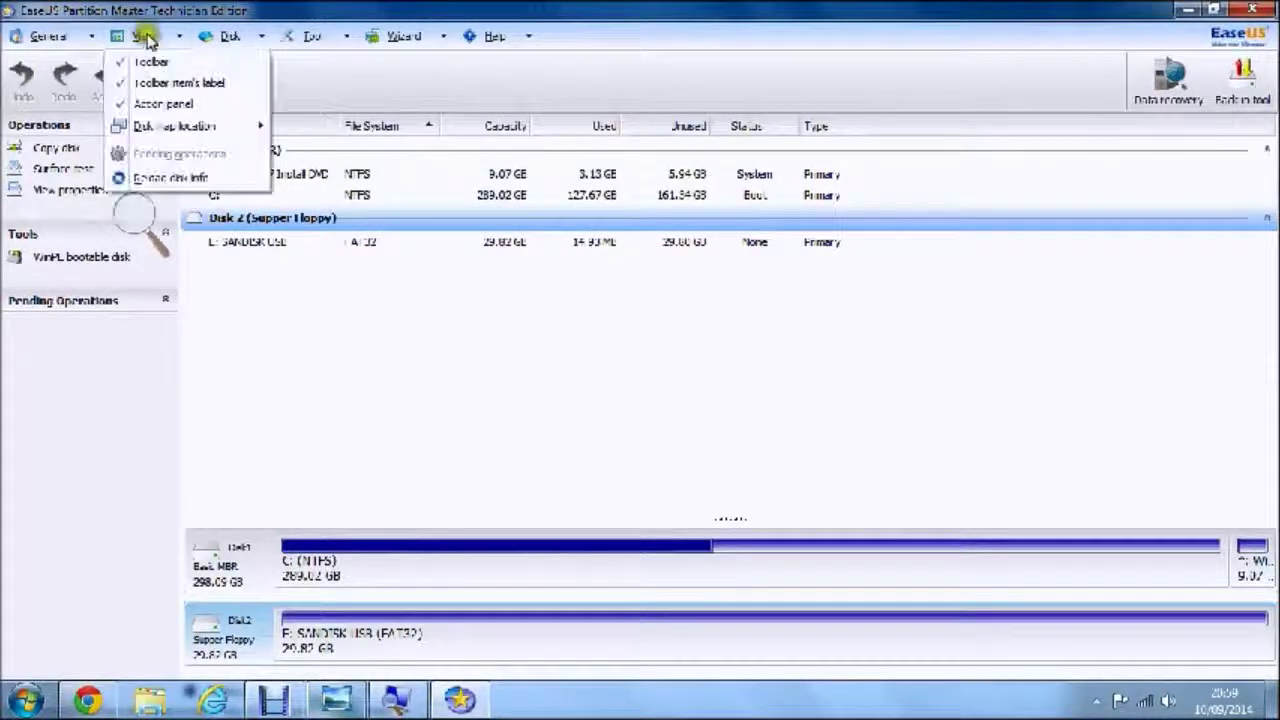
pyautogui.click(236, 270)
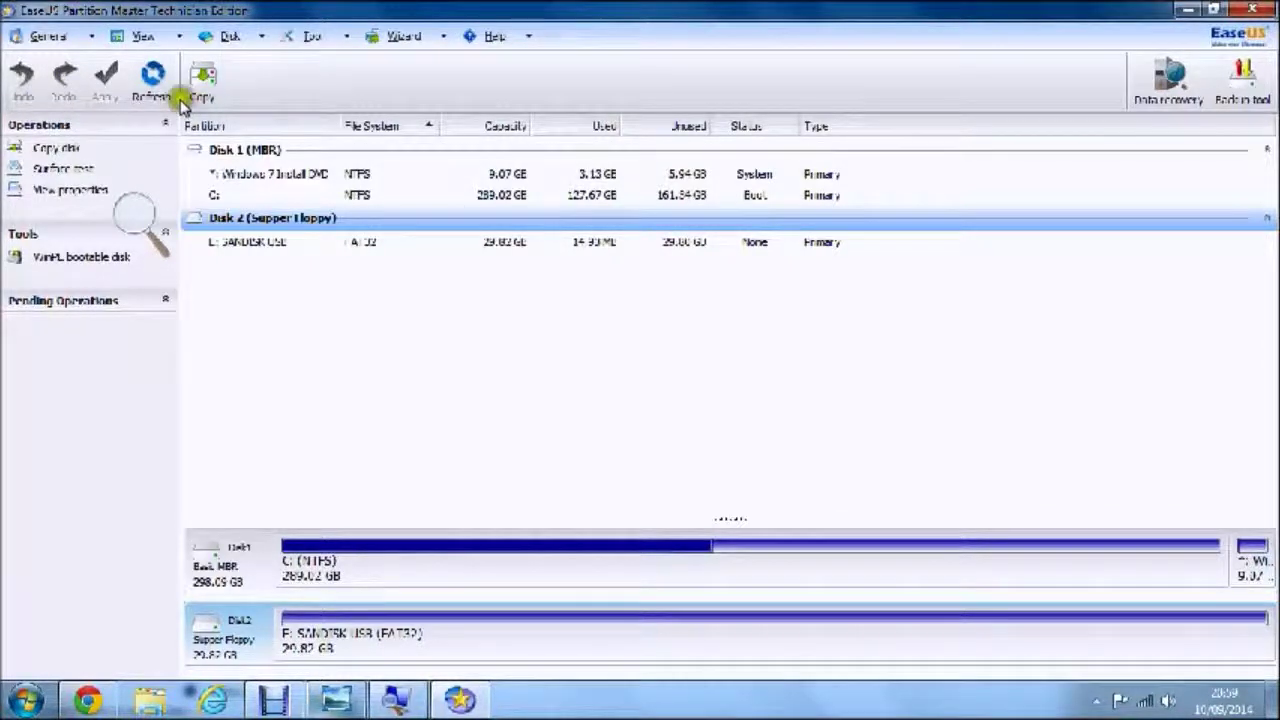
# - Move the disk map location to Top and return it to Bottom
pyautogui.click(152, 36)
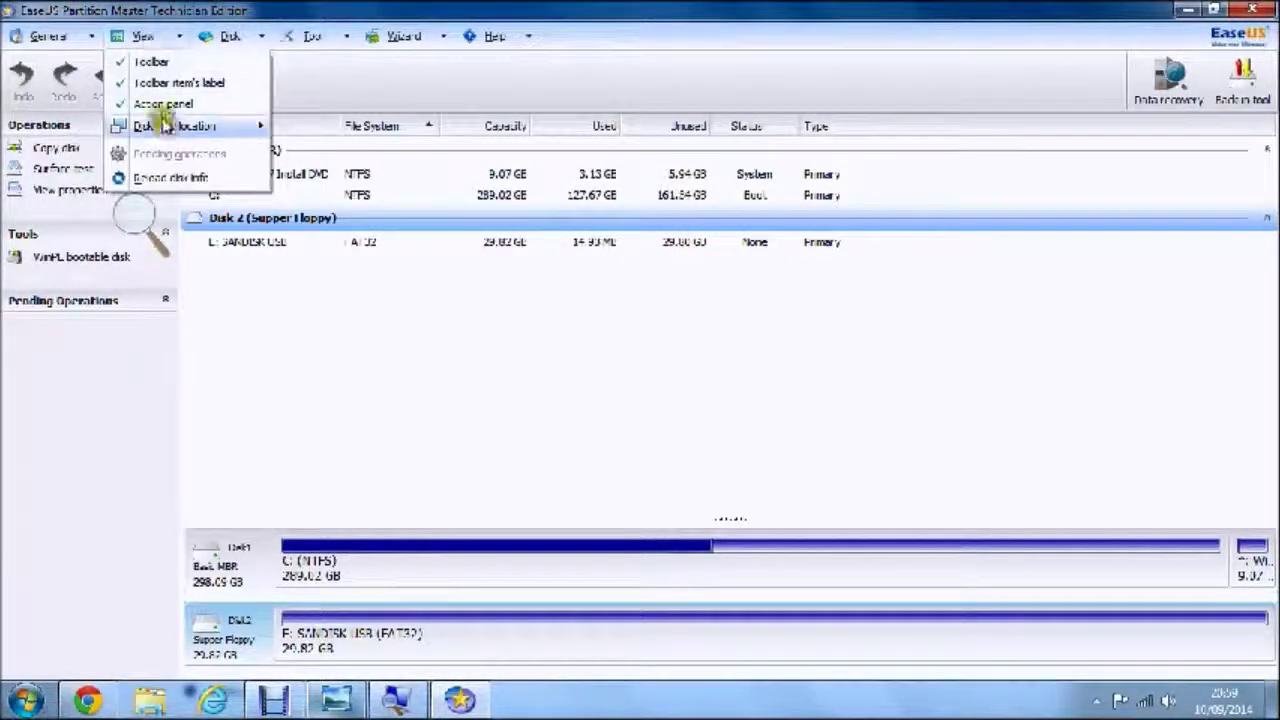
pyautogui.moveTo(170, 127)
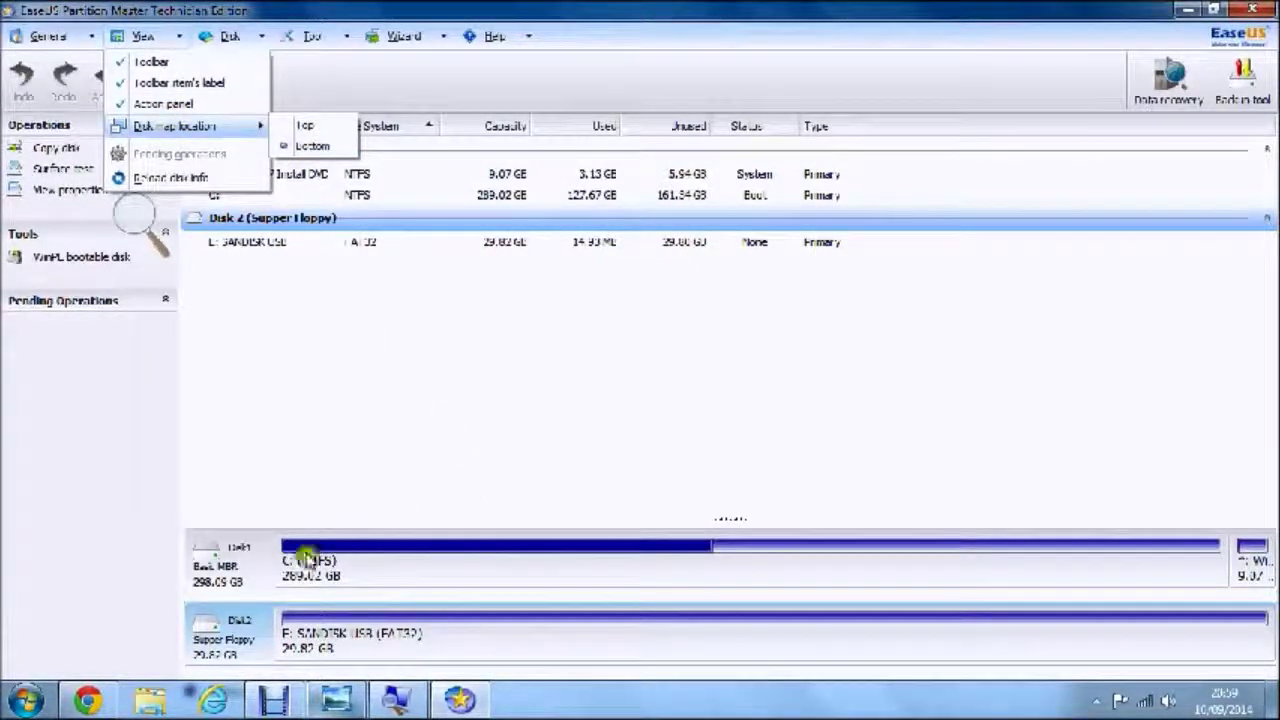
pyautogui.click(300, 126)
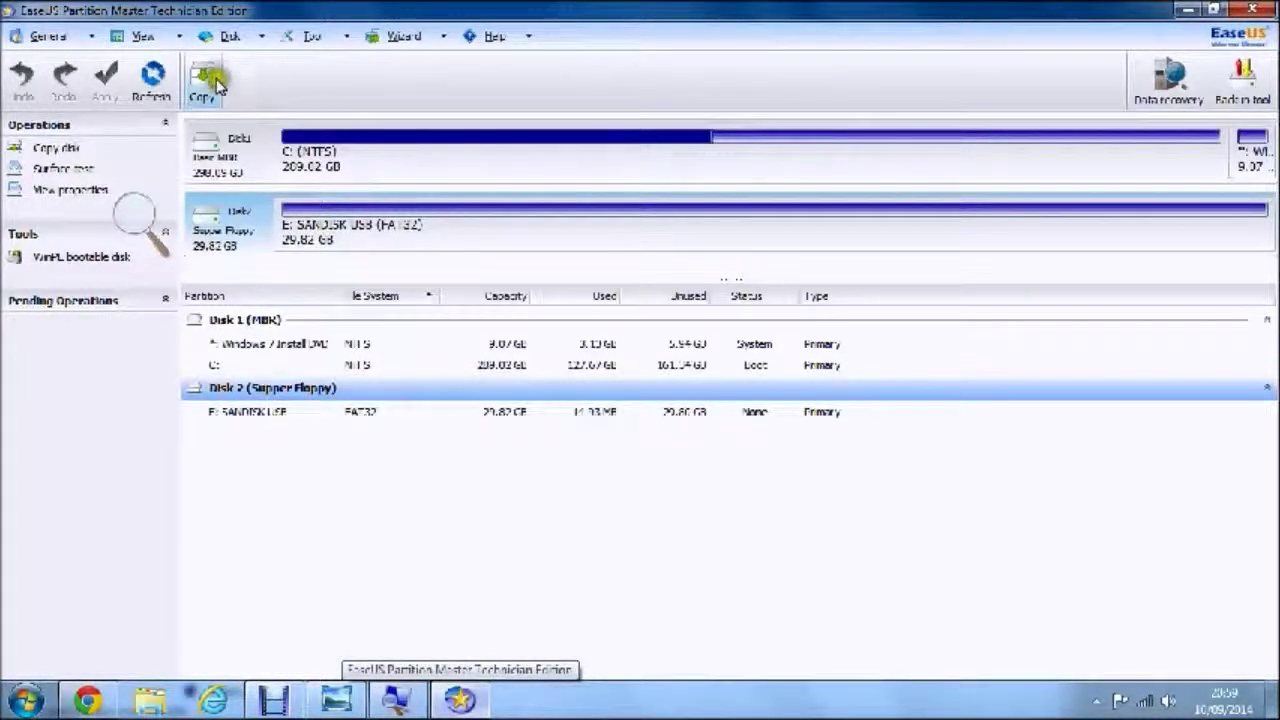
pyautogui.click(138, 37)
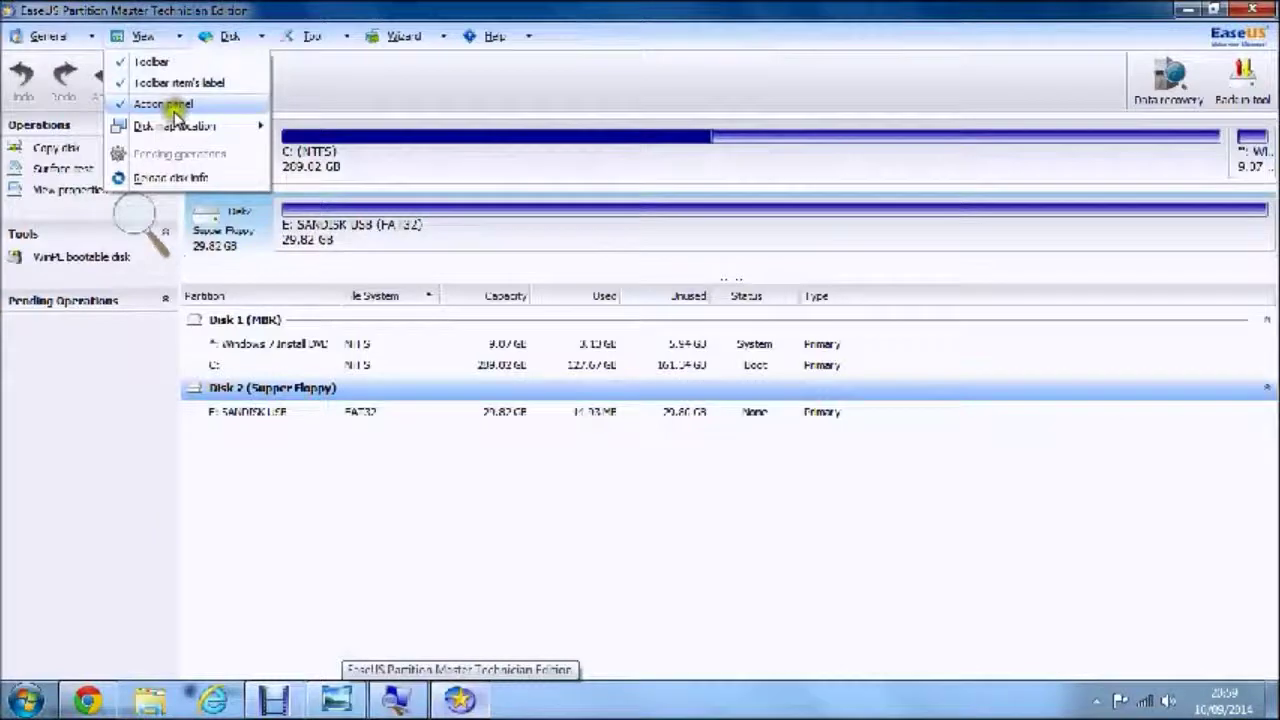
pyautogui.moveTo(250, 135)
pyautogui.click(290, 150)
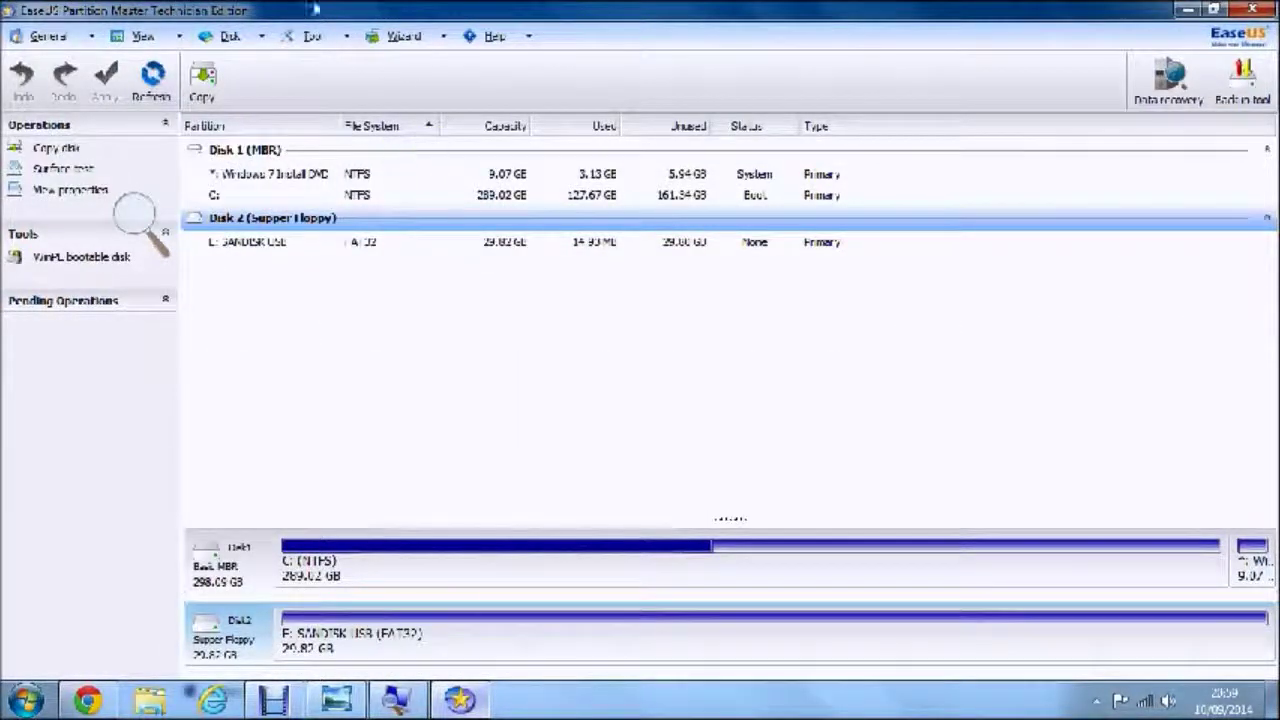
# - Examine the operations offered for Disk 2 and for the C: partition
pyautogui.click(263, 37)
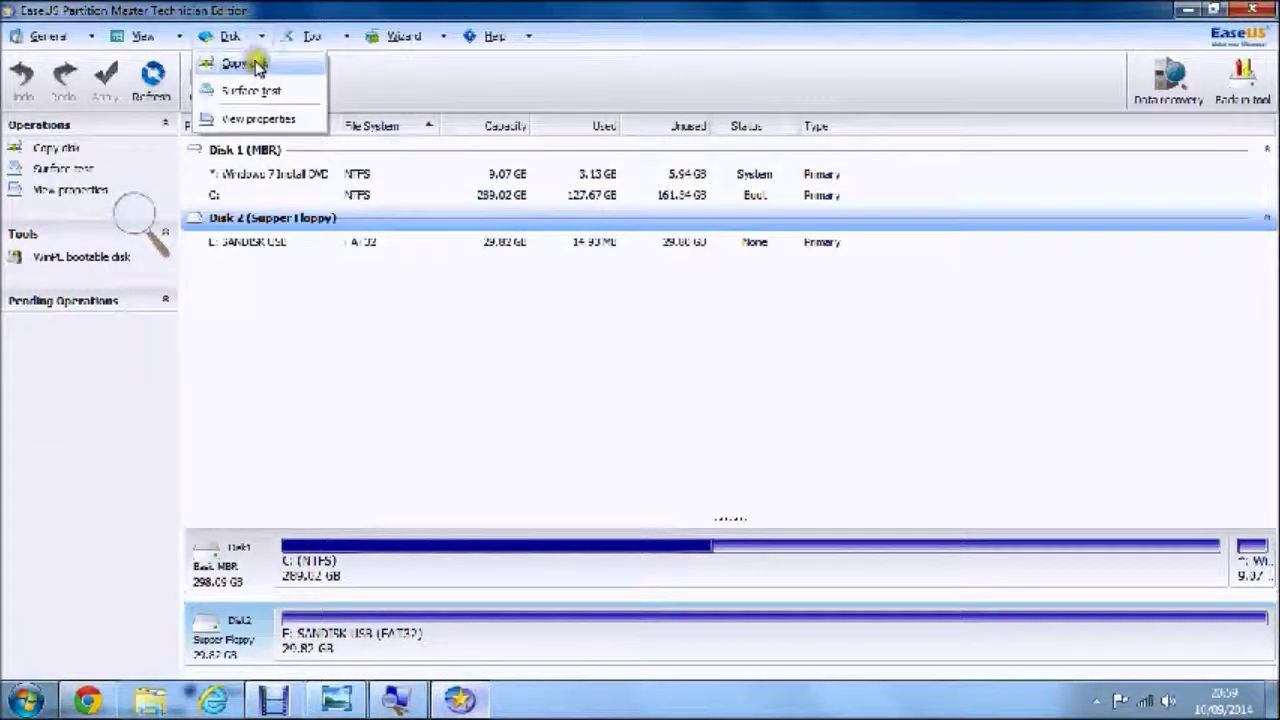
pyautogui.click(304, 193)
pyautogui.click(304, 193)
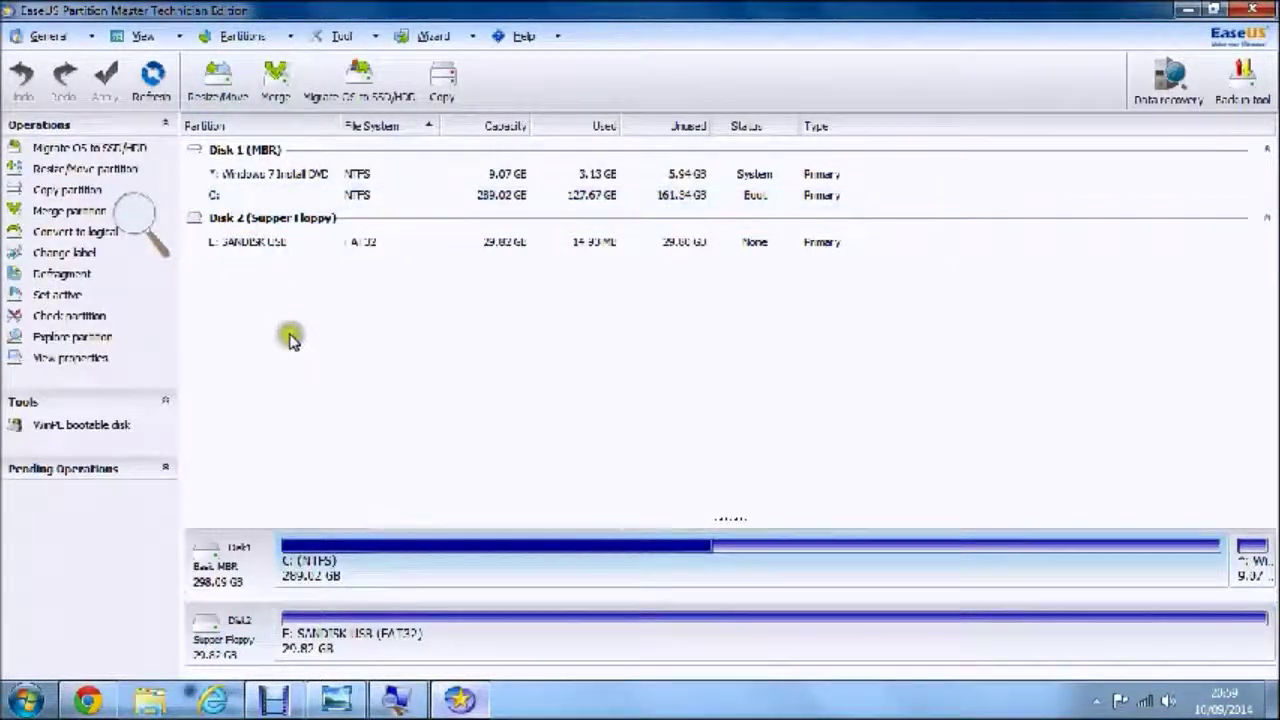
pyautogui.click(175, 36)
pyautogui.click(277, 38)
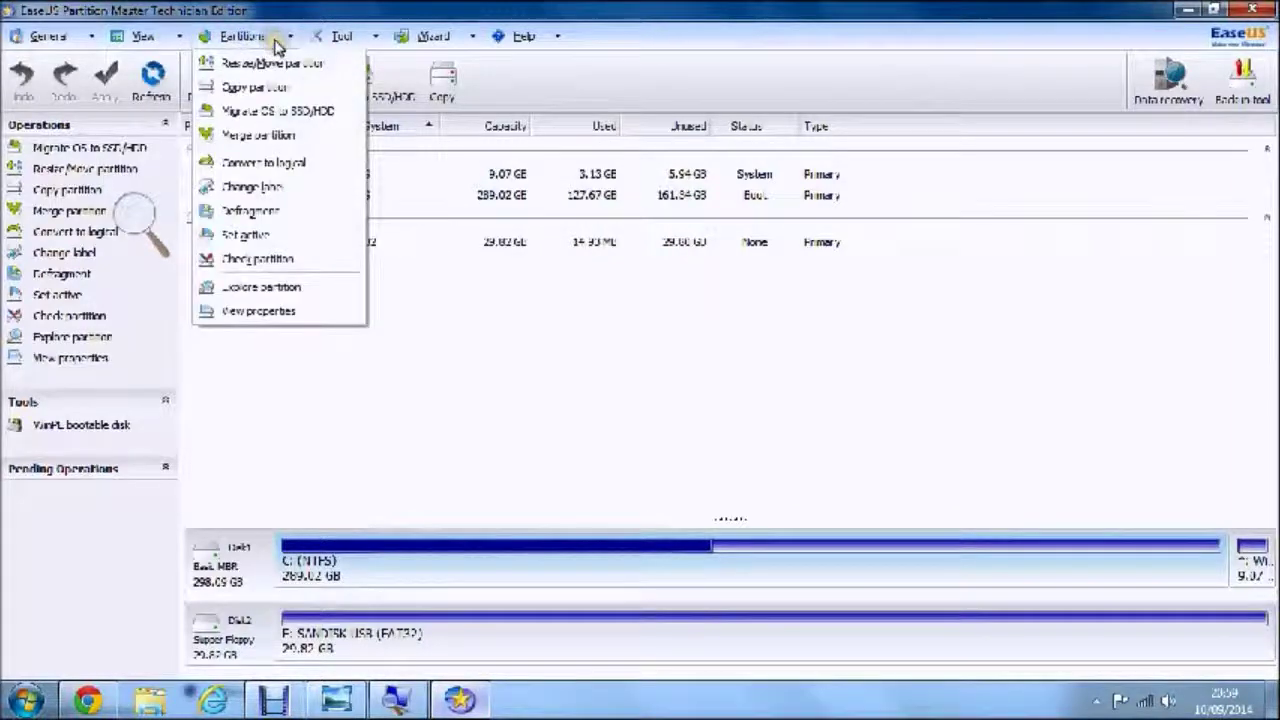
pyautogui.click(503, 354)
# - Select the Windows 7 Install DVD partition, switch to the C: partition, and examine its available partition operations
pyautogui.click(266, 194)
pyautogui.click(243, 172)
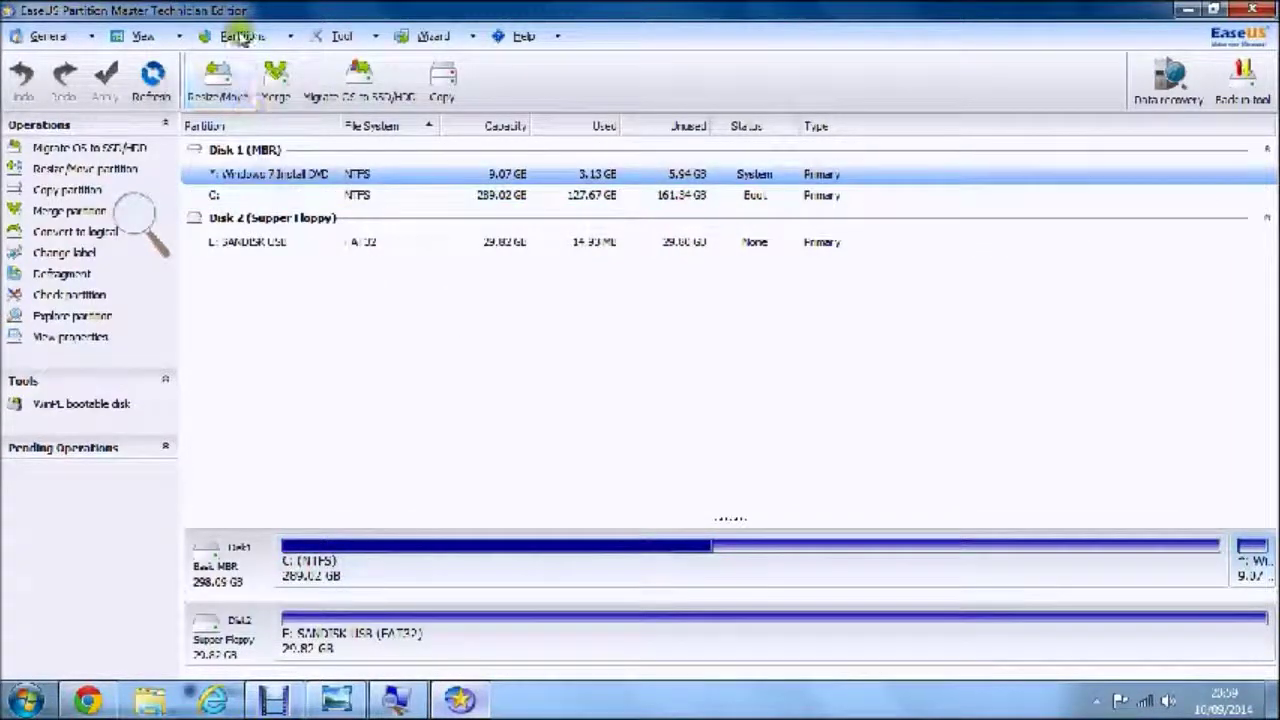
pyautogui.click(258, 194)
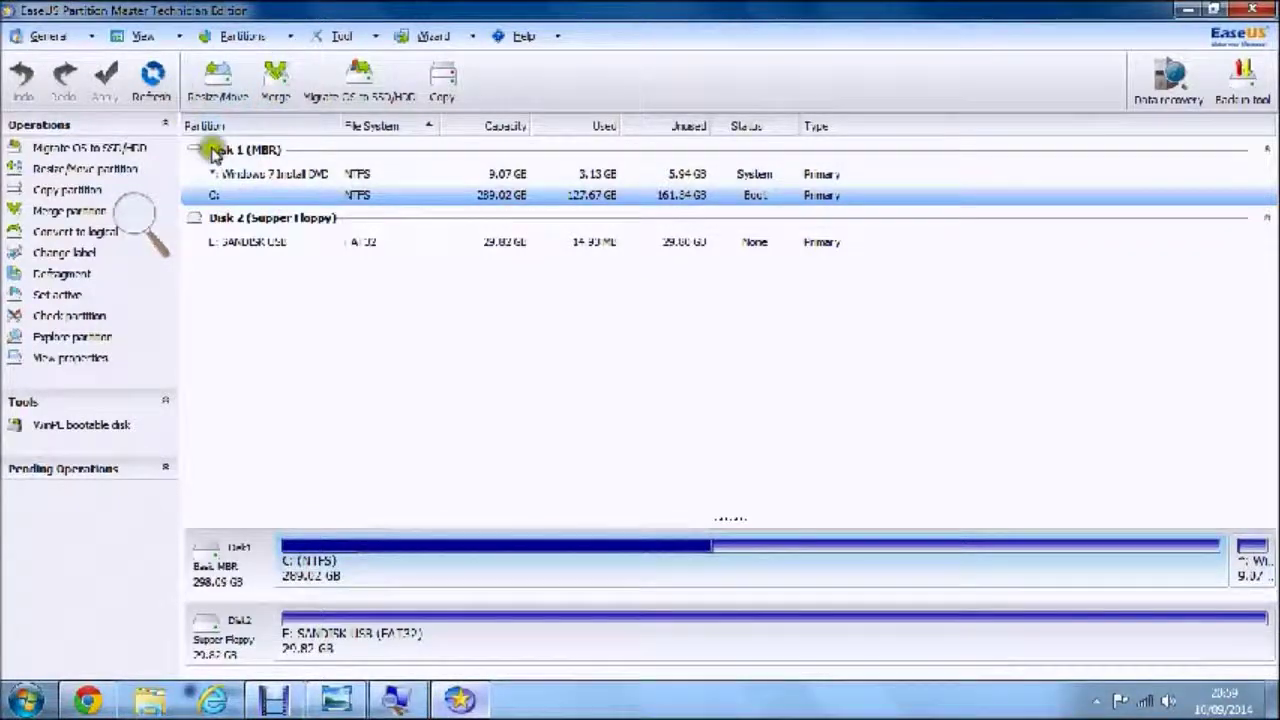
pyautogui.click(244, 37)
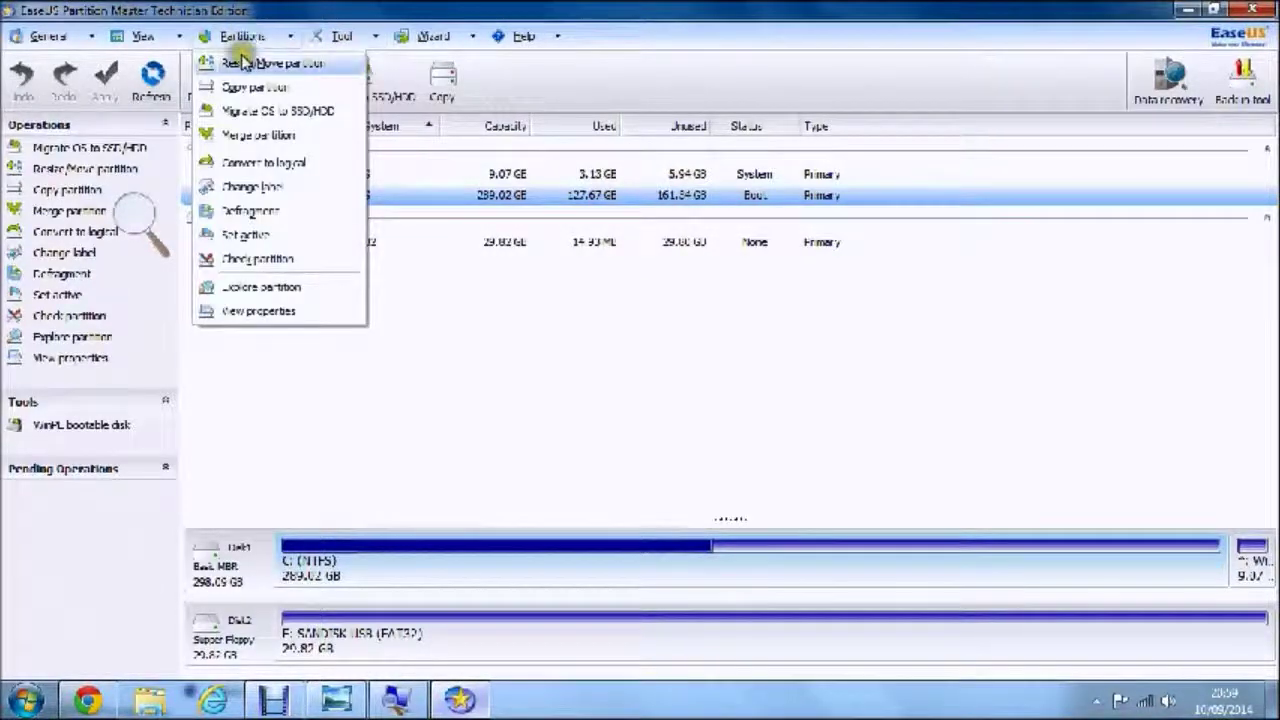
pyautogui.click(521, 300)
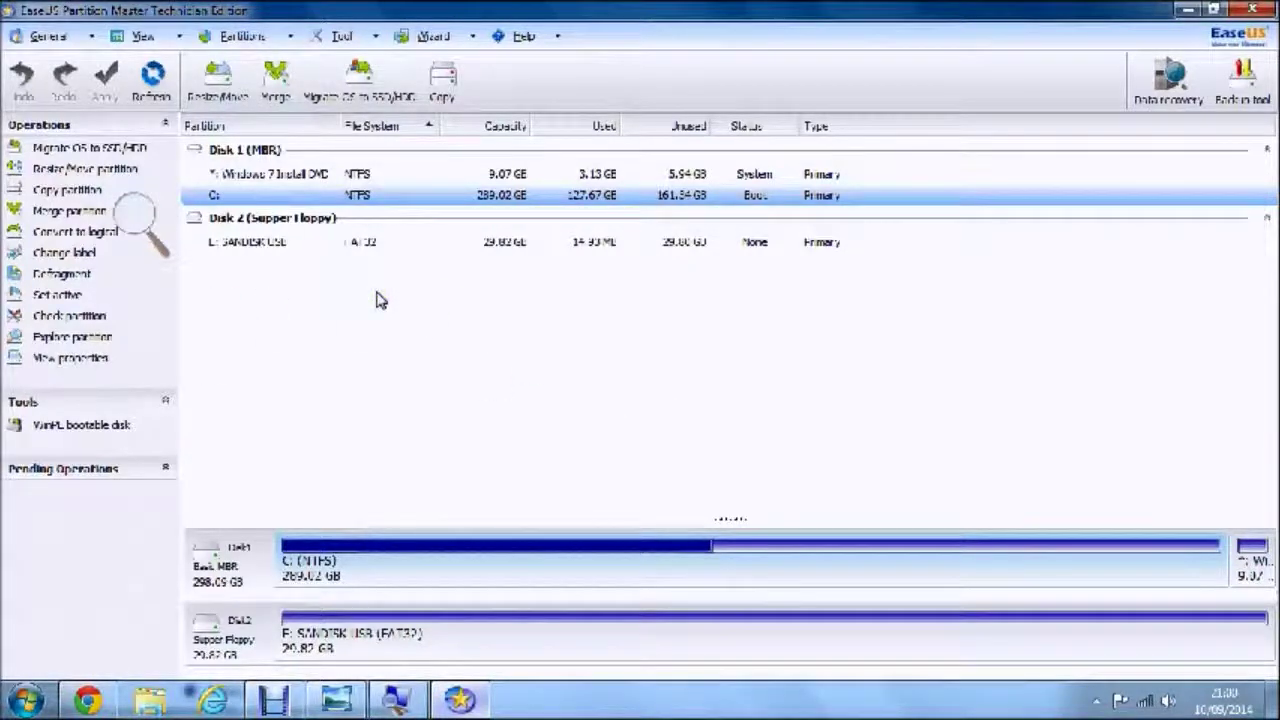
pyautogui.click(614, 296)
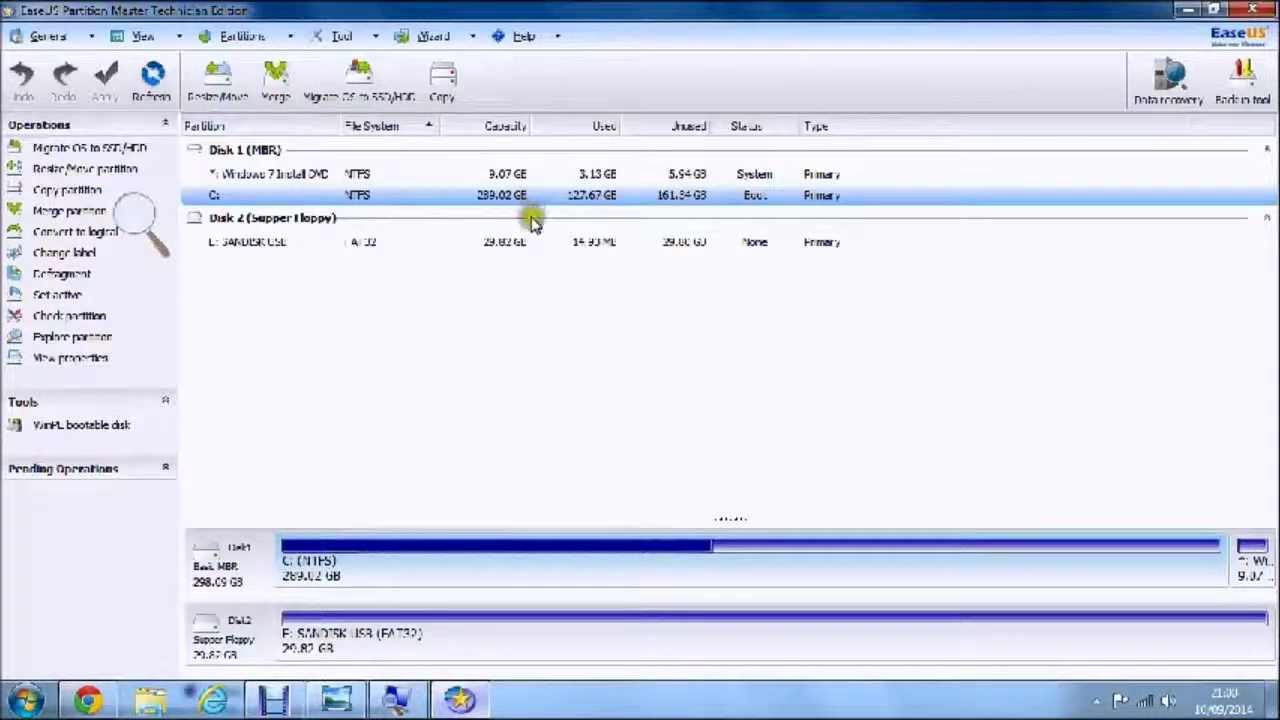
pyautogui.click(531, 292)
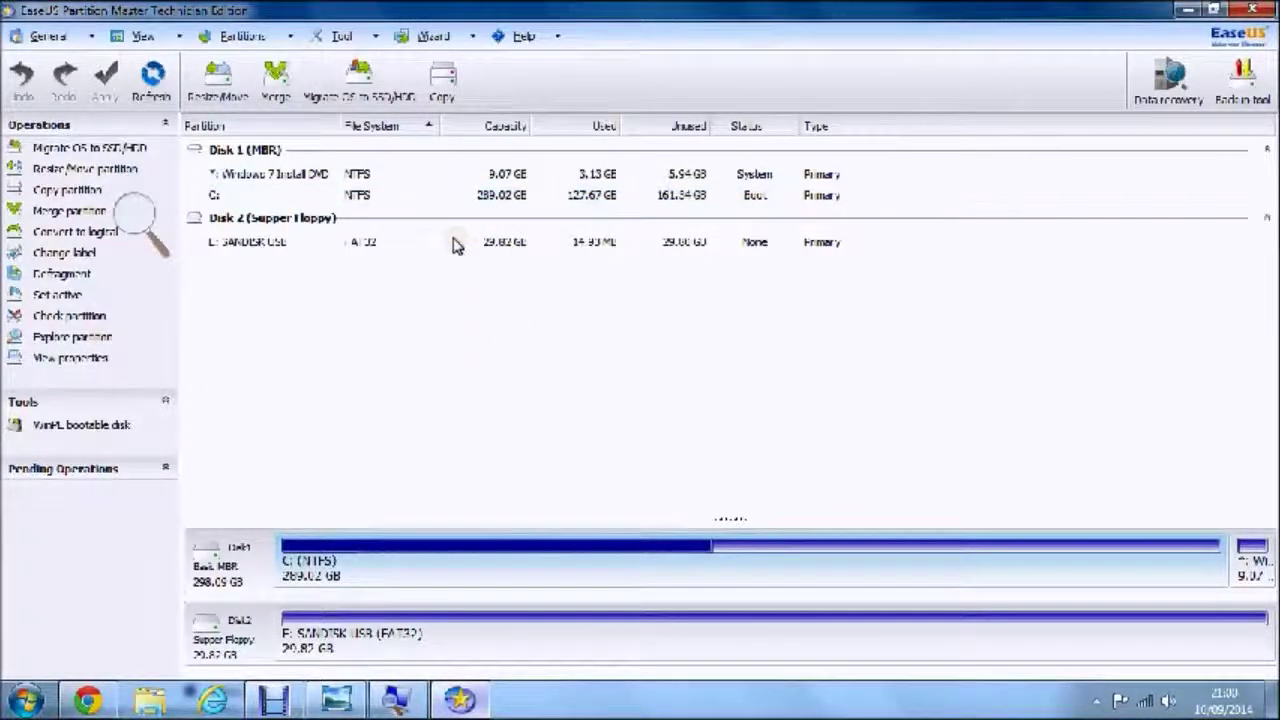
# - Review the partition operations and the bootable disk, backup and data recovery tools, and select the E: SANDISK USB partition
pyautogui.click(243, 37)
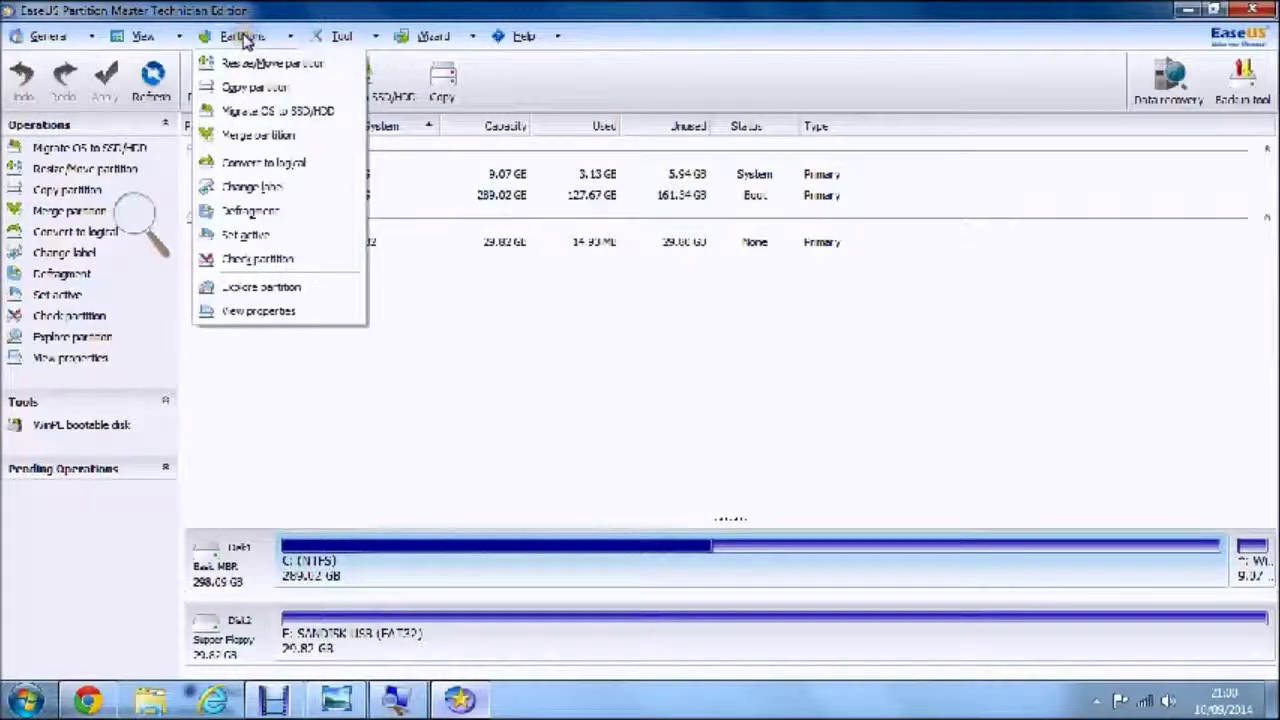
pyautogui.moveTo(335, 36)
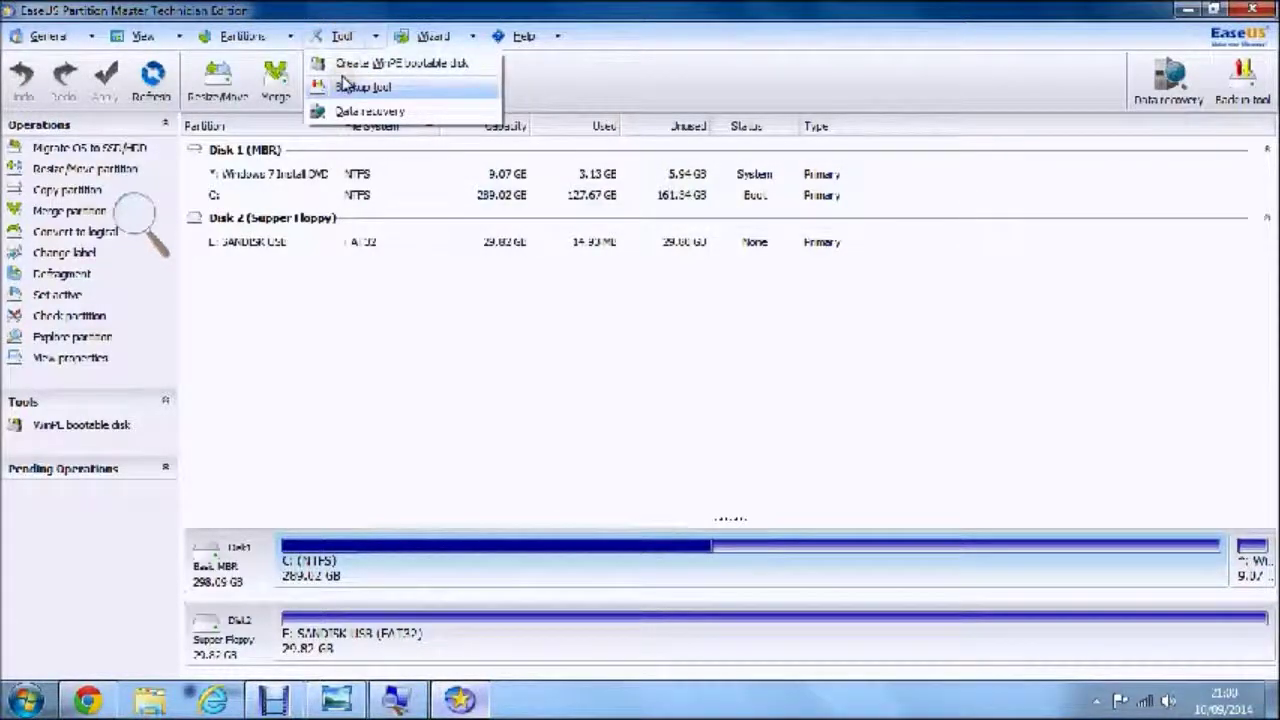
pyautogui.click(286, 242)
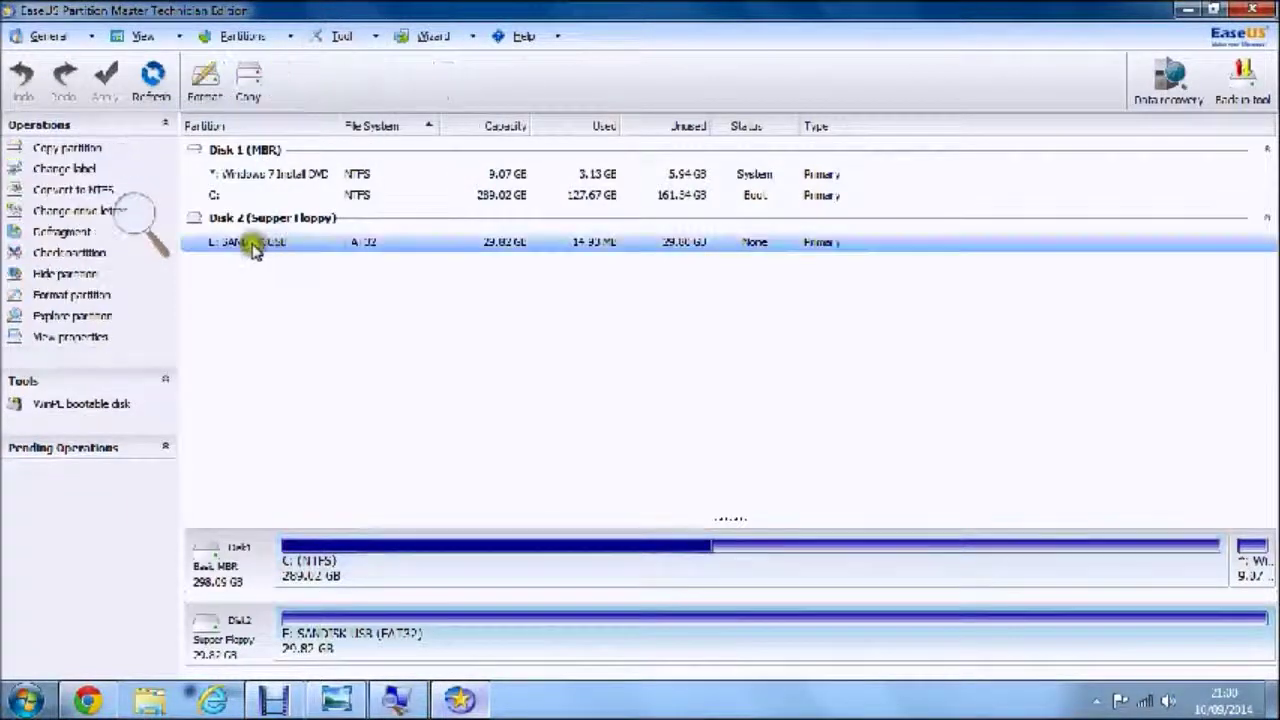
pyautogui.click(340, 36)
pyautogui.click(347, 262)
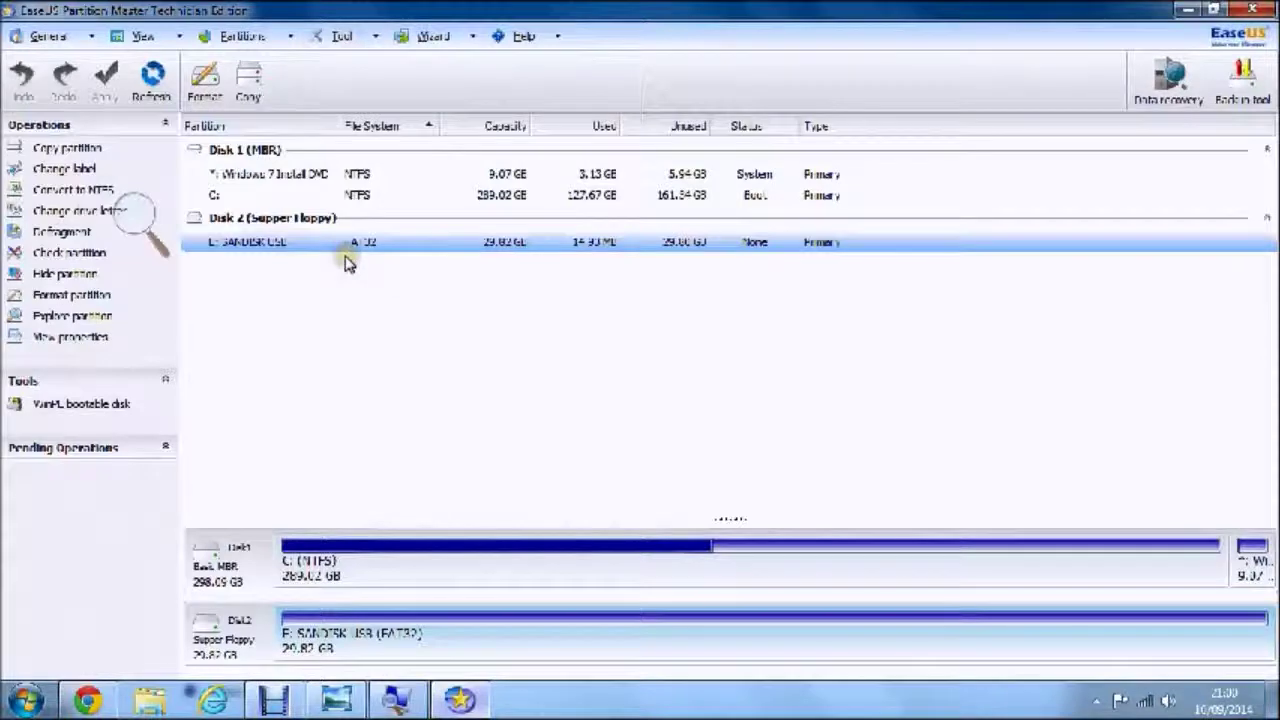
# - Examine the available disk and partition wizards and the help and update options
pyautogui.click(449, 36)
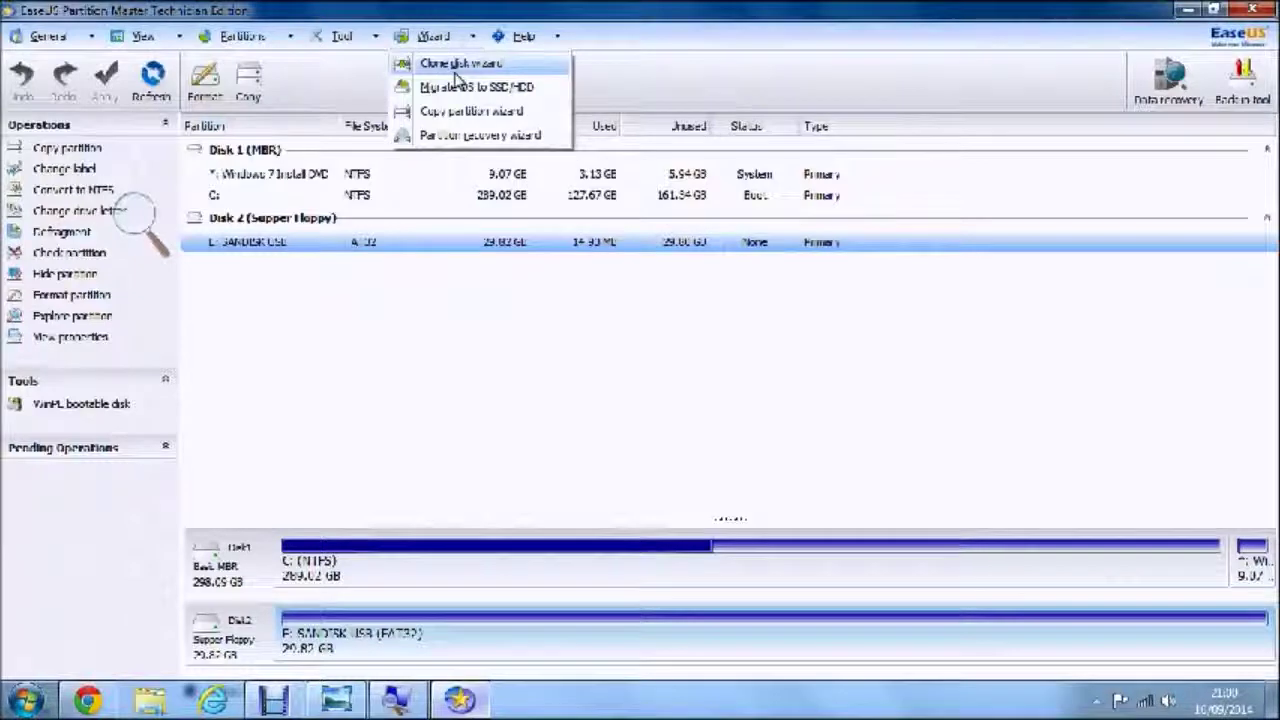
pyautogui.click(557, 36)
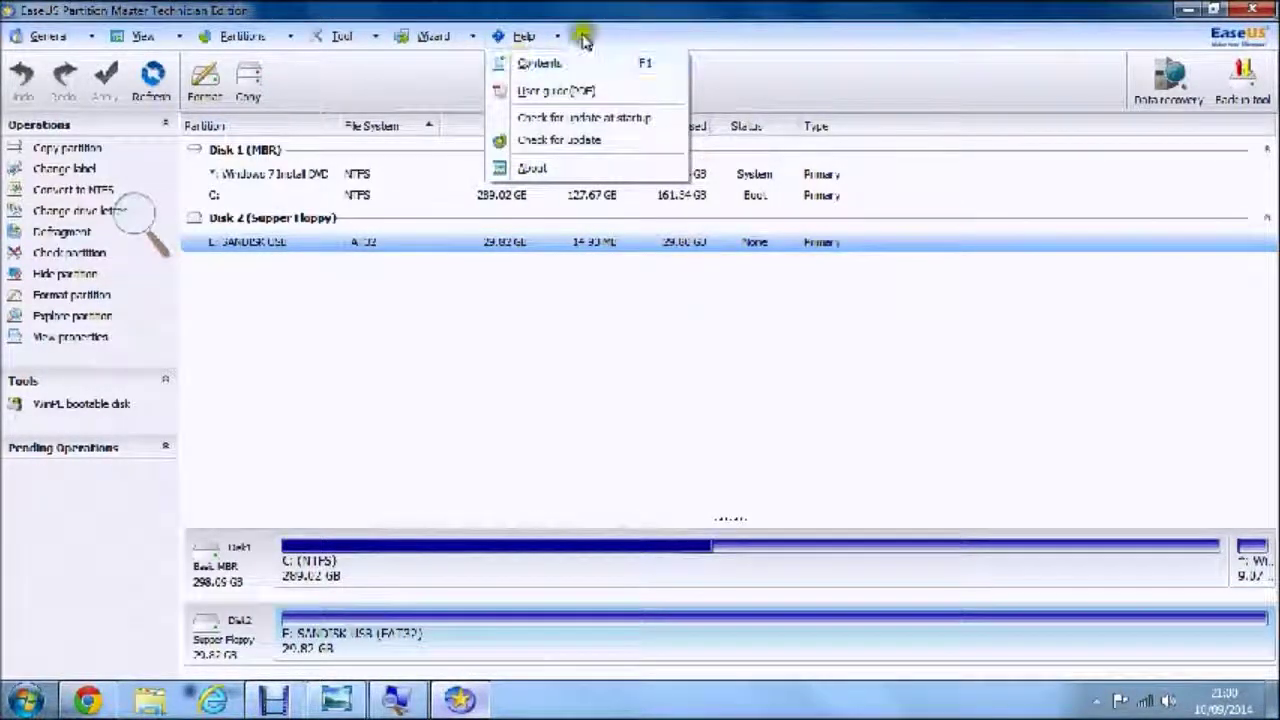
pyautogui.click(564, 136)
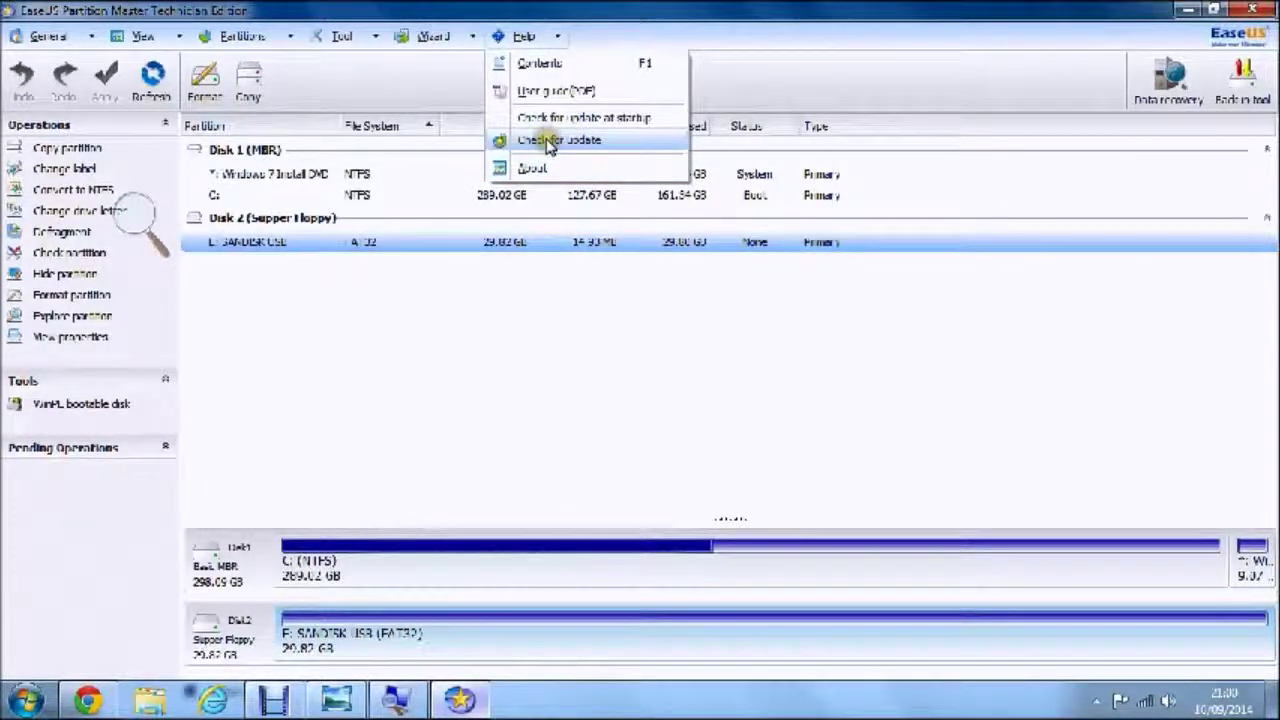
pyautogui.click(443, 383)
# - View the label settings of the E: SANDISK USB partition, keeping its existing label
pyautogui.click(22, 166)
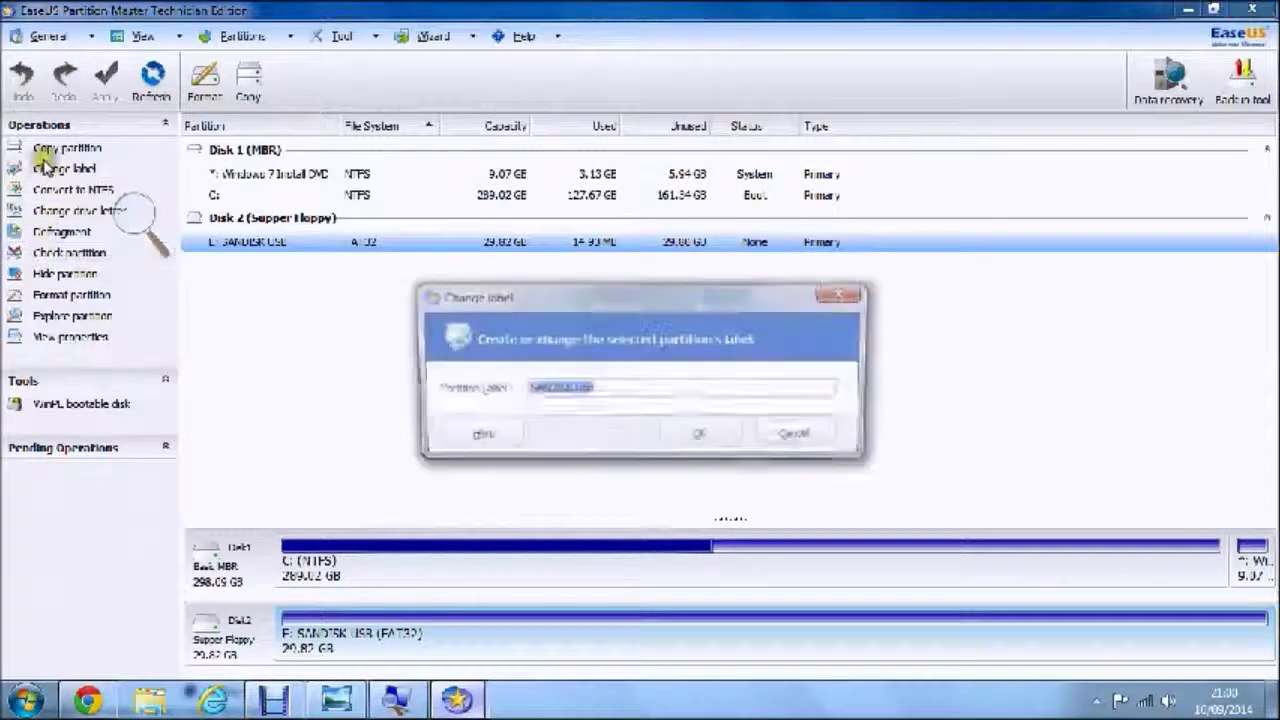
pyautogui.click(779, 432)
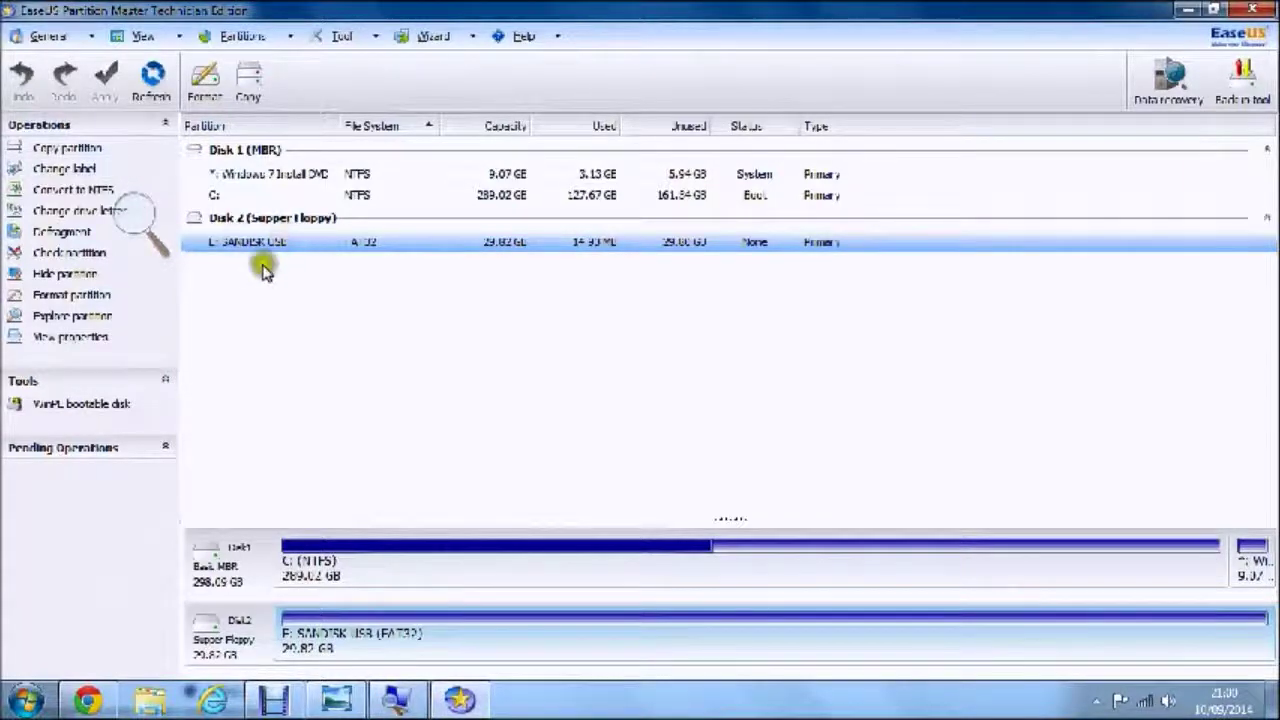
pyautogui.click(64, 168)
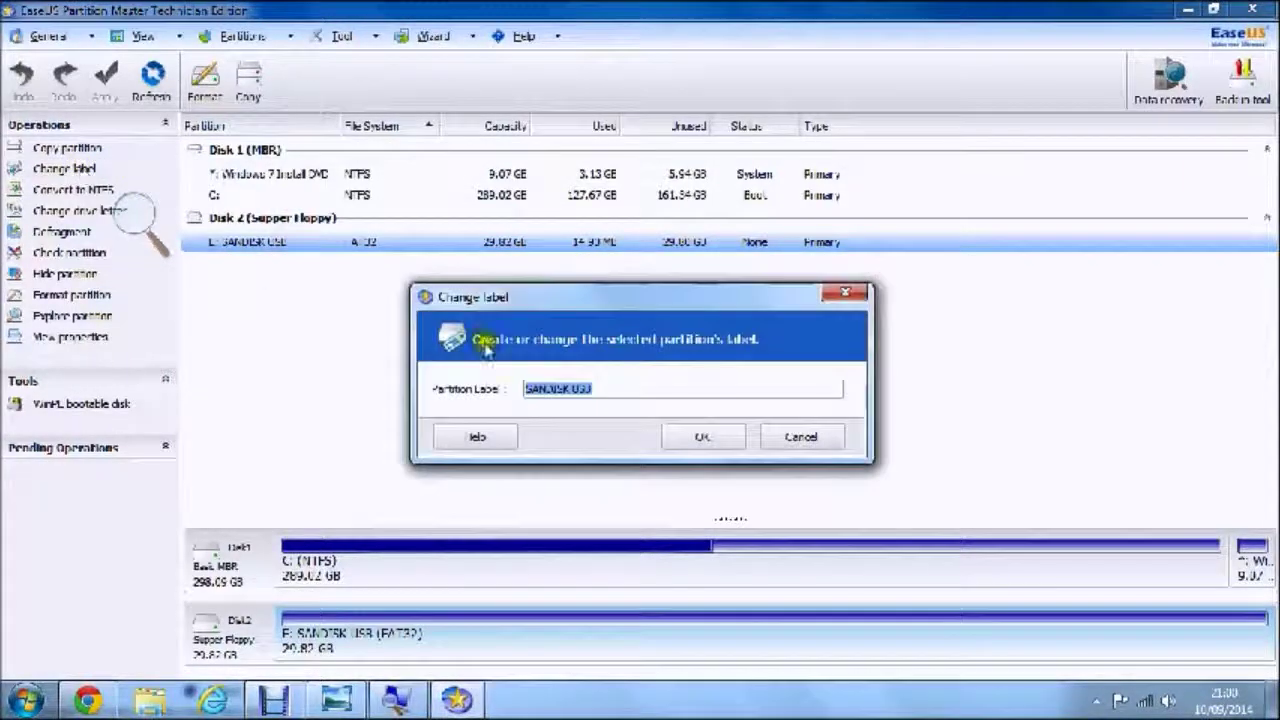
pyautogui.click(647, 397)
pyautogui.click(701, 437)
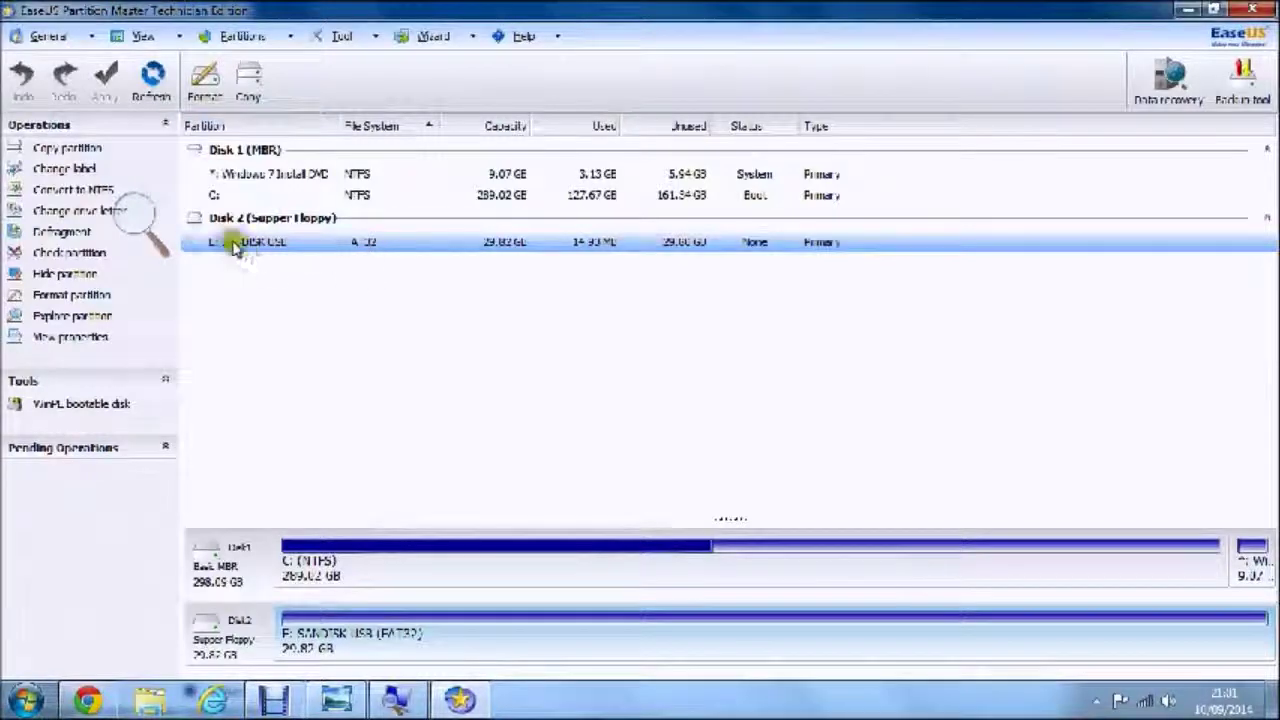
# - Magnify the screen to 200% and check the computer's drives in Windows Explorer before returning to EaseUS Partition Master
pyautogui.click(148, 222)
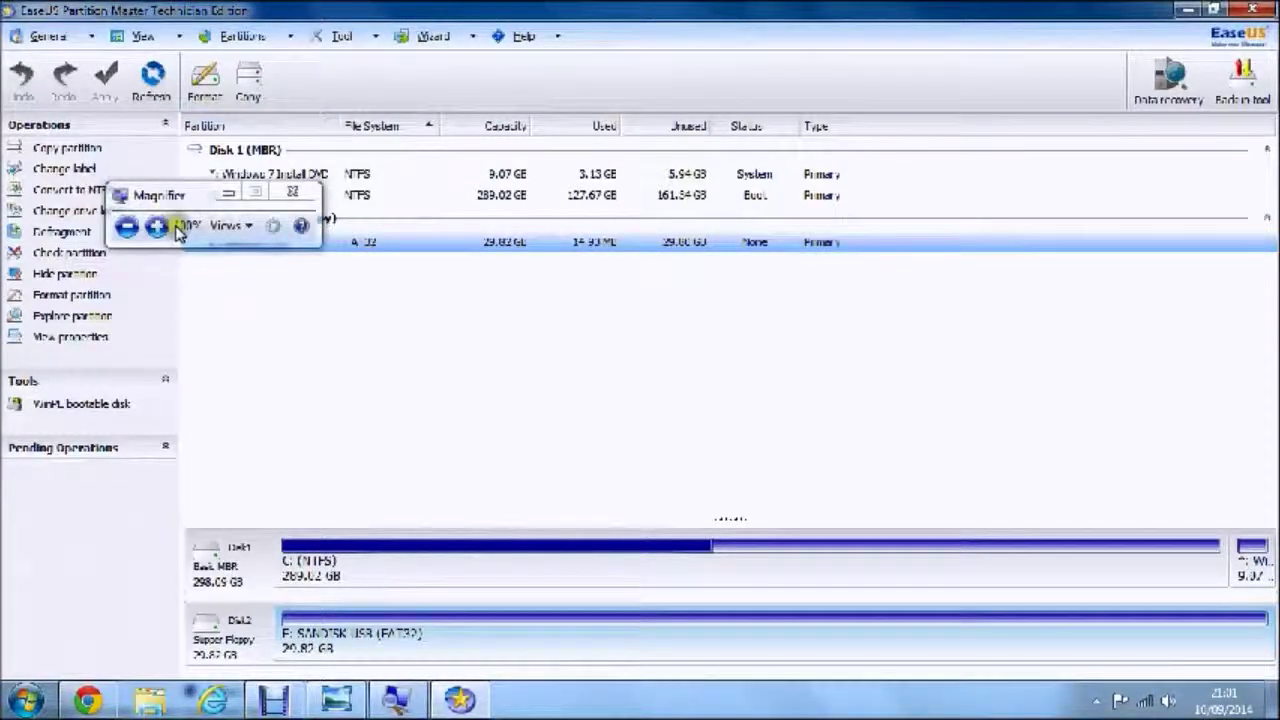
pyautogui.click(160, 225)
pyautogui.moveTo(188, 181); pyautogui.dragTo(234, 334)
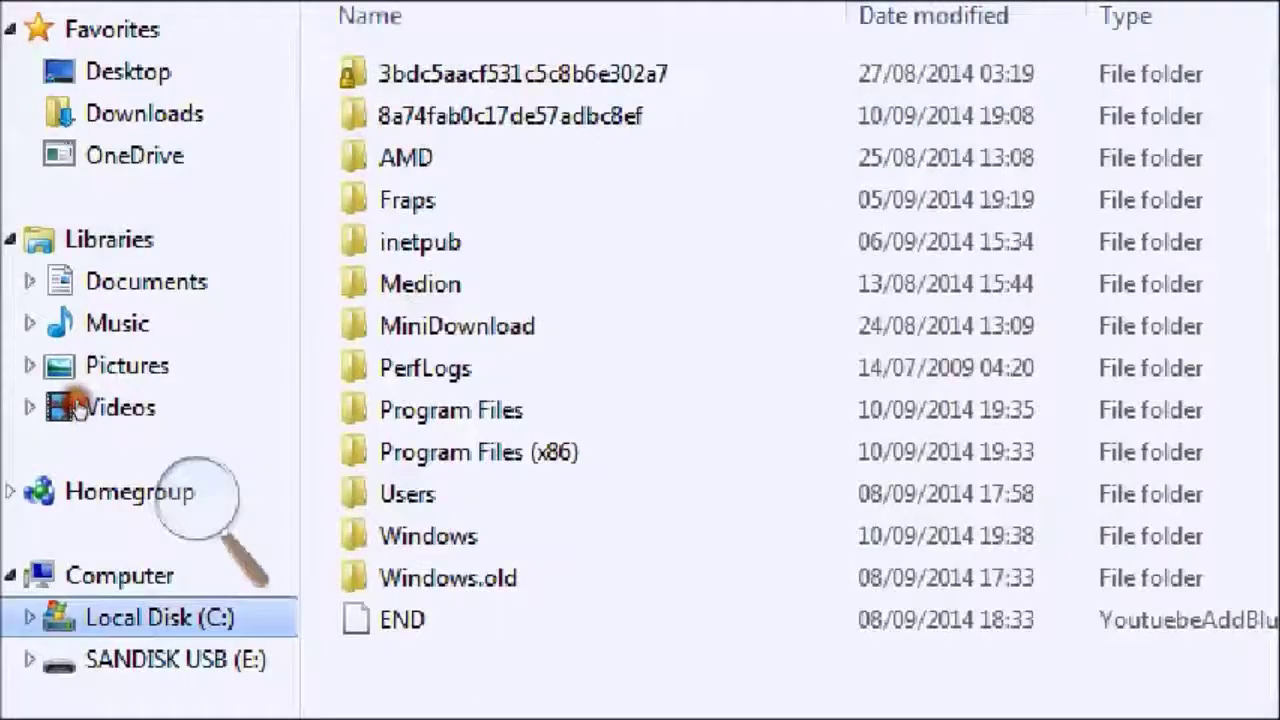
pyautogui.click(77, 396)
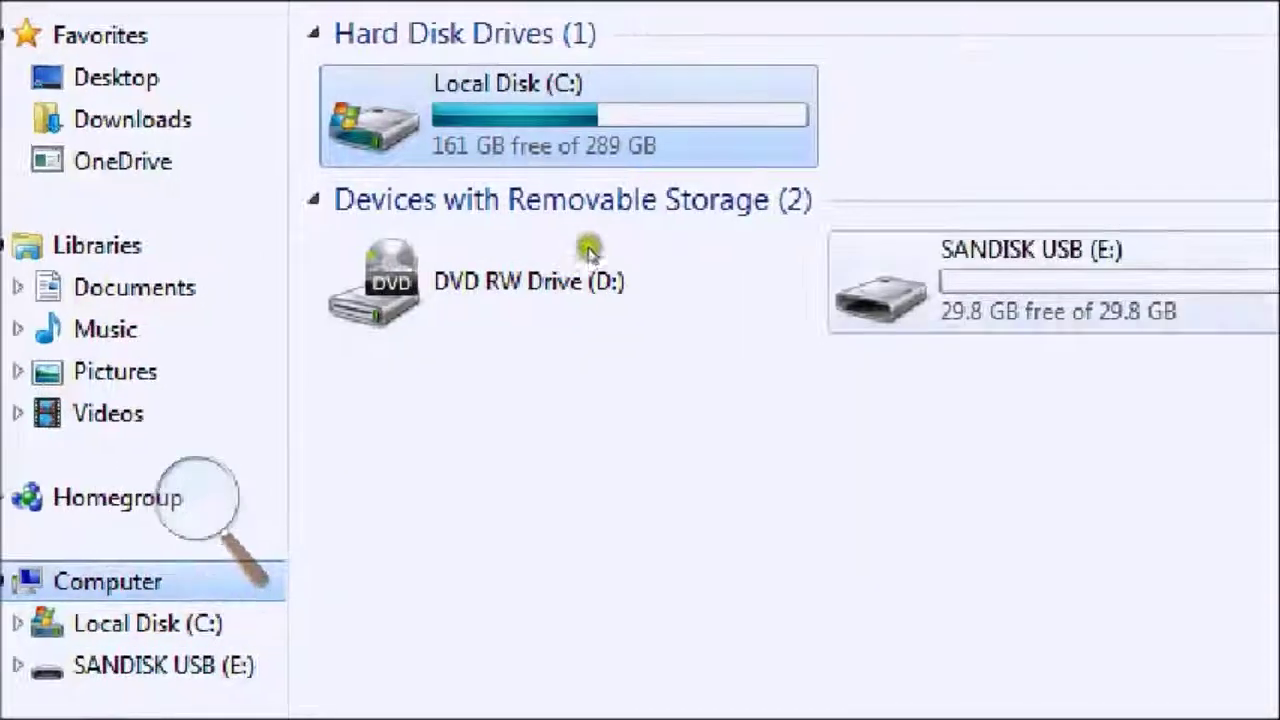
pyautogui.click(50, 705)
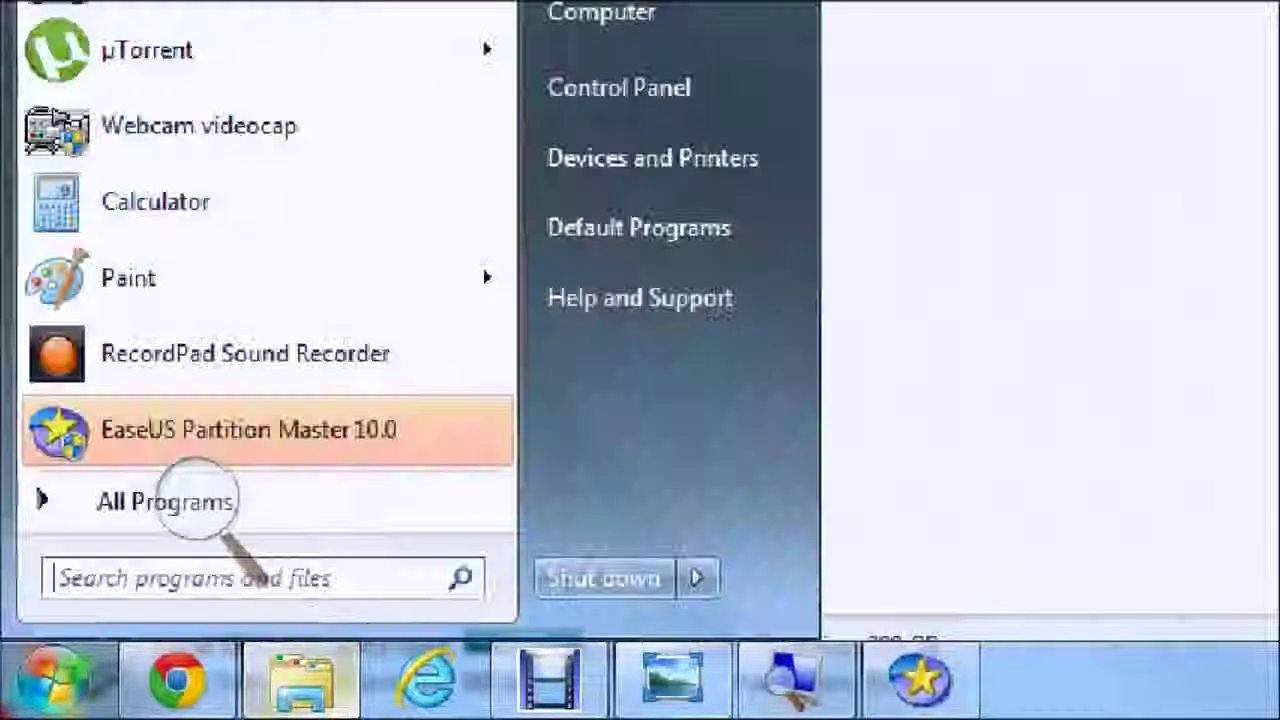
pyautogui.click(50, 705)
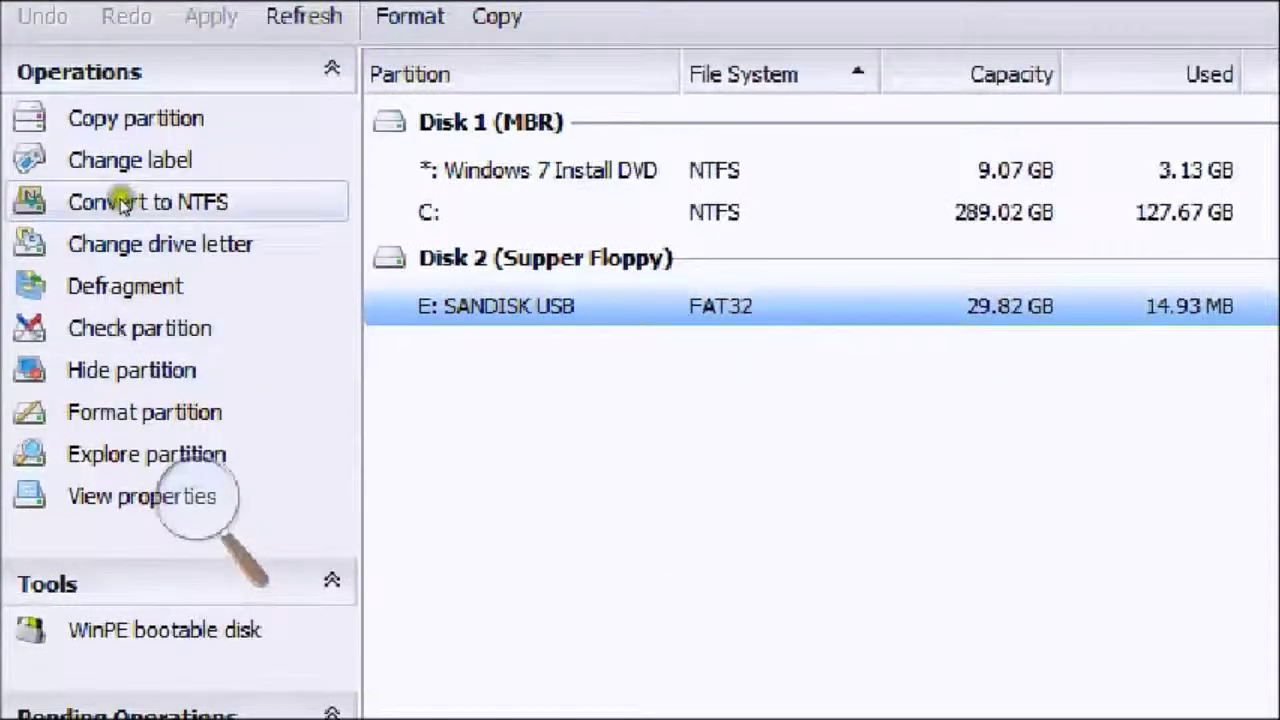
# - Set the new drive letter of the E: SANDISK USB partition to S:
pyautogui.click(32, 232)
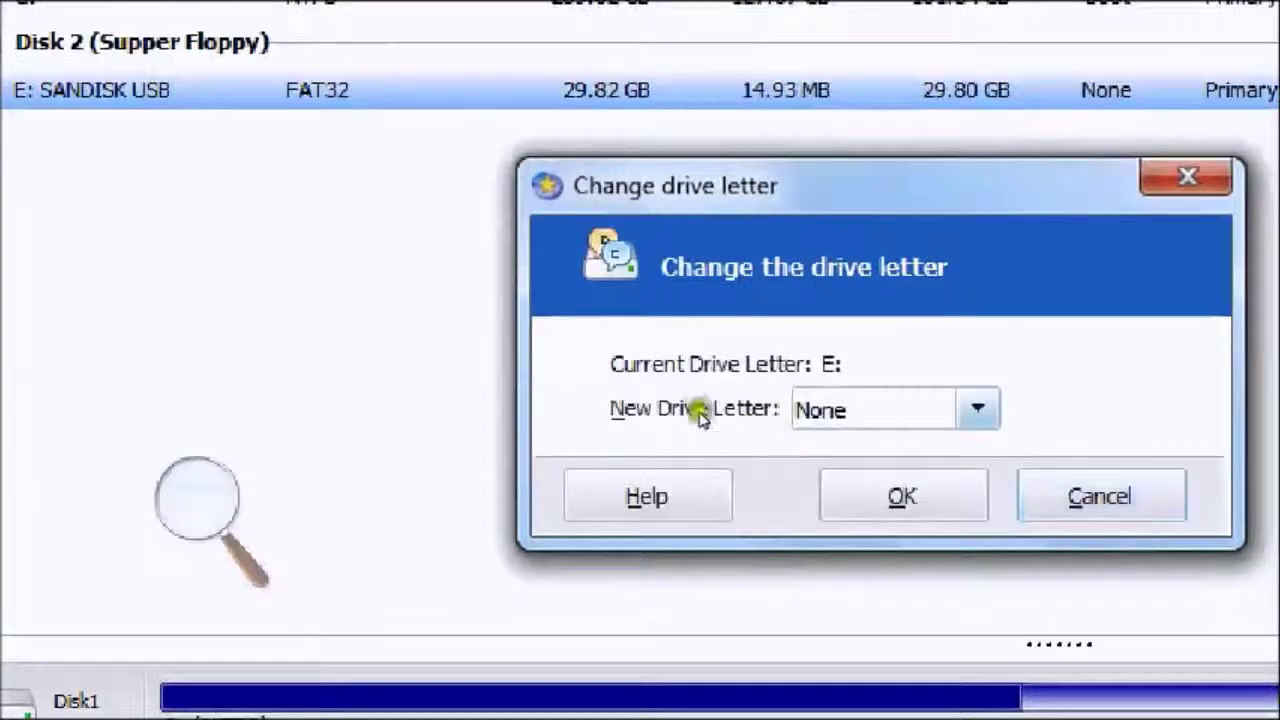
pyautogui.click(977, 409)
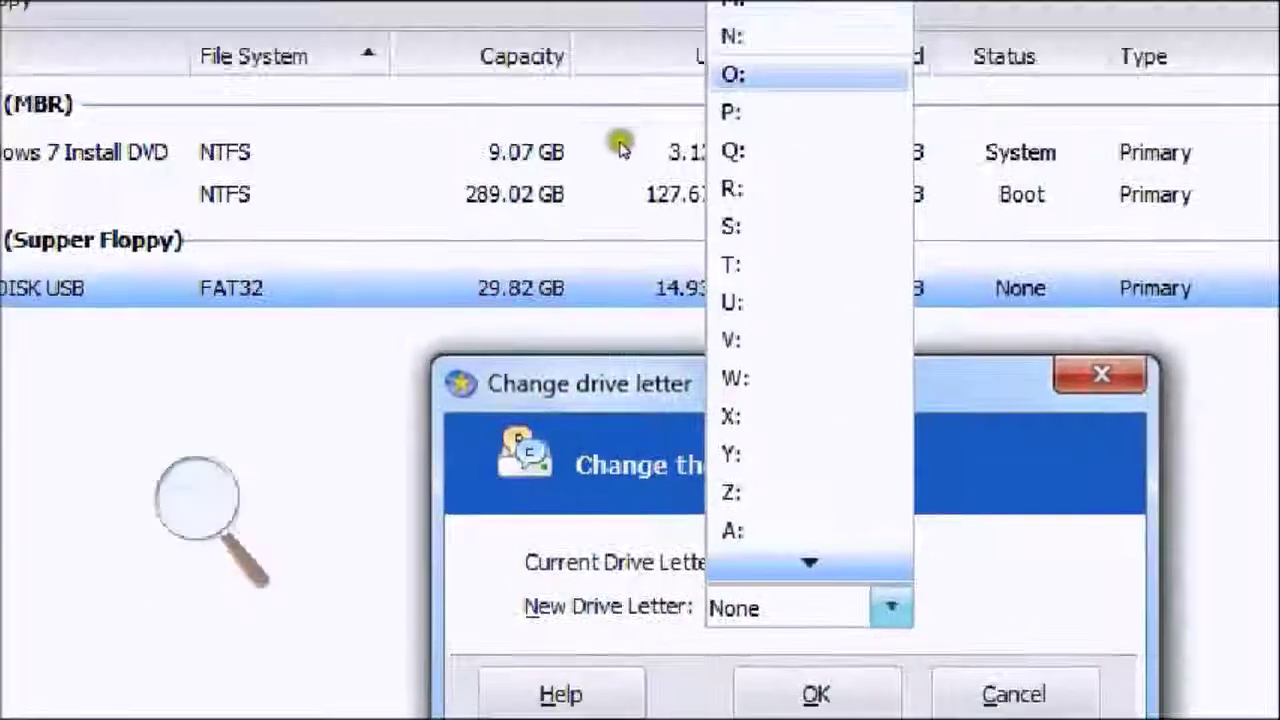
pyautogui.press('Down')
pyautogui.press('Down')
pyautogui.press('Down')
pyautogui.press('Down')
pyautogui.press('Down')
pyautogui.press('Down')
pyautogui.press('Down')
pyautogui.press('Down')
pyautogui.press('Down')
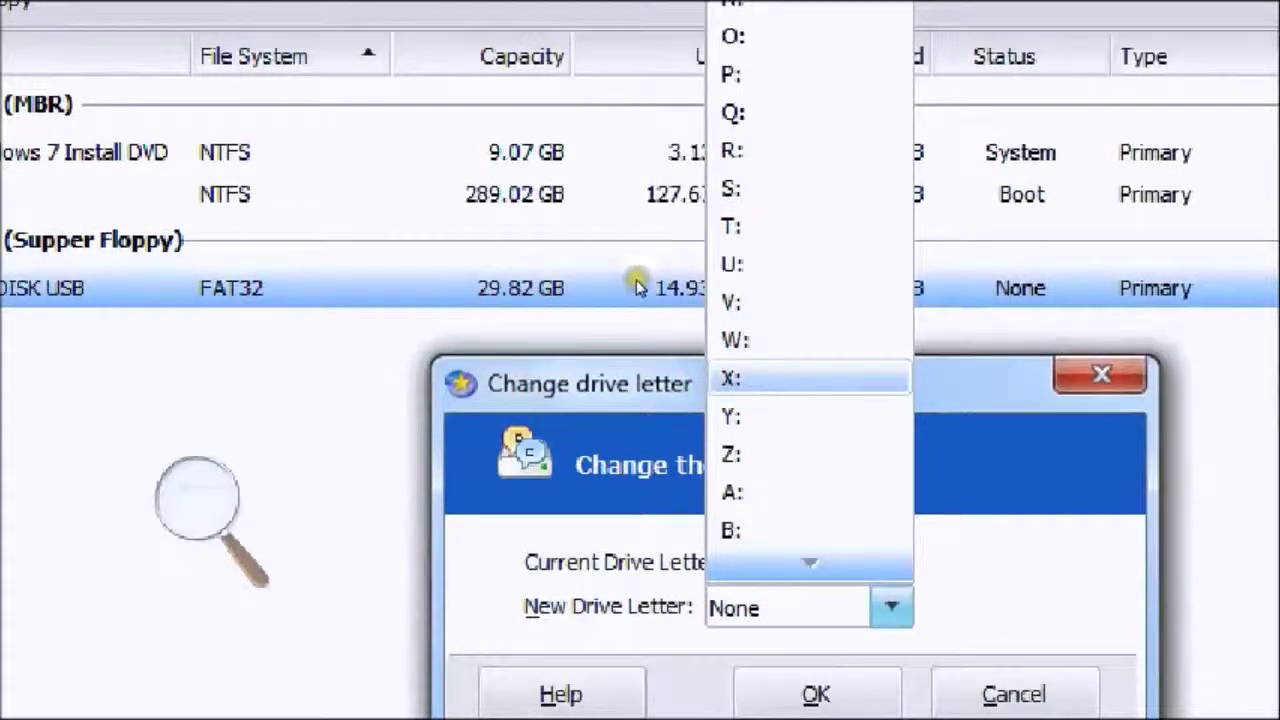
pyautogui.press('Down')
pyautogui.press('Down')
pyautogui.press('Down')
pyautogui.press('Down')
pyautogui.press('Up')
pyautogui.press('Up')
pyautogui.press('Up')
pyautogui.press('Up')
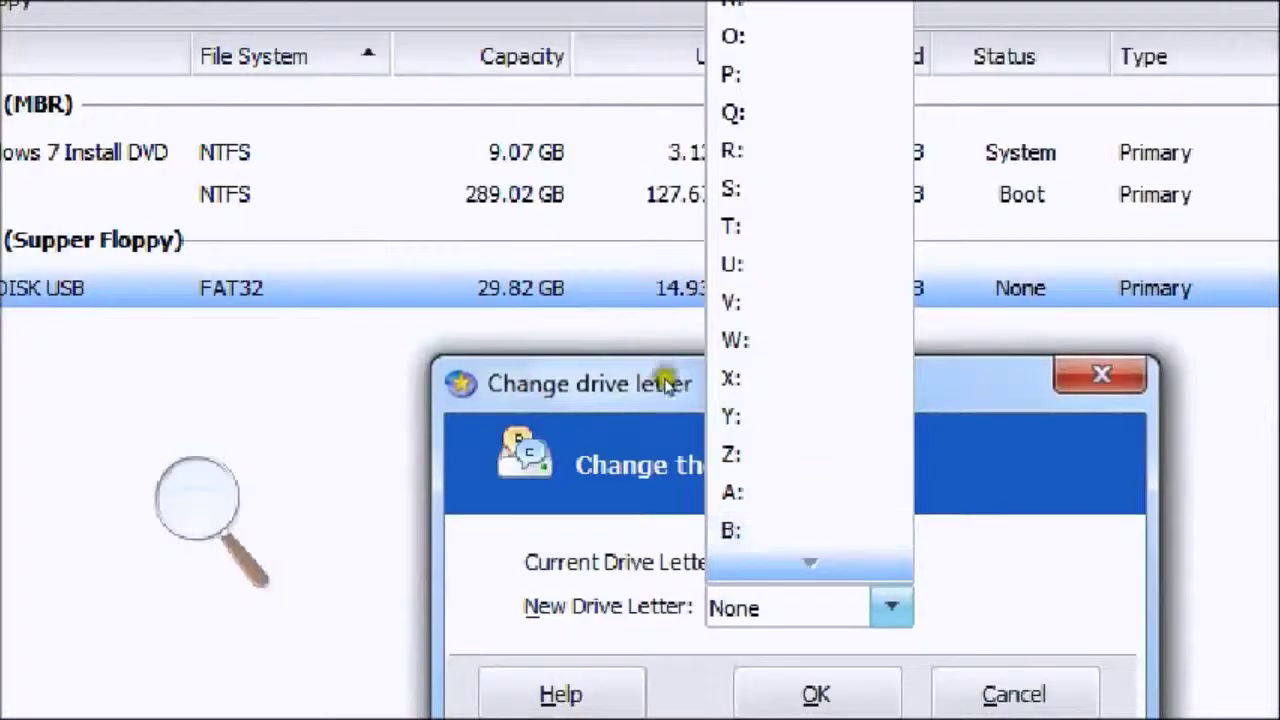
pyautogui.press('Up')
pyautogui.press('Up')
pyautogui.press('Up')
pyautogui.press('Up')
pyautogui.press('Up')
pyautogui.press('Up')
pyautogui.press('Up')
pyautogui.press('Up')
pyautogui.press('Up')
pyautogui.press('Up')
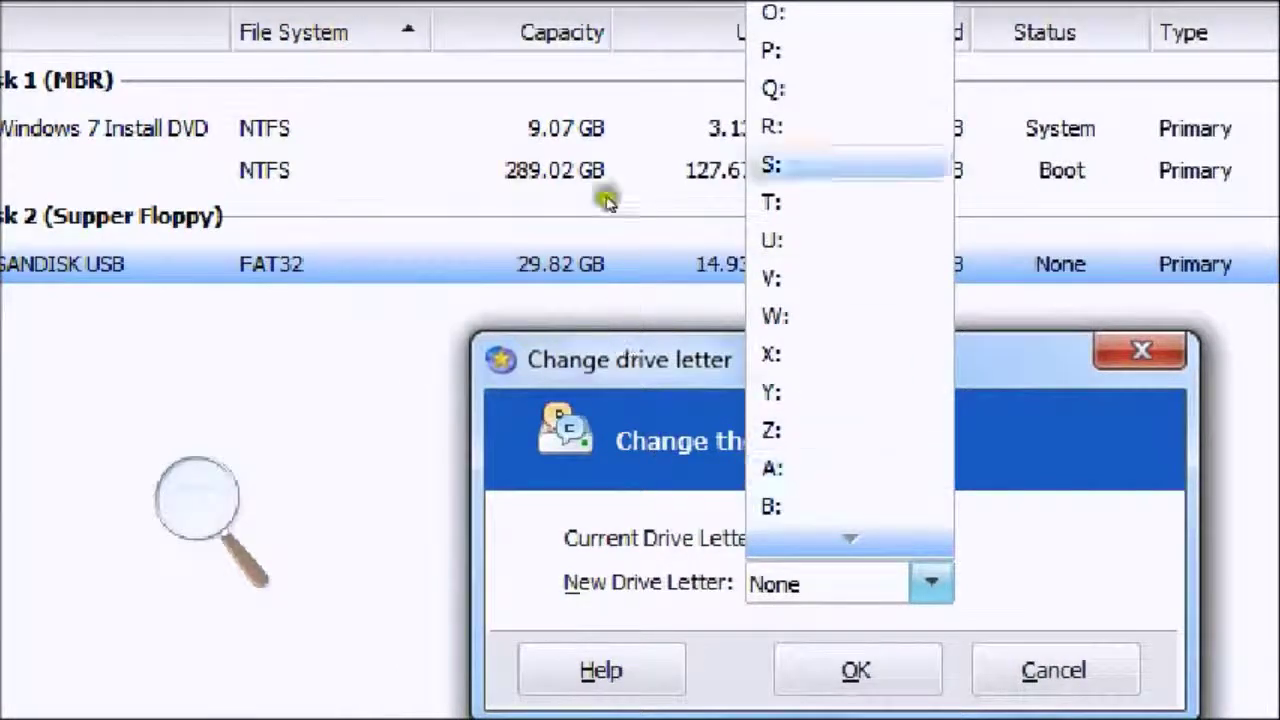
pyautogui.press('Up')
pyautogui.press('Up')
pyautogui.press('Up')
pyautogui.press('Up')
pyautogui.press('Up')
pyautogui.press('Up')
pyautogui.press('Up')
pyautogui.press('Up')
pyautogui.press('Up')
pyautogui.press('Up')
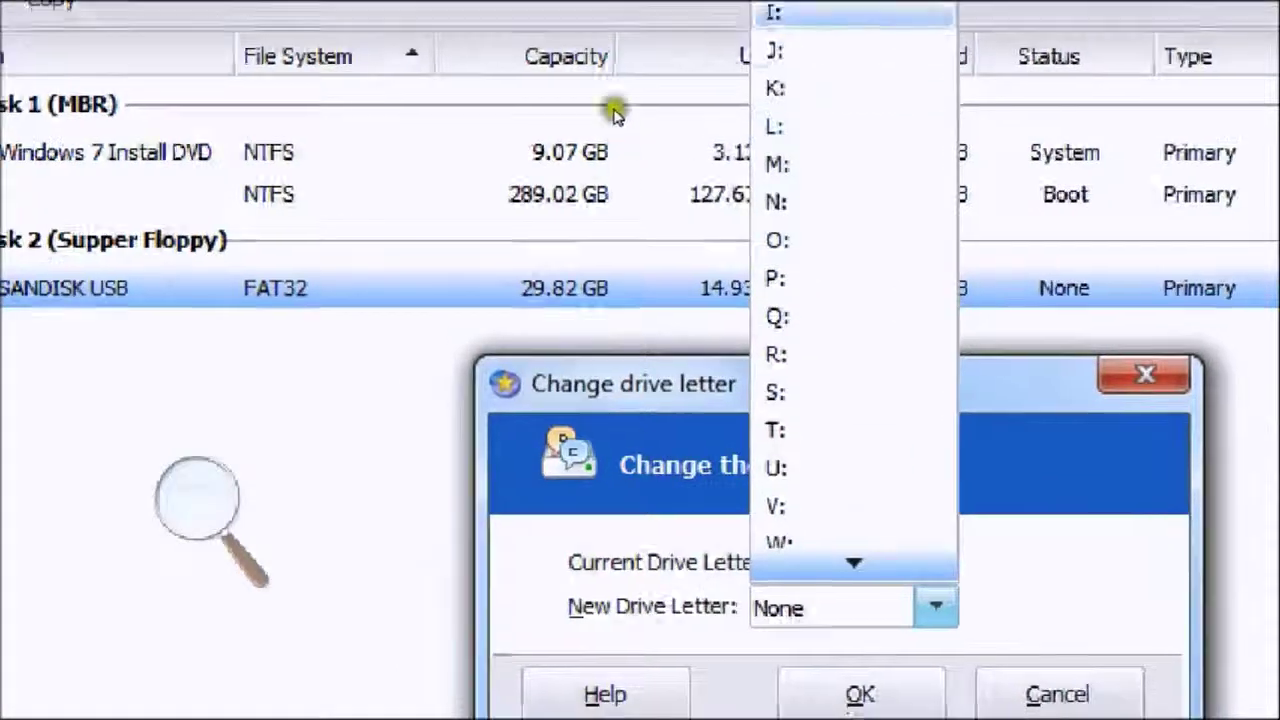
pyautogui.press('Up')
pyautogui.press('Up')
pyautogui.press('Up')
pyautogui.press('Down')
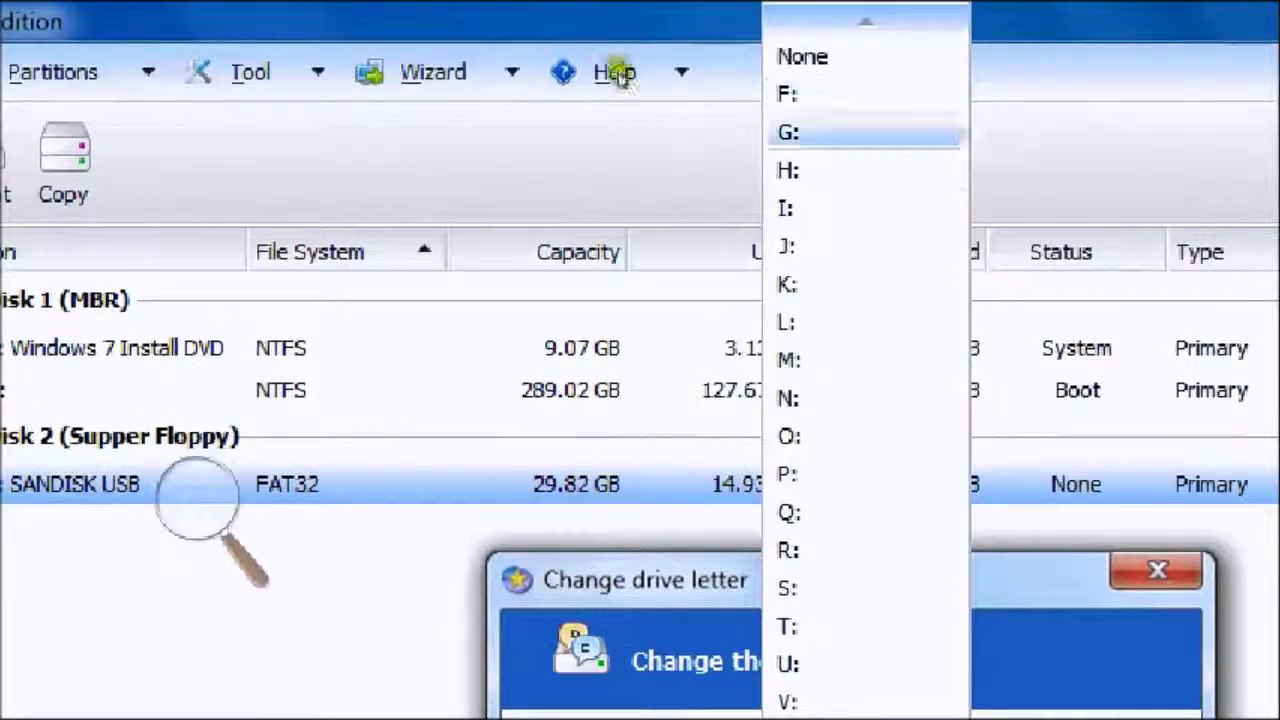
pyautogui.press('Down')
pyautogui.press('Down')
pyautogui.press('Down')
pyautogui.press('Down')
pyautogui.press('Down')
pyautogui.press('Down')
pyautogui.press('Down')
pyautogui.press('Down')
pyautogui.press('Down')
pyautogui.press('Down')
pyautogui.press('Down')
pyautogui.press('Down')
pyautogui.press('Down')
pyautogui.press('Down')
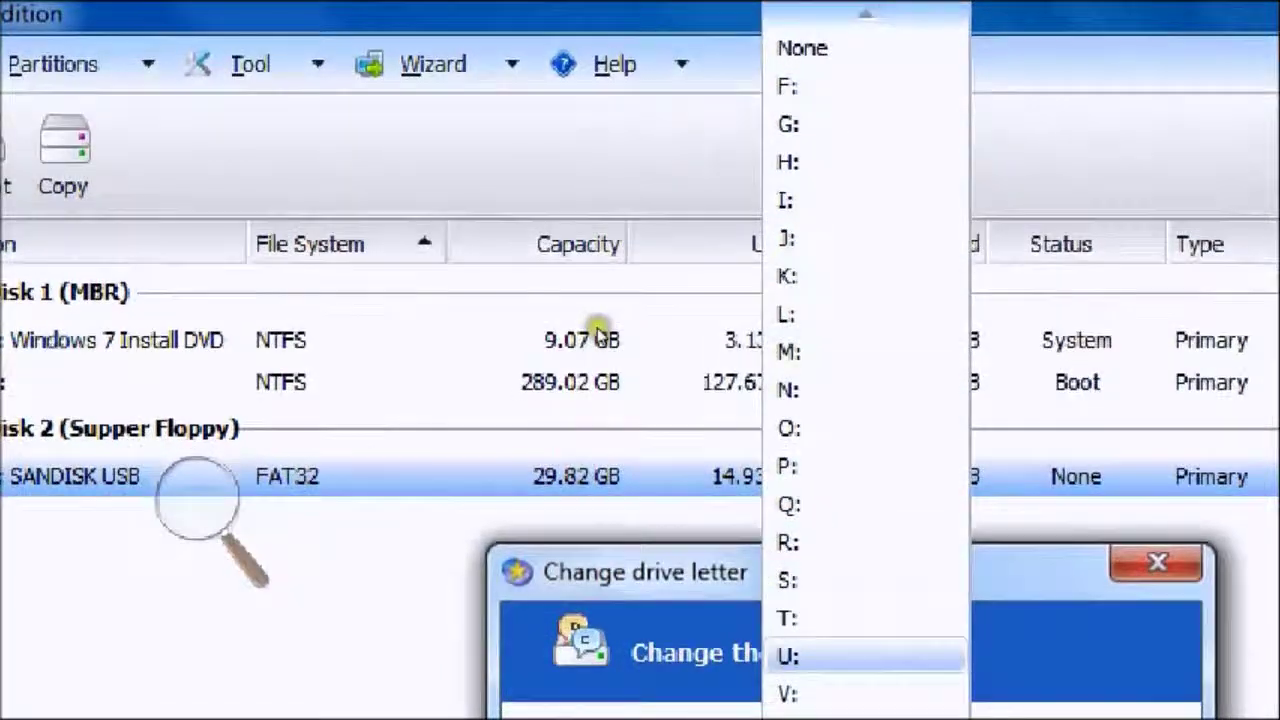
pyautogui.press('Up')
pyautogui.press('Up')
pyautogui.press('Return')
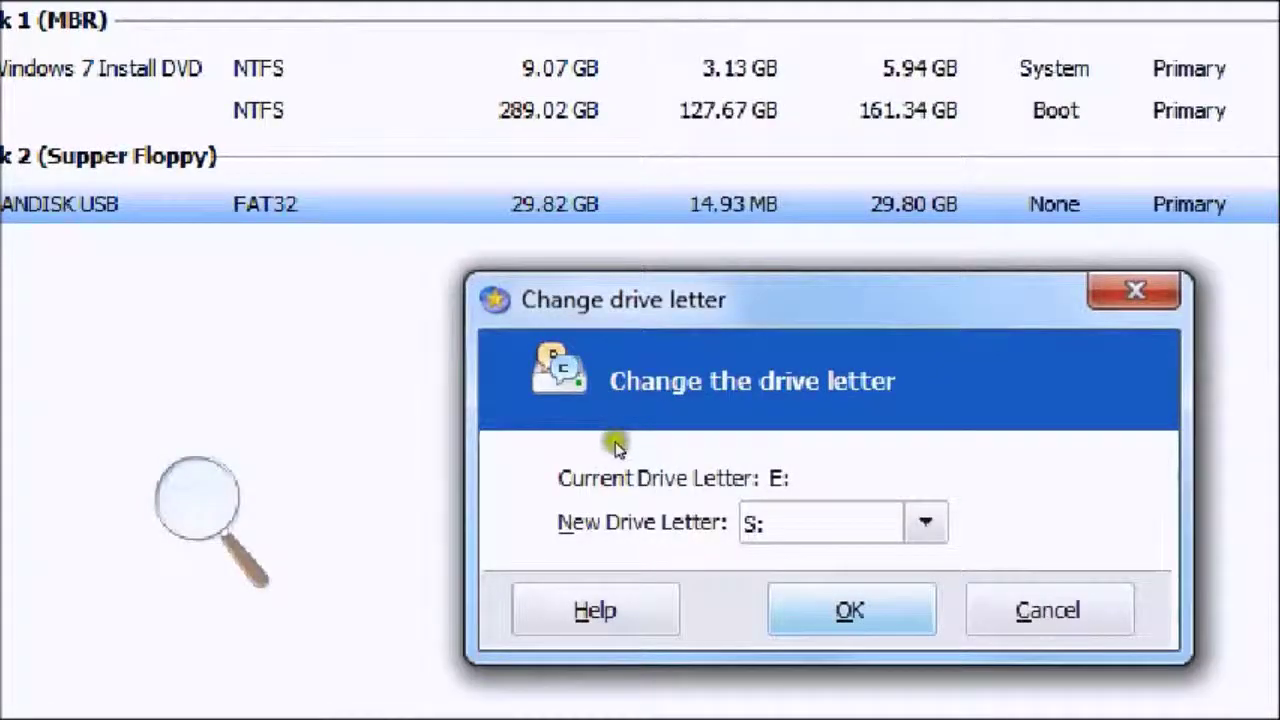
pyautogui.press('Return')
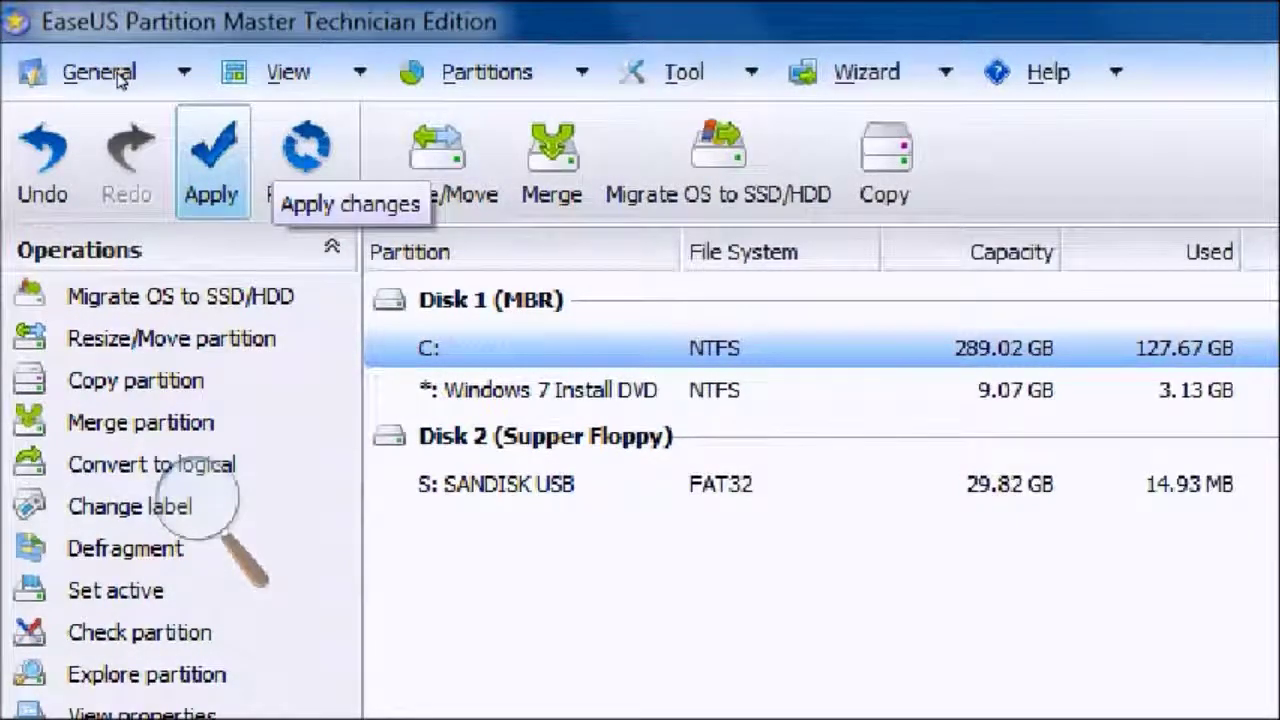
# - Apply the pending drive letter change and reduce the screen magnification to 100%
pyautogui.click(215, 160)
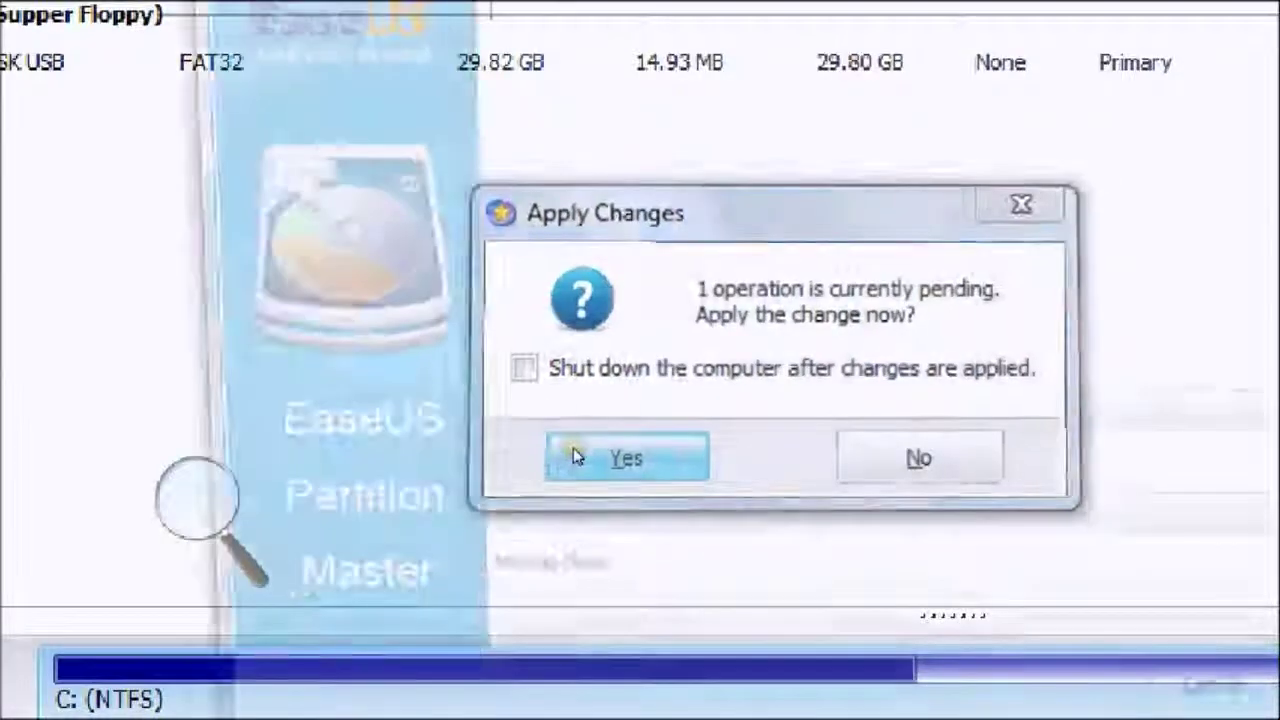
pyautogui.click(565, 455)
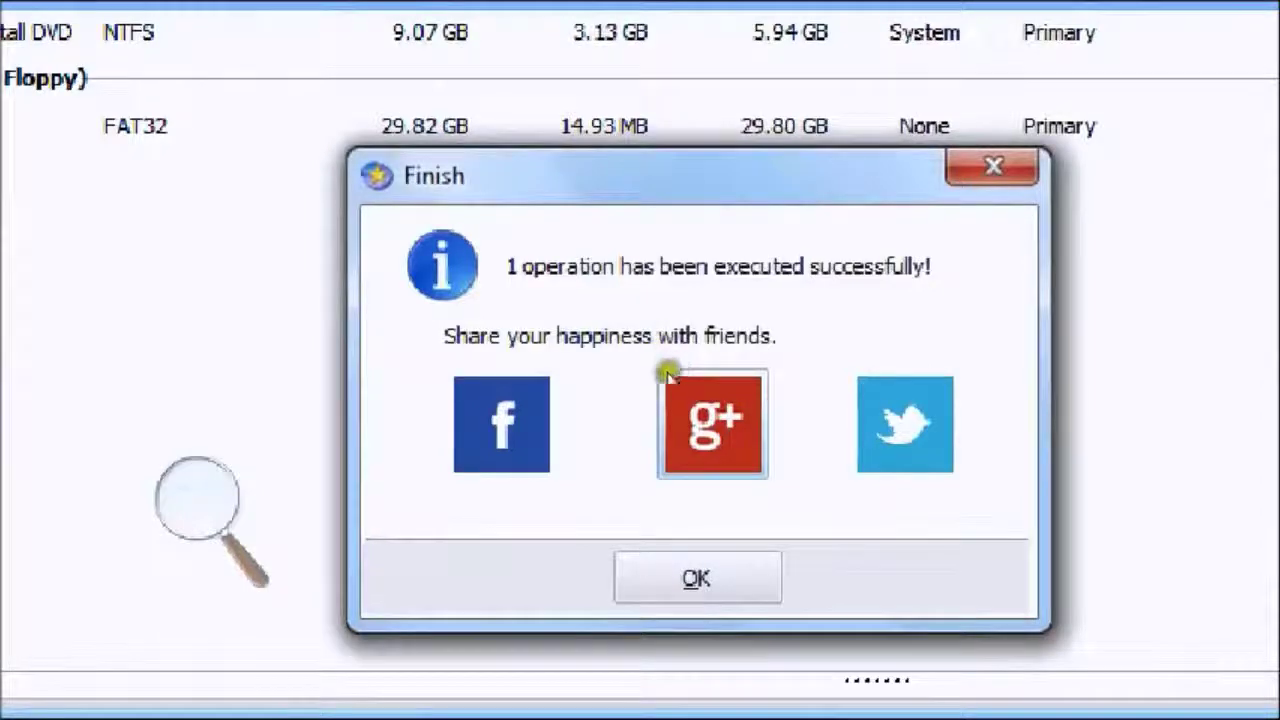
pyautogui.press('Return')
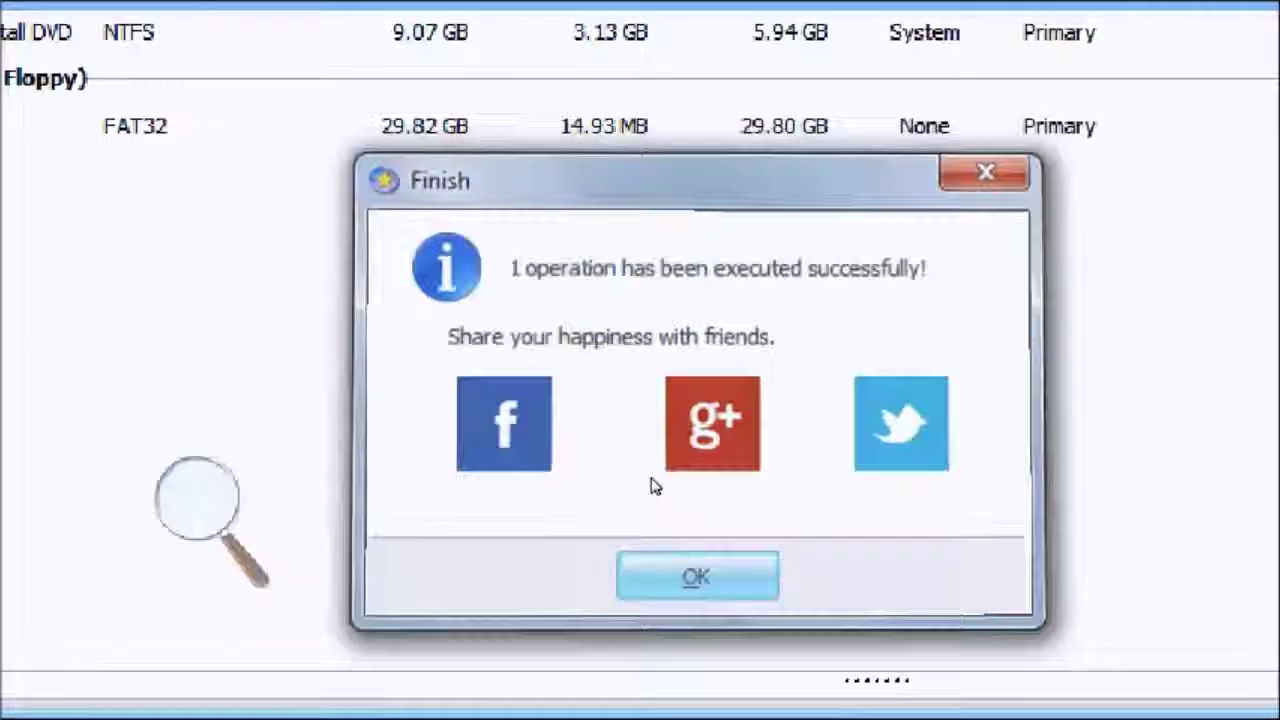
pyautogui.press('super+minus')
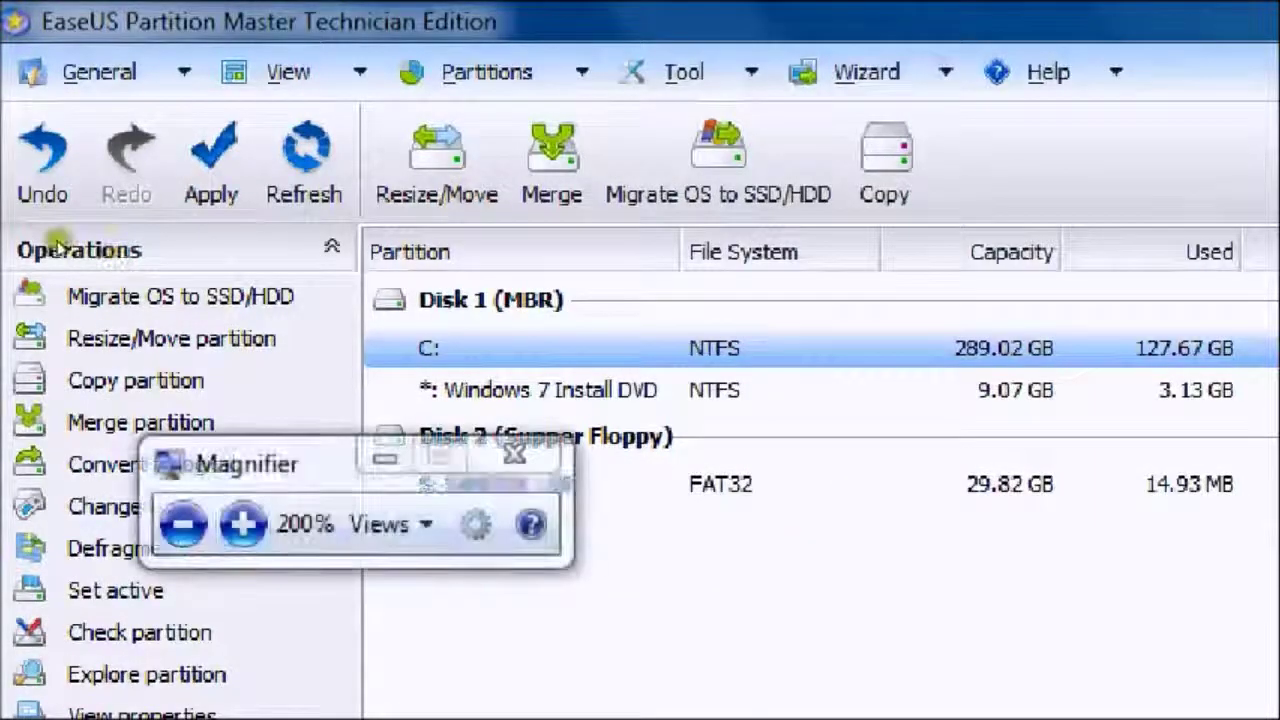
pyautogui.click(183, 524)
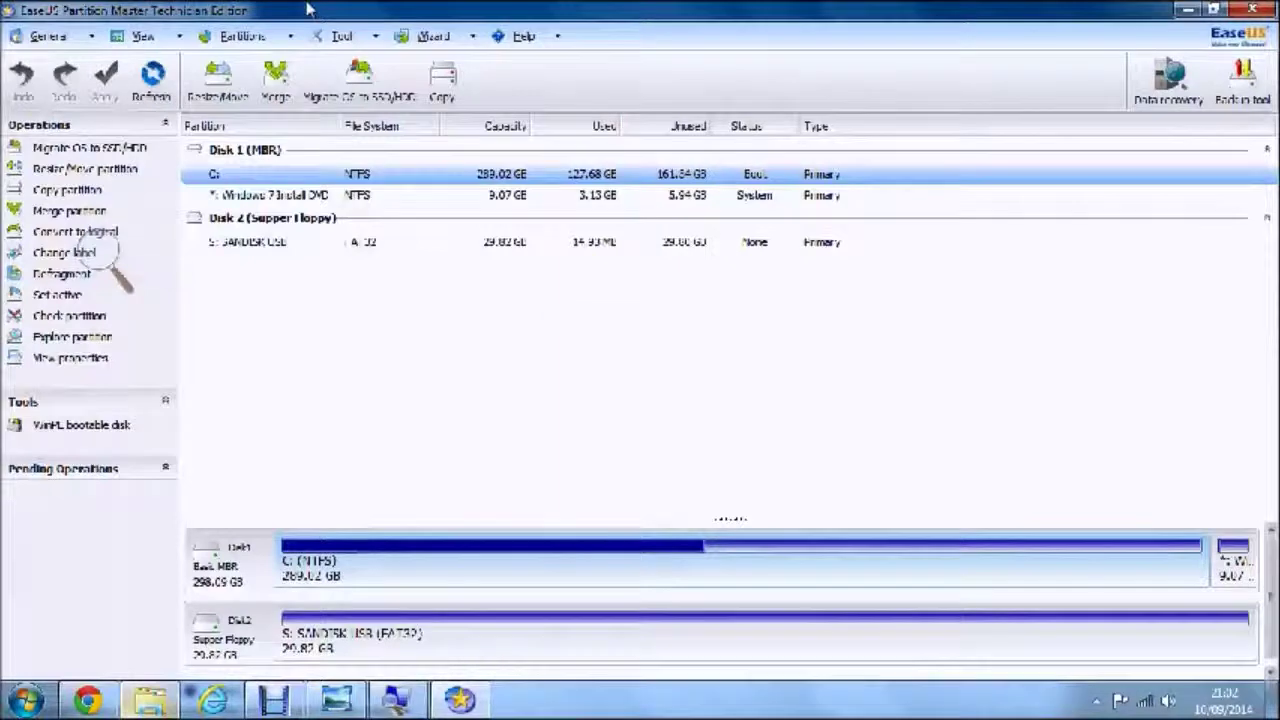
# - Review the operations offered for the C: partition and switch the selection to the S: SANDISK USB partition
pyautogui.click(288, 37)
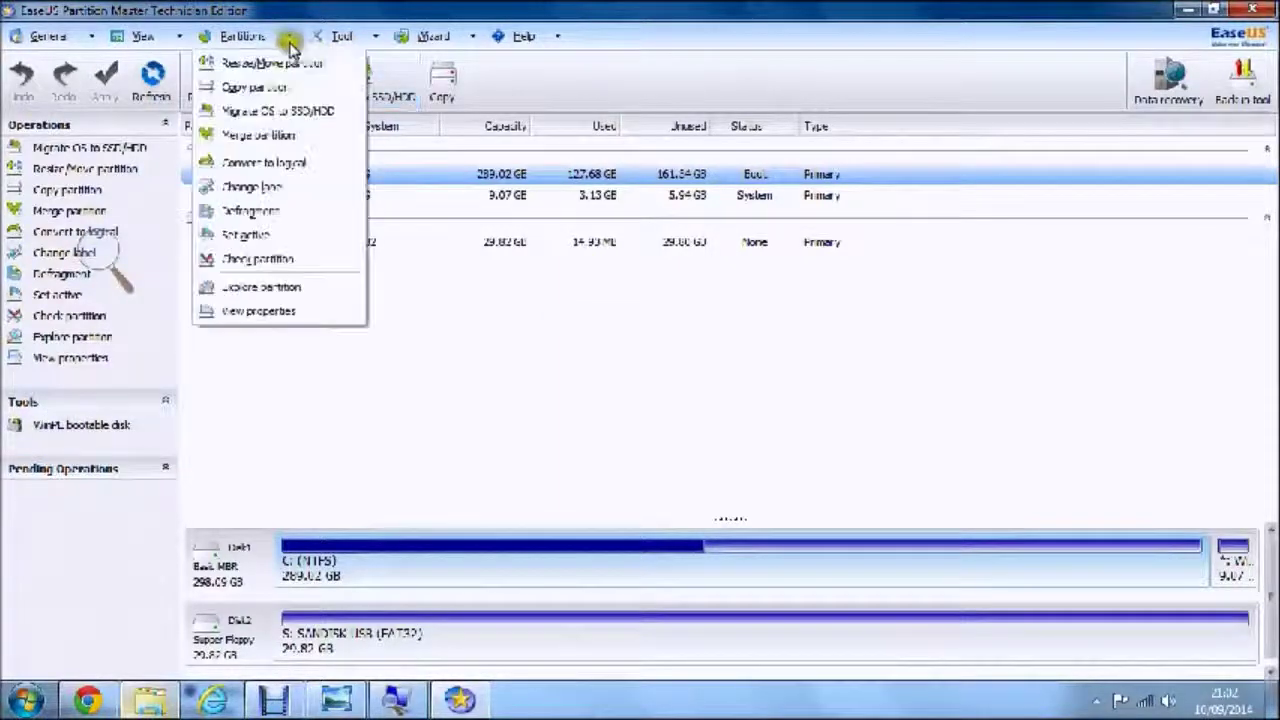
pyautogui.click(362, 242)
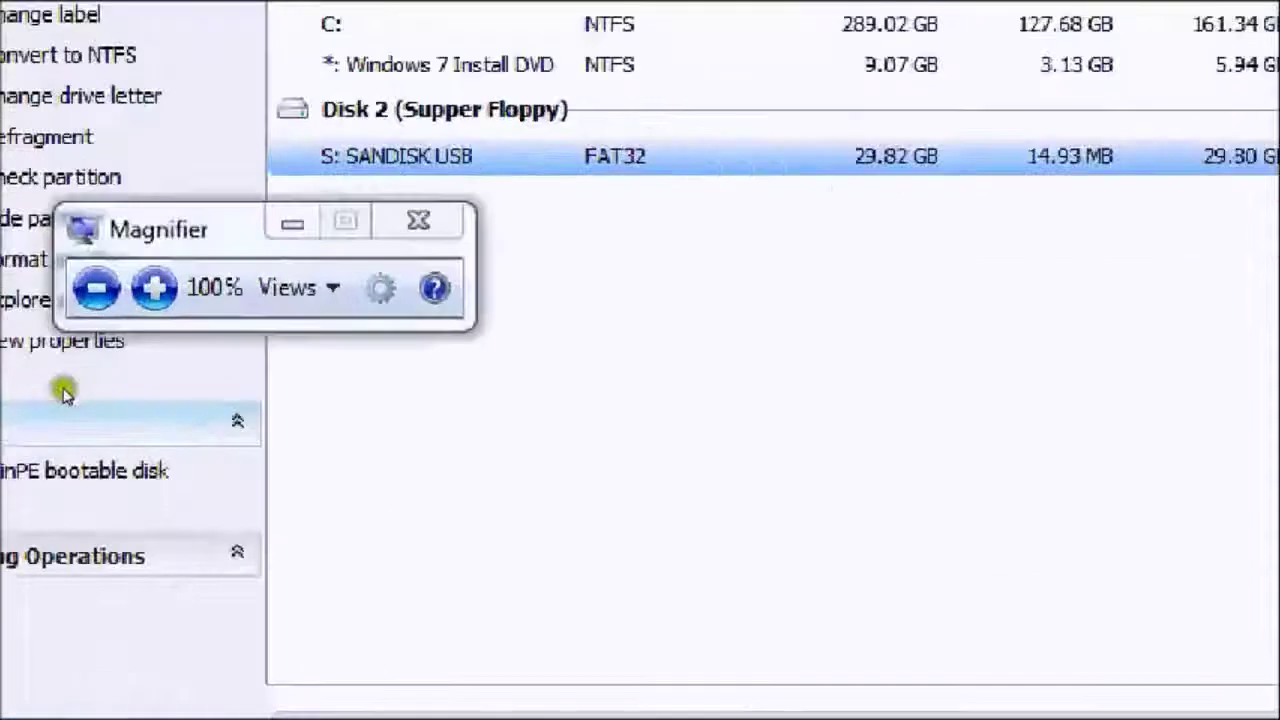
pyautogui.click(91, 300)
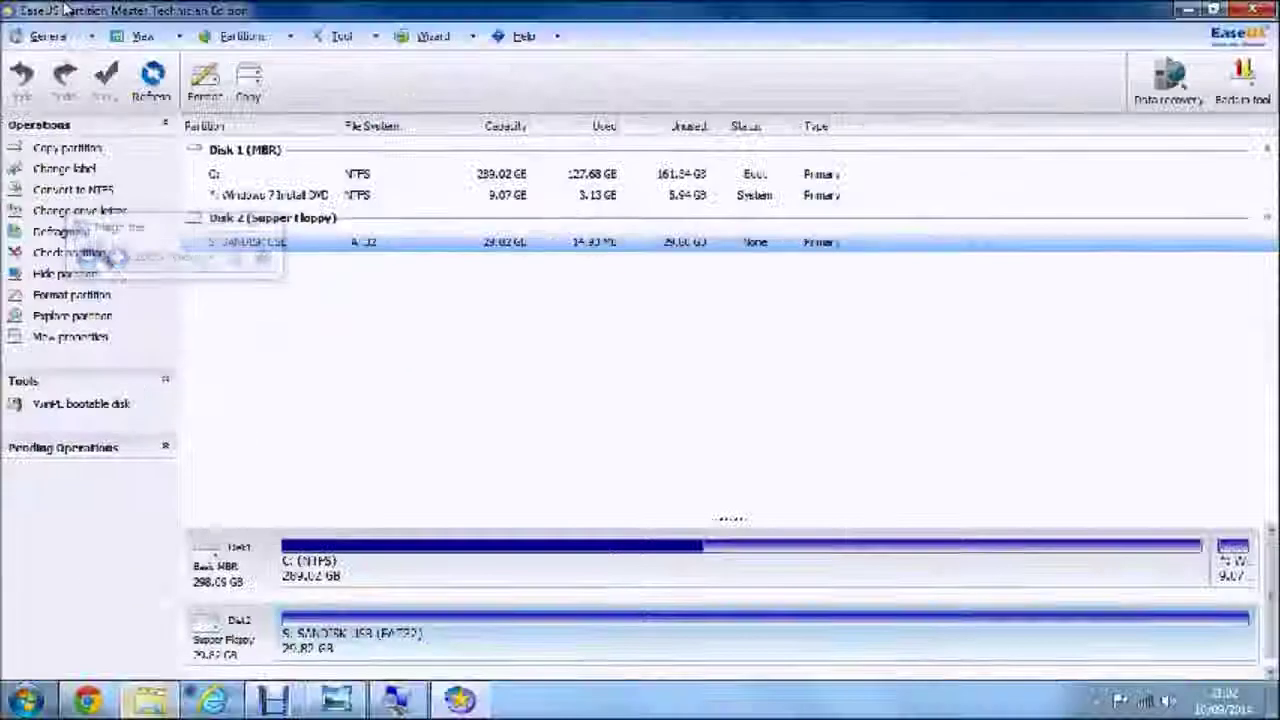
# - Queue a format of the S: SANDISK USB partition with the FAT32 file system and a 16KB cluster size
pyautogui.click(244, 248)
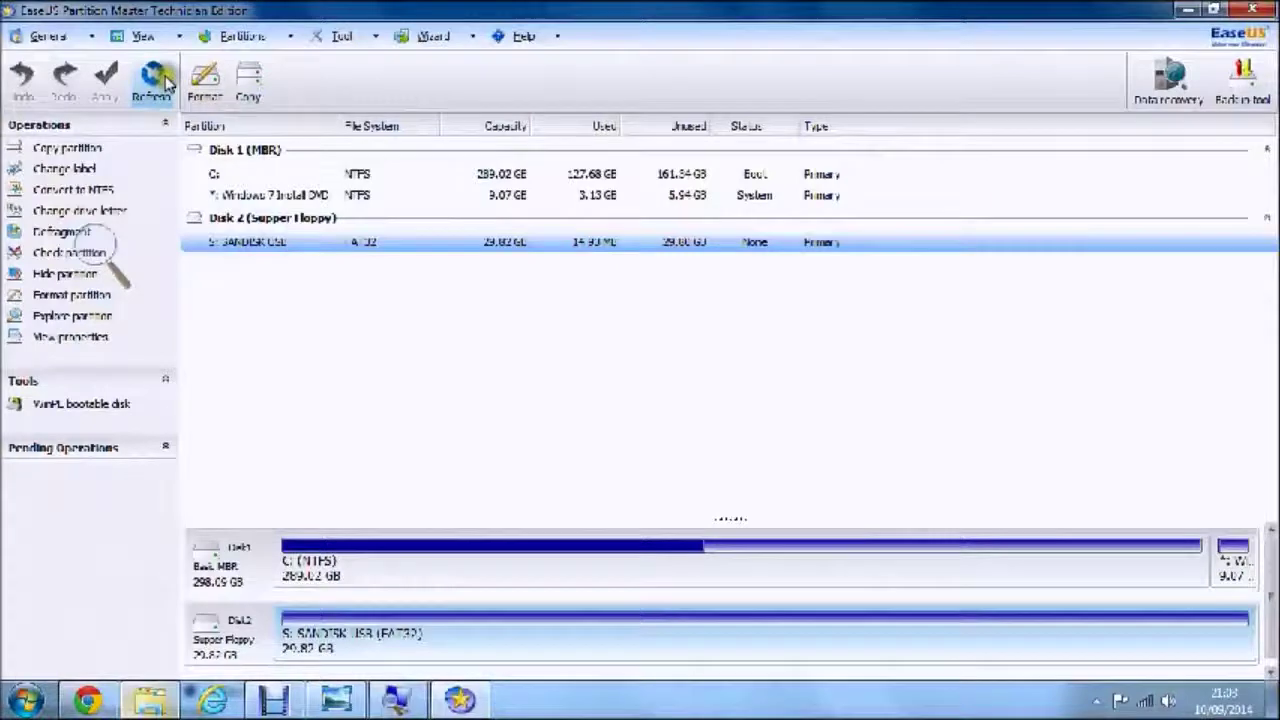
pyautogui.click(203, 85)
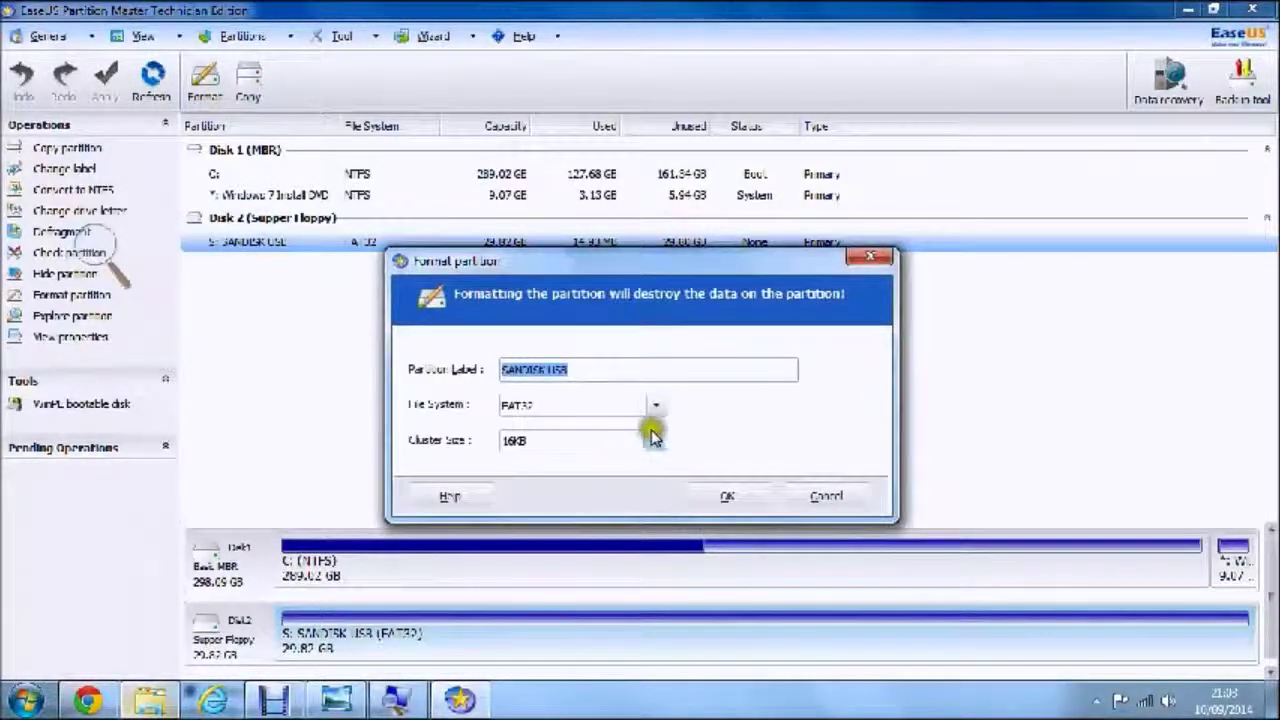
pyautogui.click(656, 410)
pyautogui.click(651, 440)
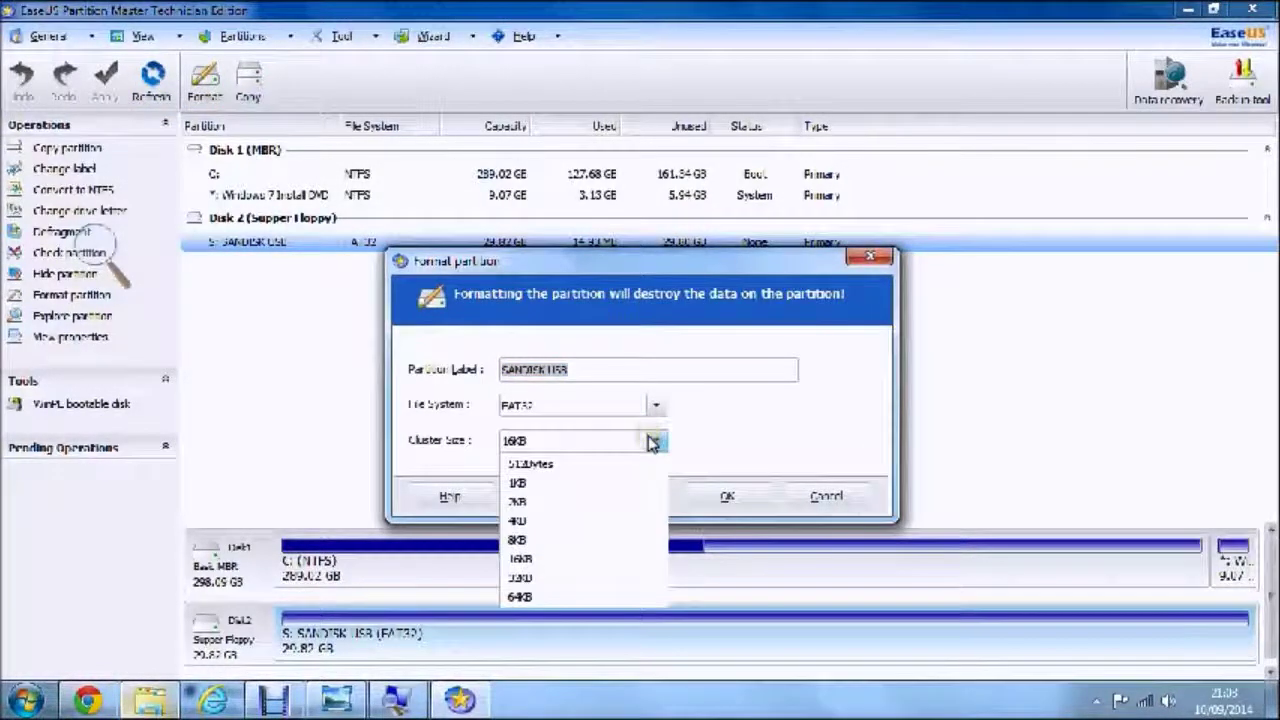
pyautogui.click(651, 441)
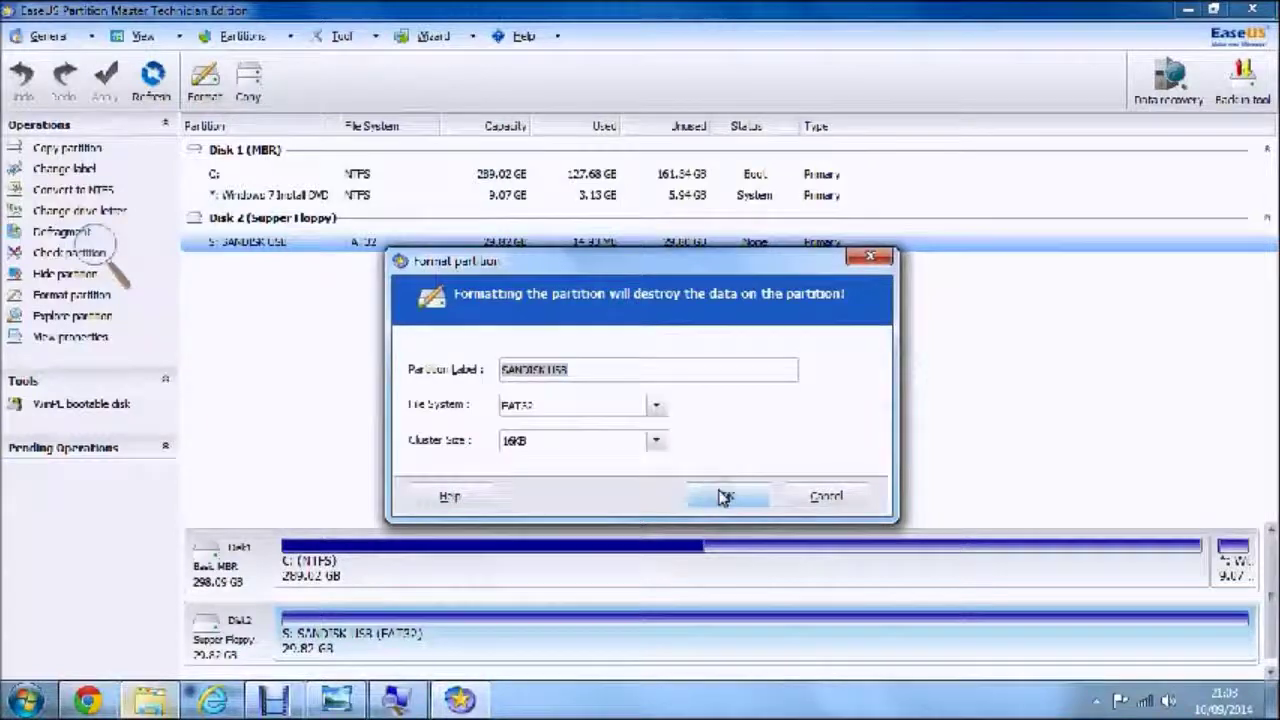
pyautogui.click(724, 497)
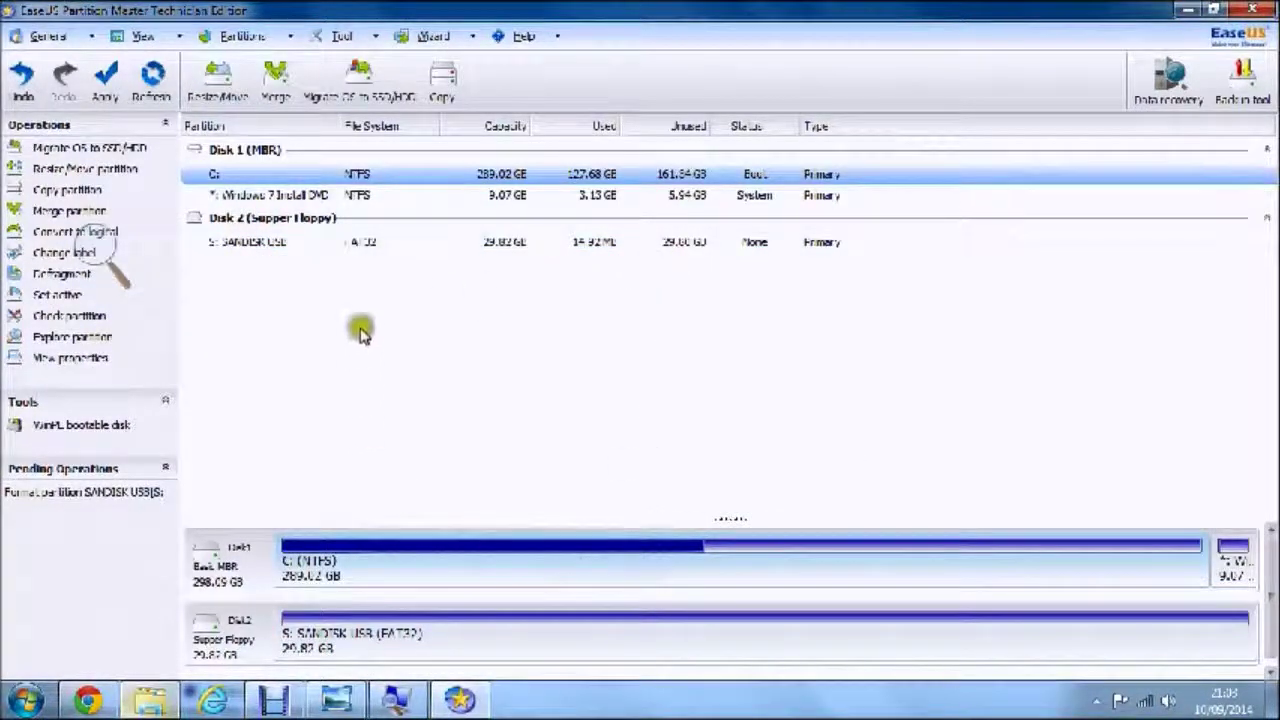
# - Select the S: SANDISK USB partition, apply its pending format and close the completion notice
pyautogui.click(395, 223)
pyautogui.click(383, 240)
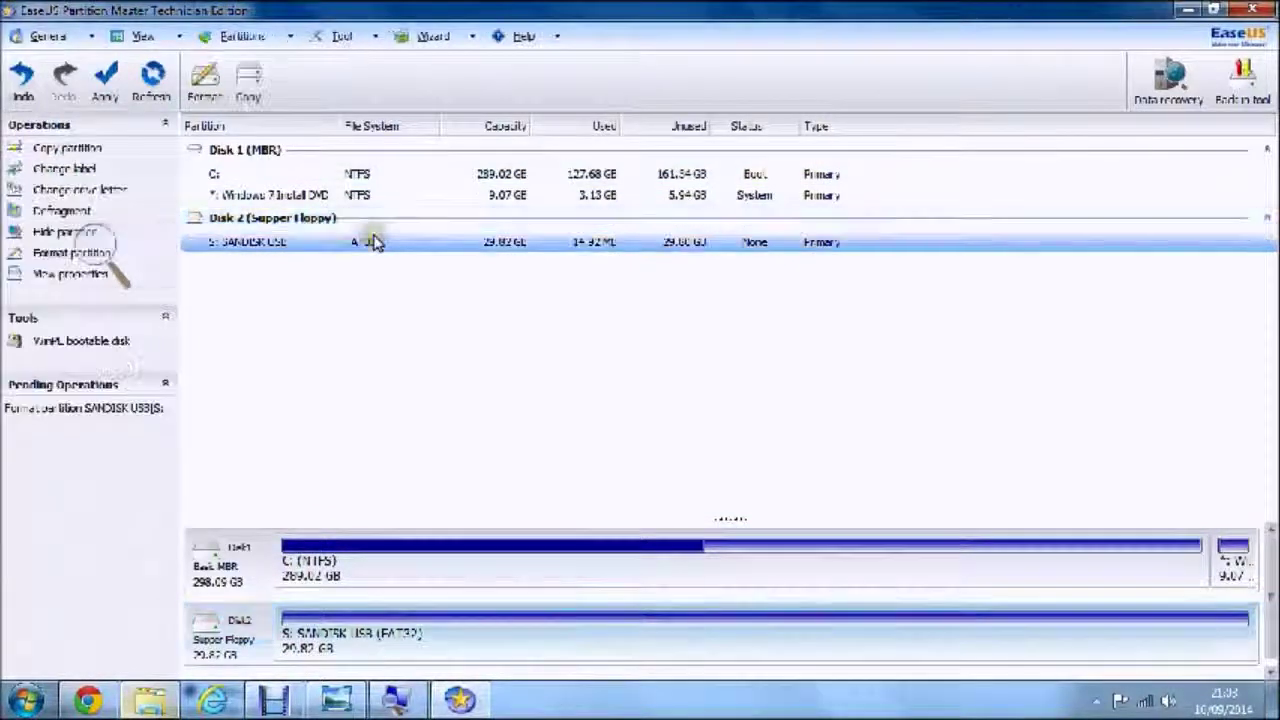
pyautogui.click(106, 76)
pyautogui.click(568, 437)
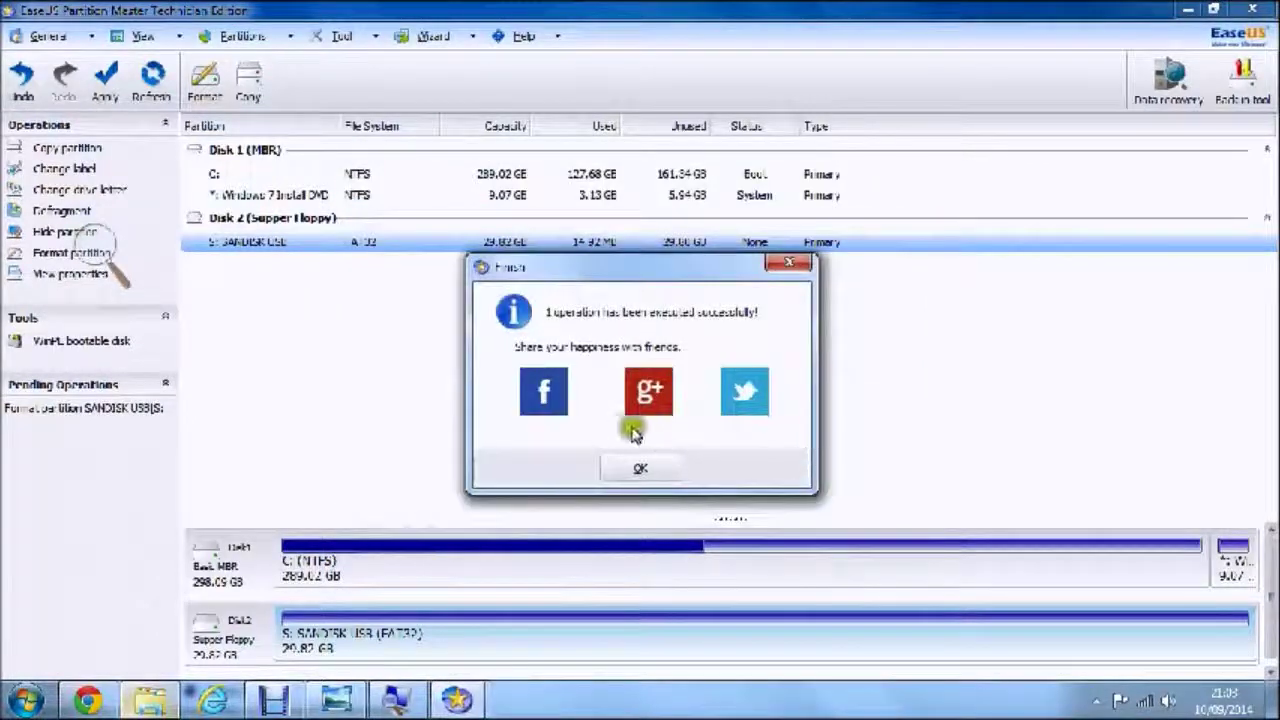
pyautogui.click(645, 470)
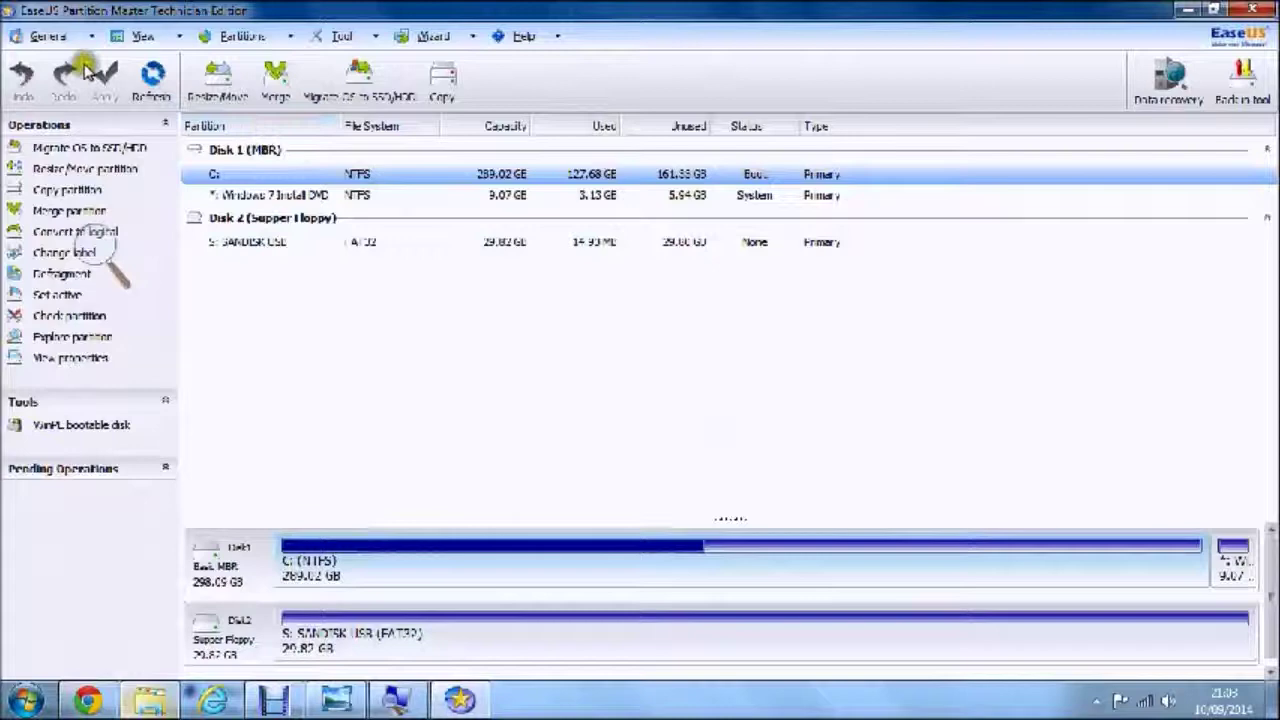
pyautogui.click(131, 90)
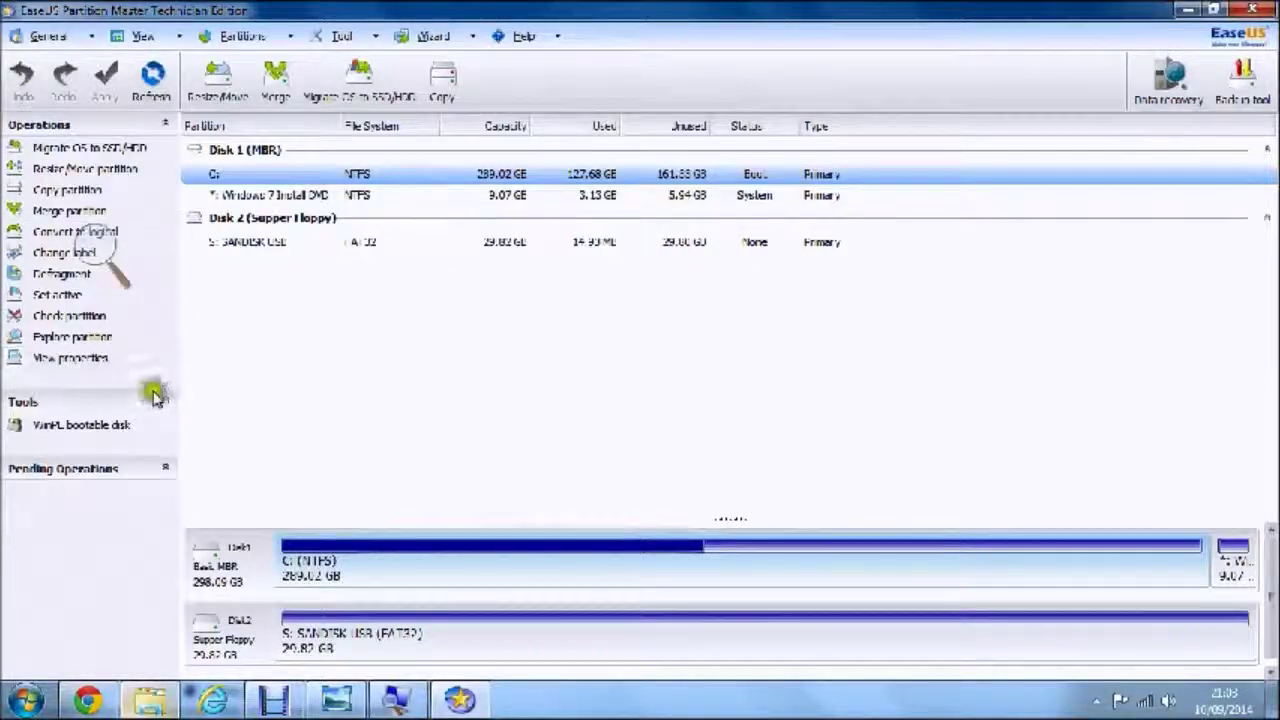
# - Magnify the screen and review the operations offered for Disk 1 and Disk 2 as whole disks
pyautogui.click(118, 262)
pyautogui.click(118, 258)
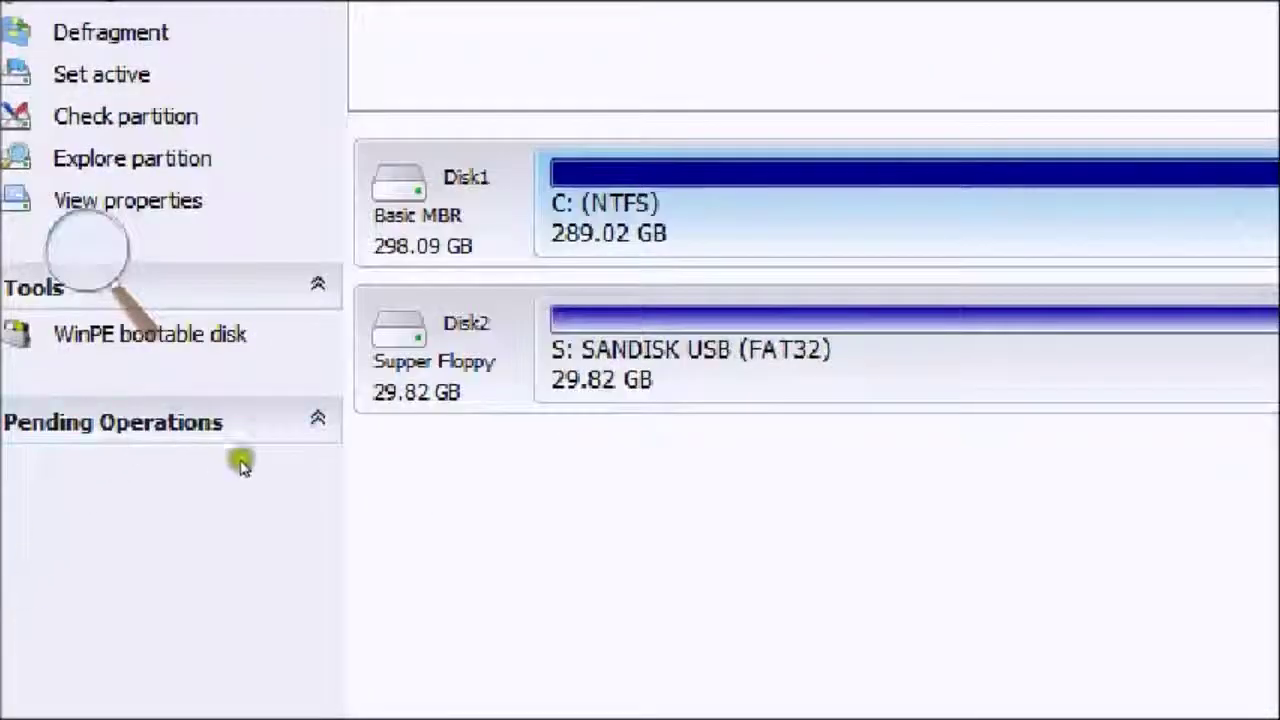
pyautogui.click(470, 362)
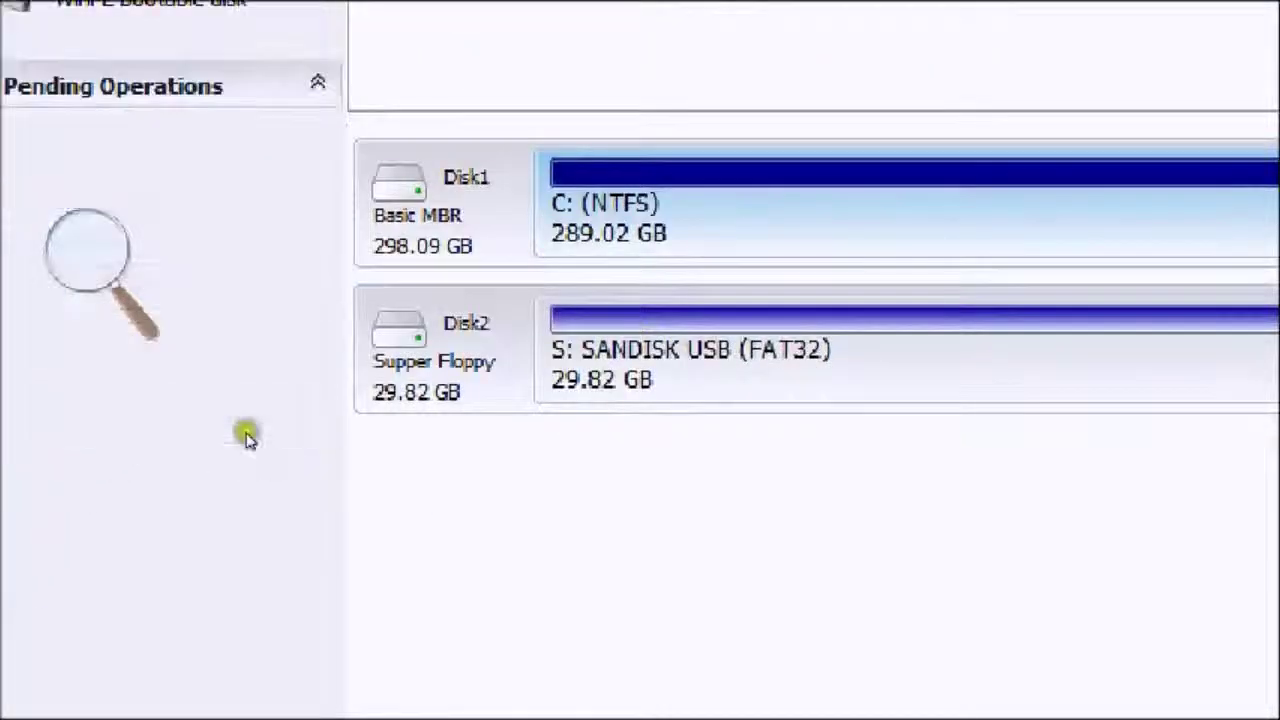
pyautogui.click(465, 216)
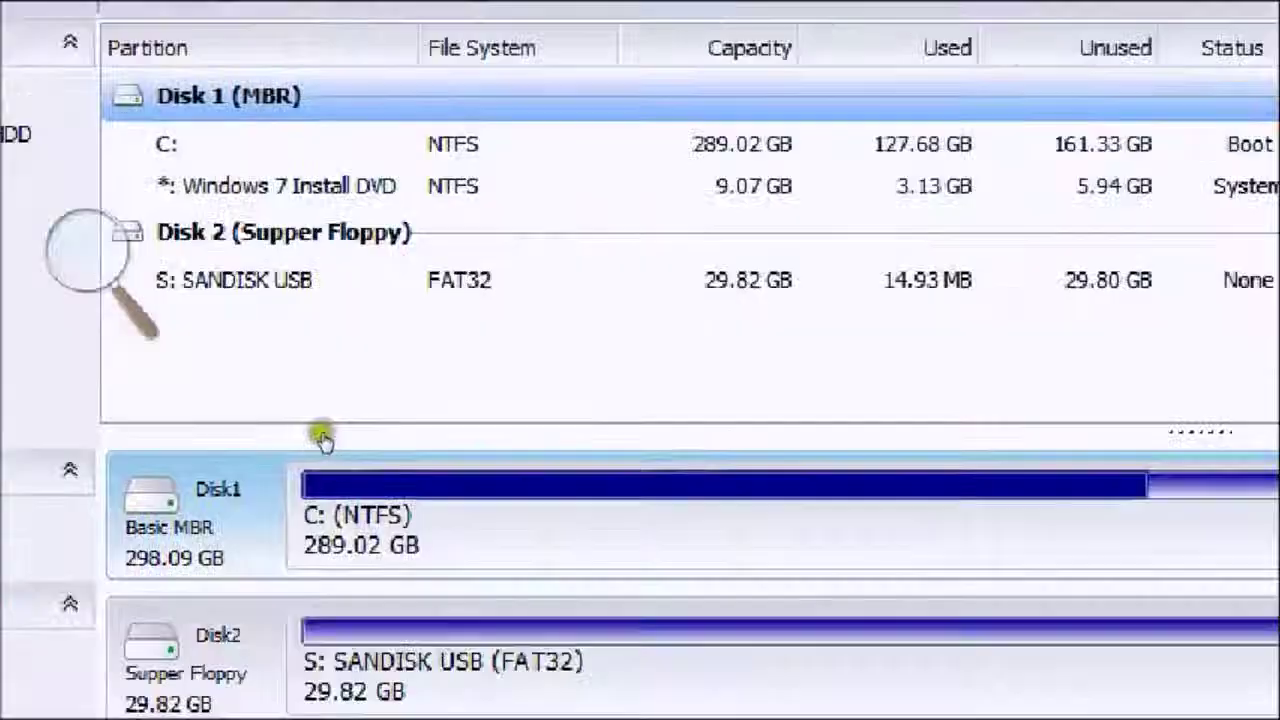
pyautogui.click(465, 360)
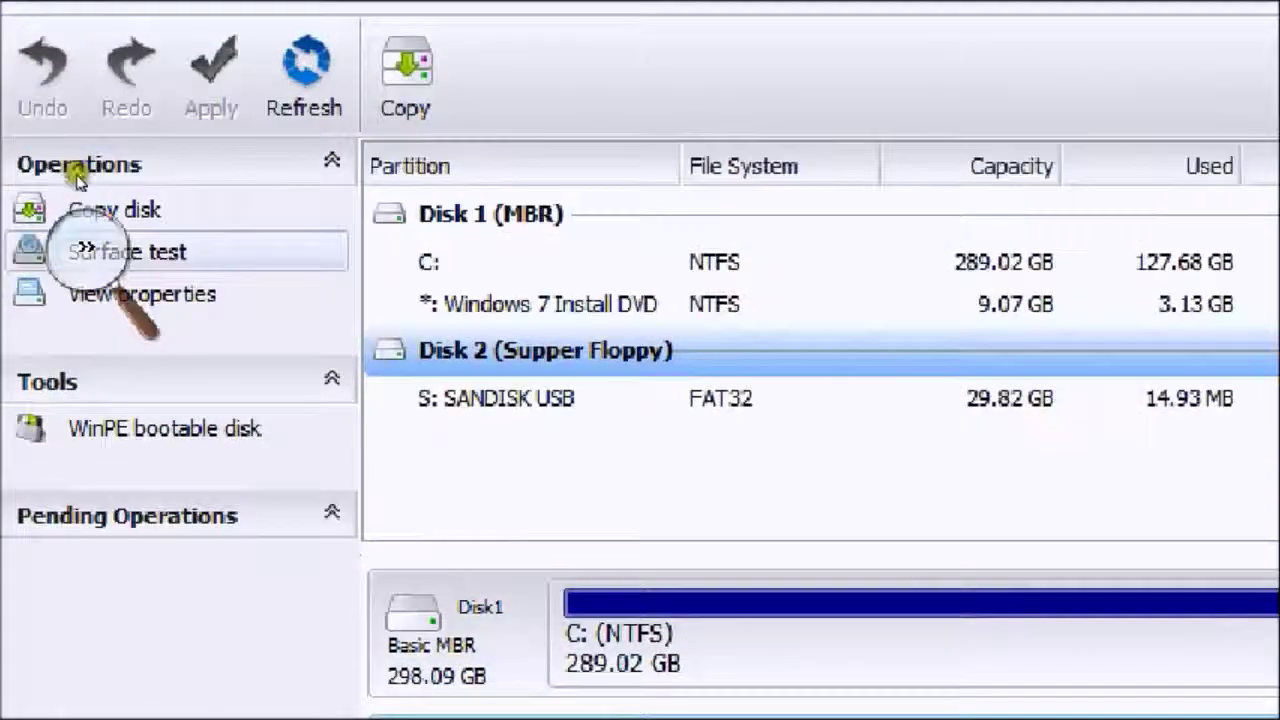
pyautogui.click(86, 250)
pyautogui.press('super+minus')
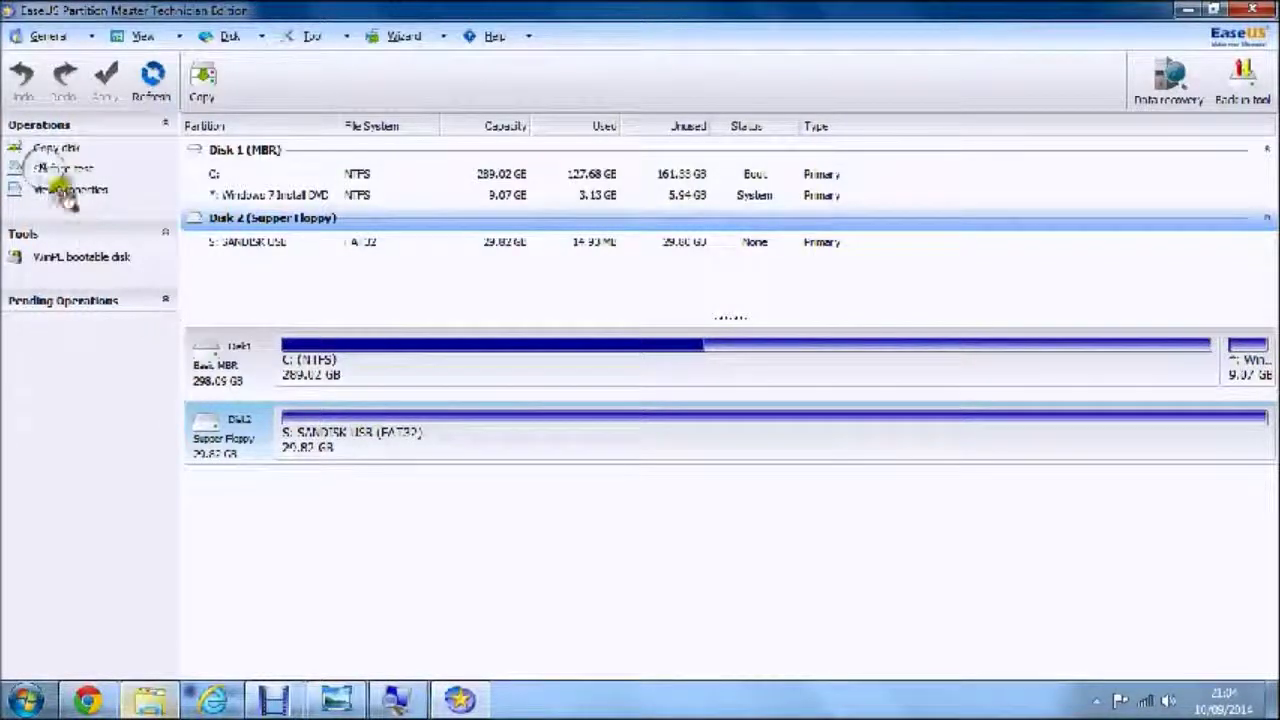
# - Magnify the screen to 200% and review the General commands, such as applying changes and setting a password
pyautogui.click(61, 190)
pyautogui.click(63, 181)
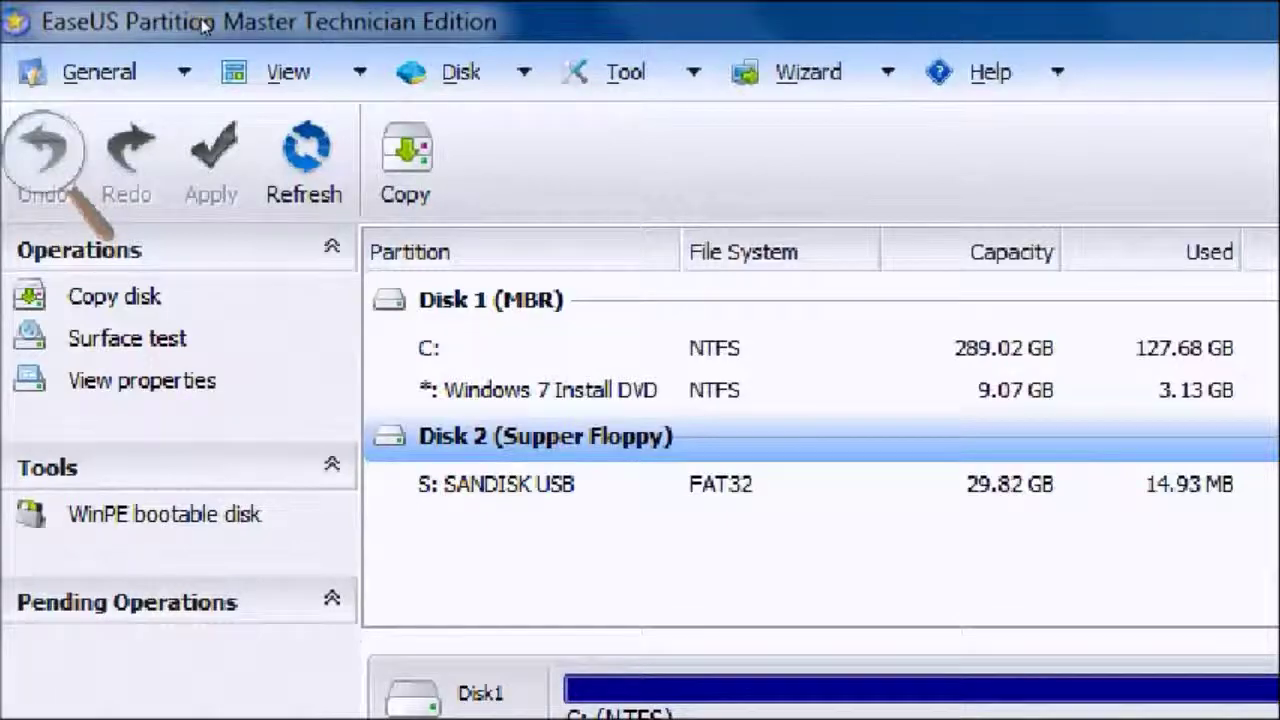
pyautogui.click(98, 71)
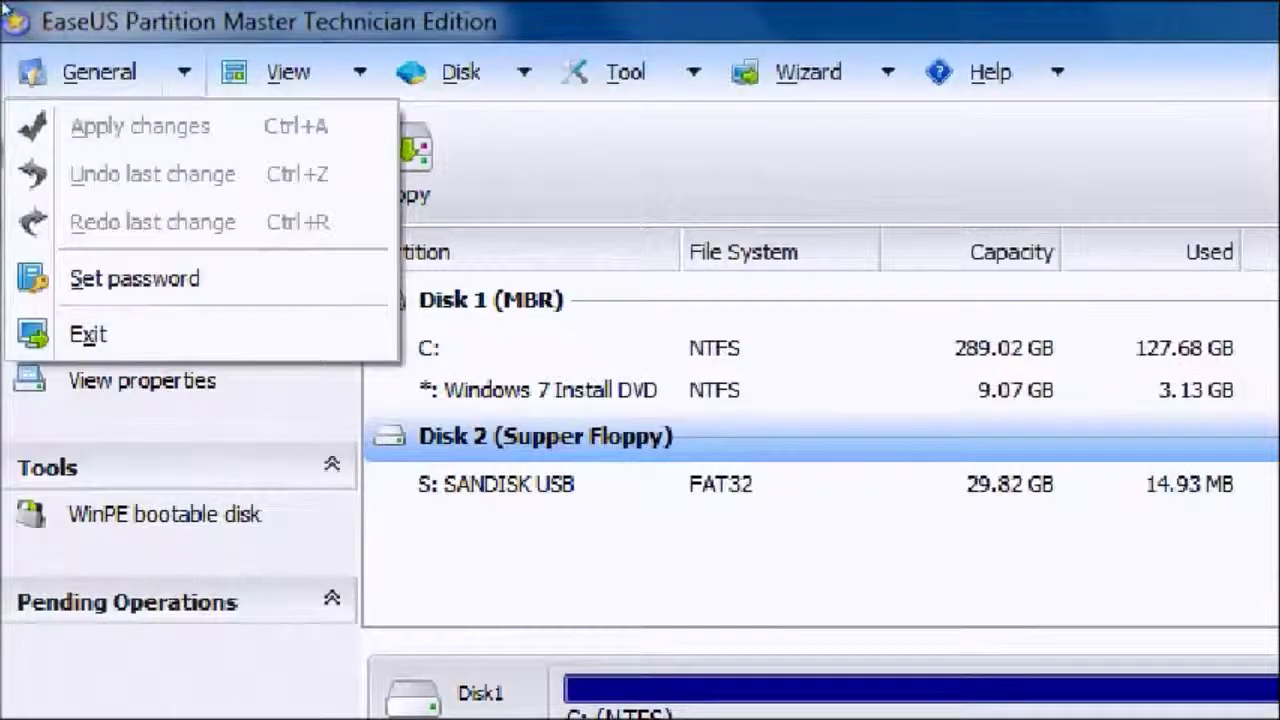
pyautogui.click(98, 71)
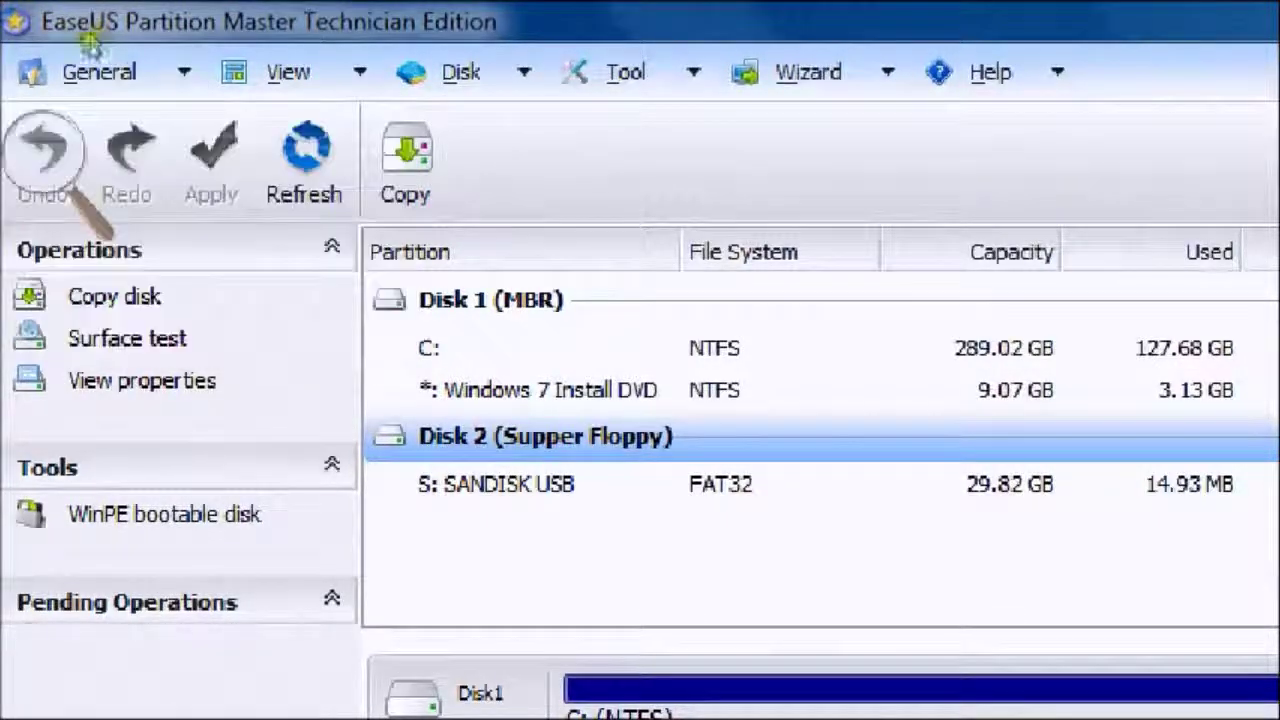
pyautogui.click(43, 160)
pyautogui.click(30, 178)
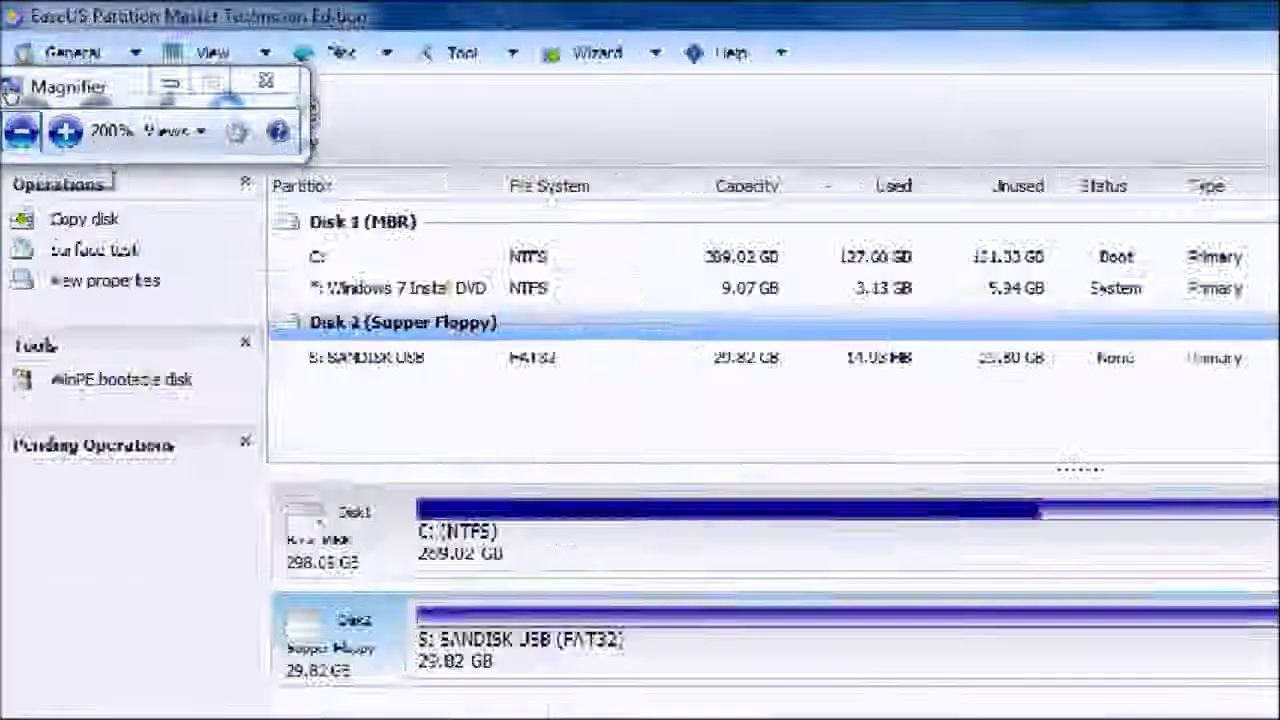